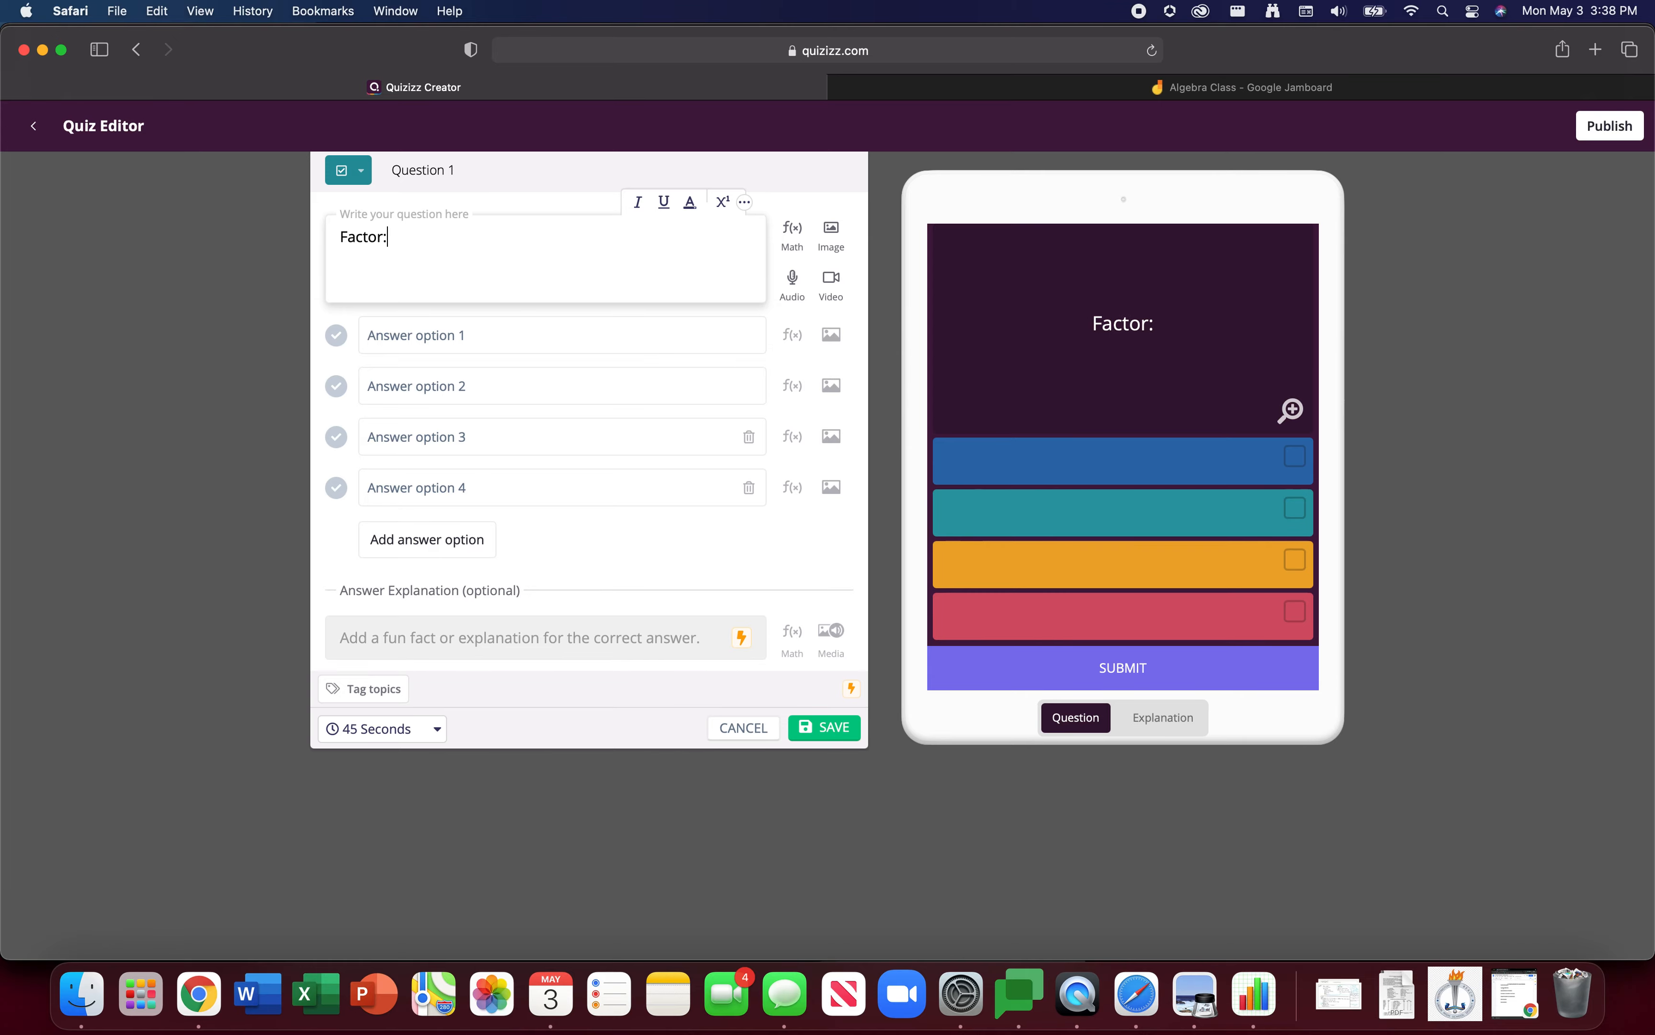
Insert the equation x^2 + 9x + 20 into the text of question 1.
left_click(792, 233)
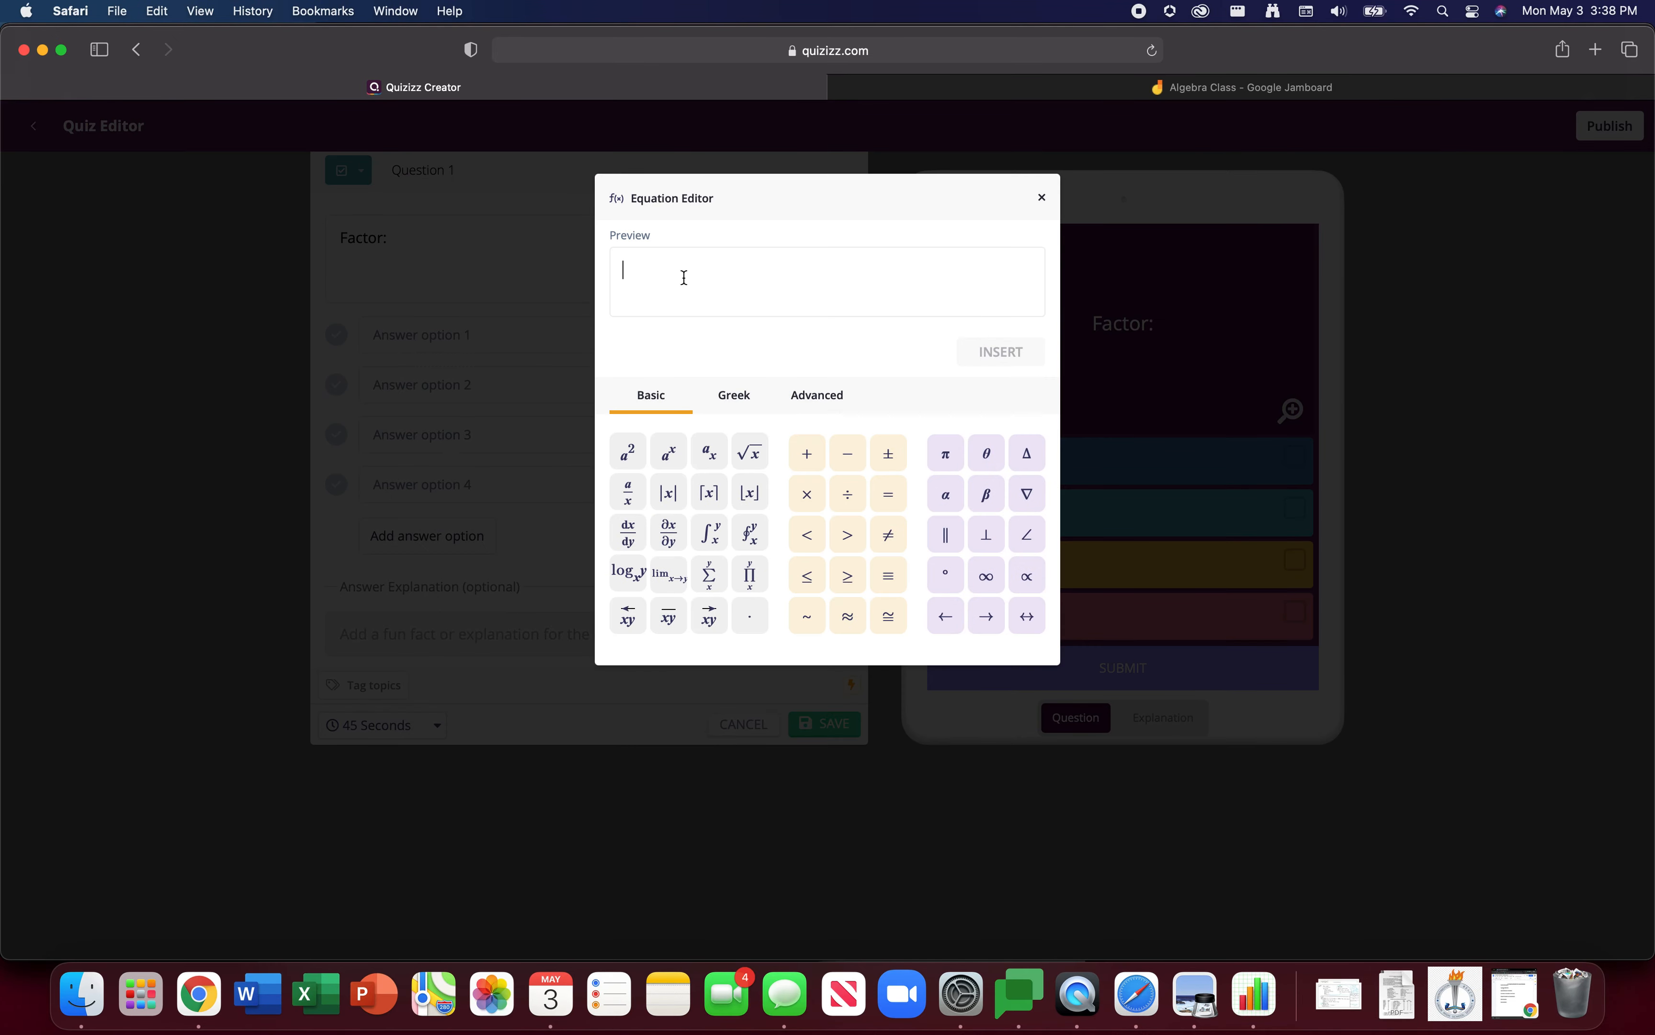
type("x^2")
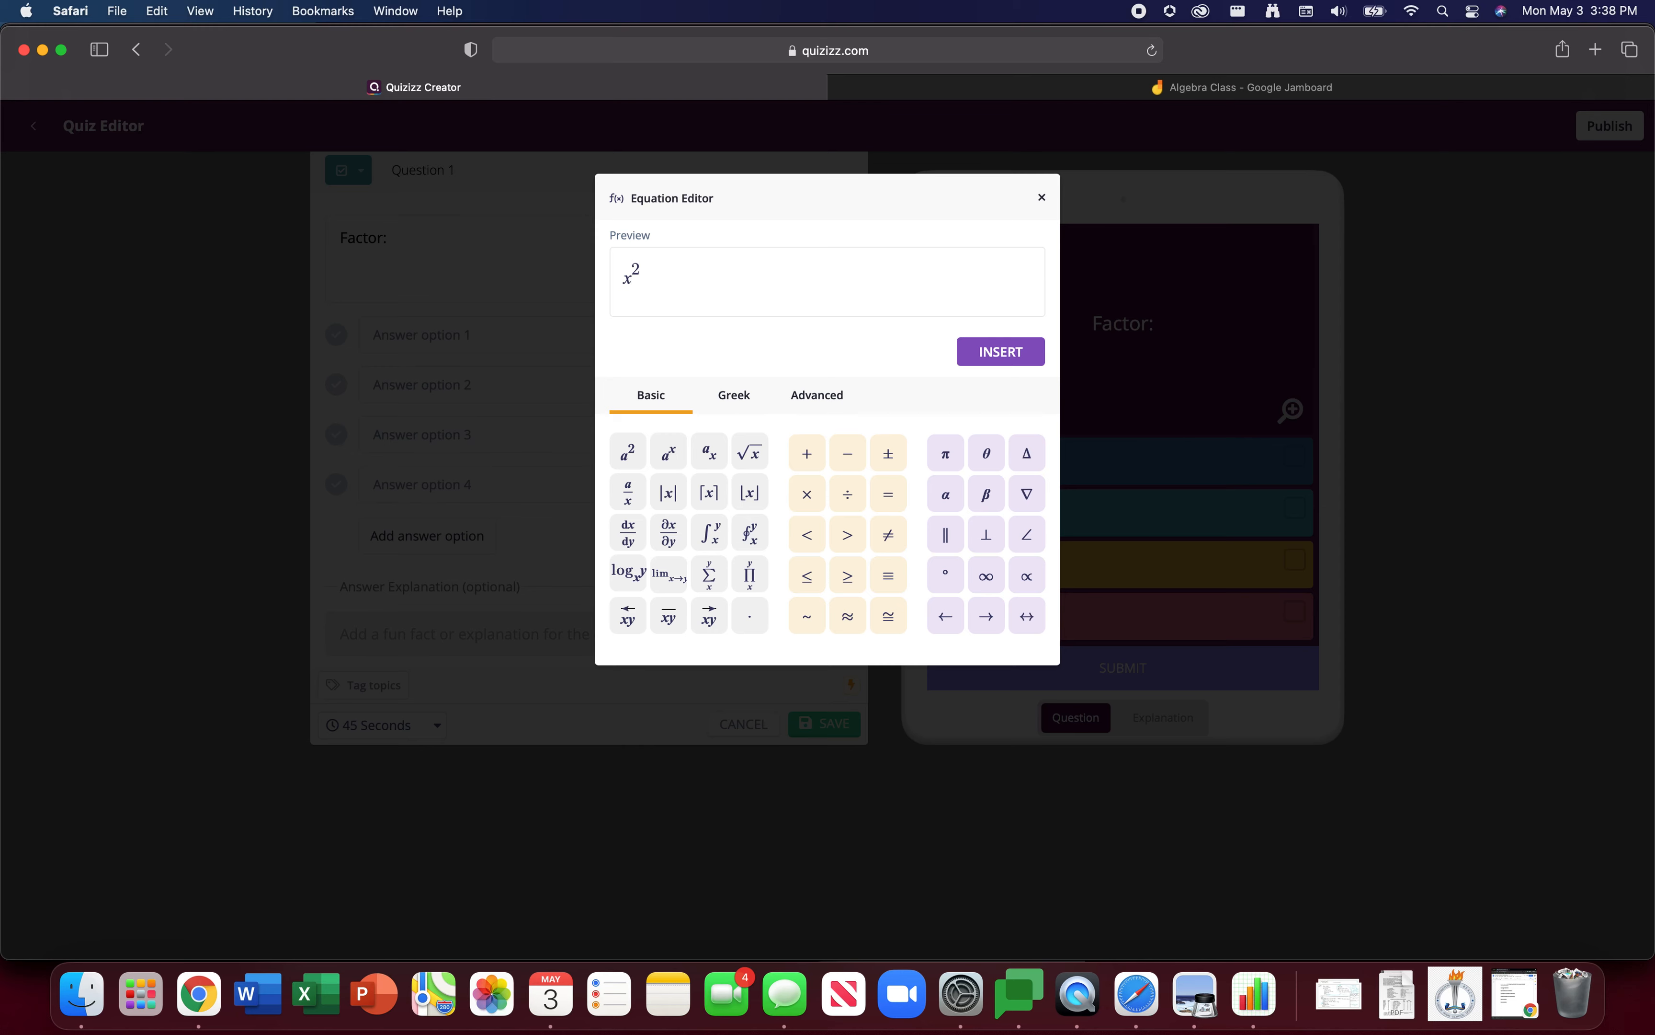
key("BackSpace")
key("BackSpace")
type("x")
left_click(629, 452)
type("=")
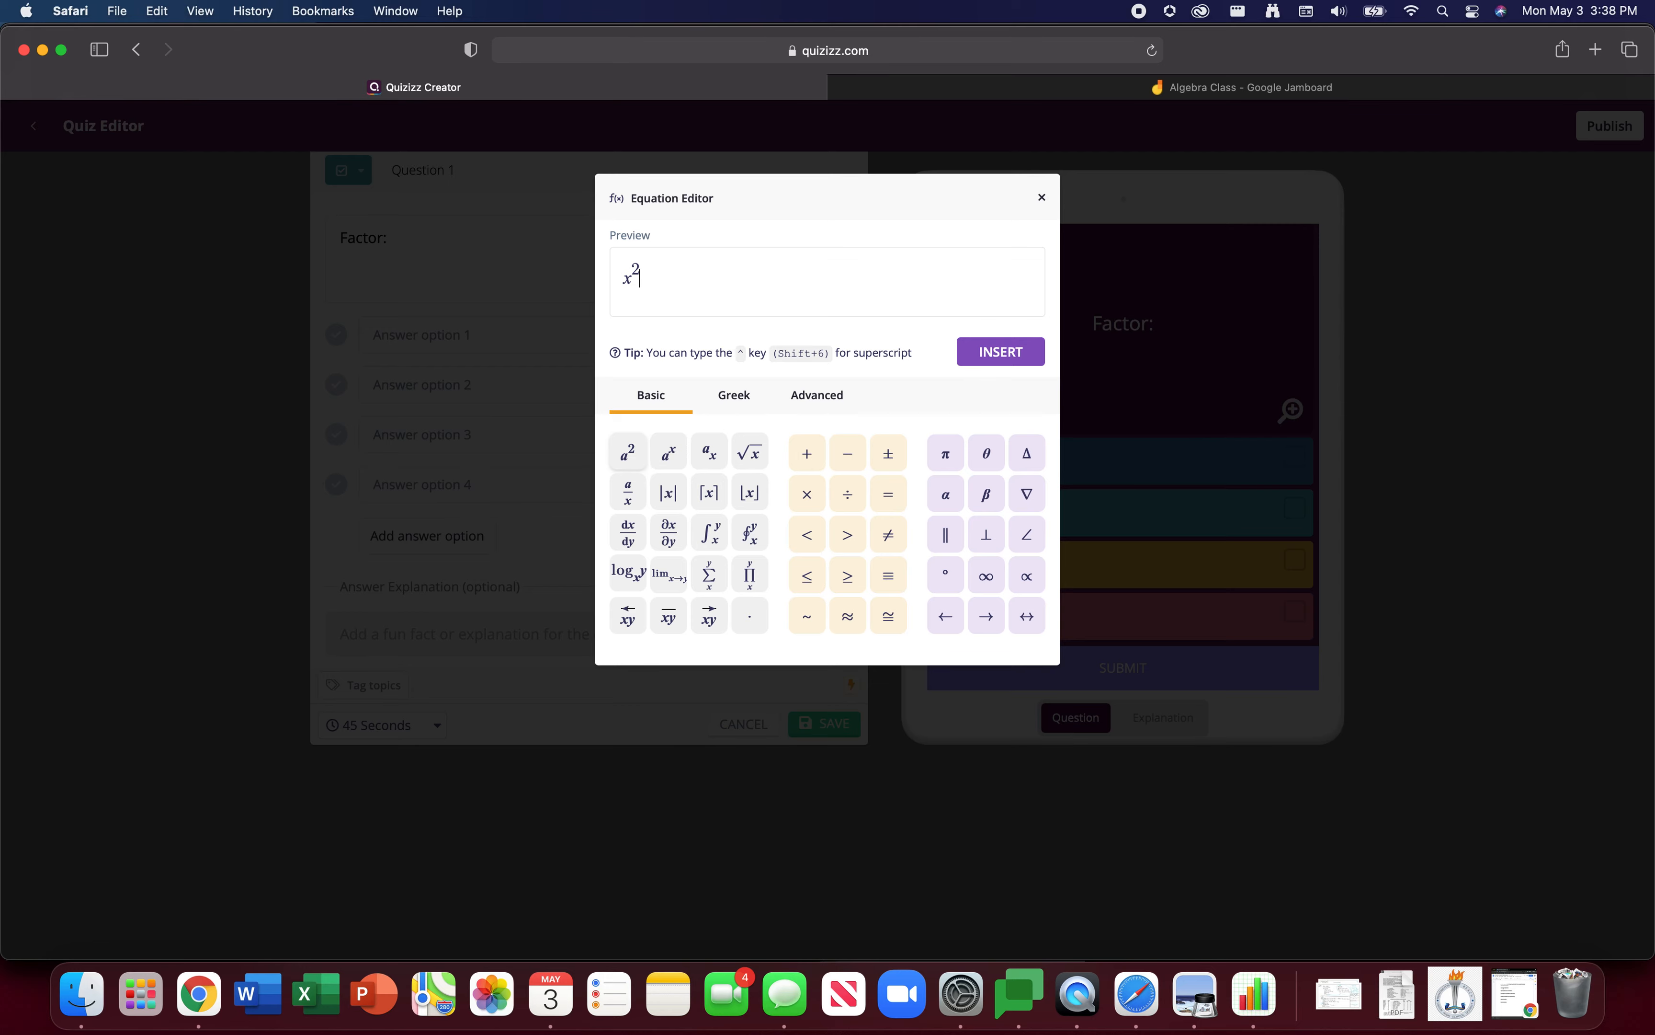
type("9x+20")
left_click(997, 355)
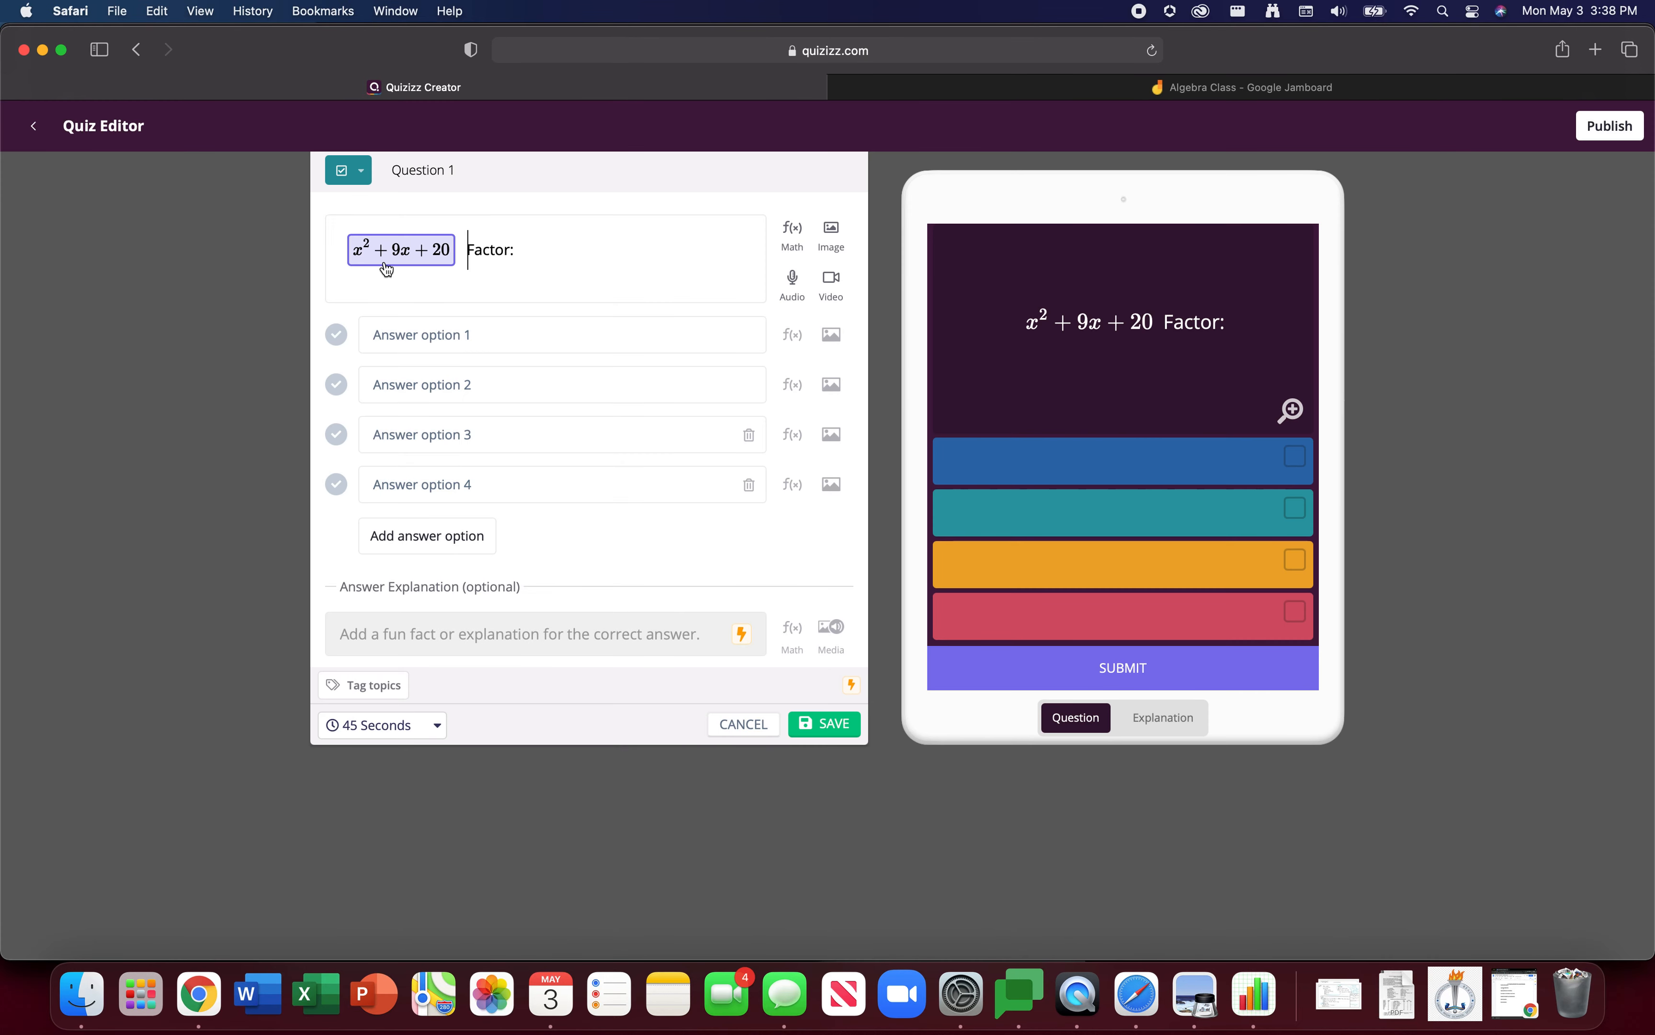
Move the word "Factor:" from behind the equation to in front of it in the question text.
left_click_drag(524, 252, 470, 252)
key("BackSpace")
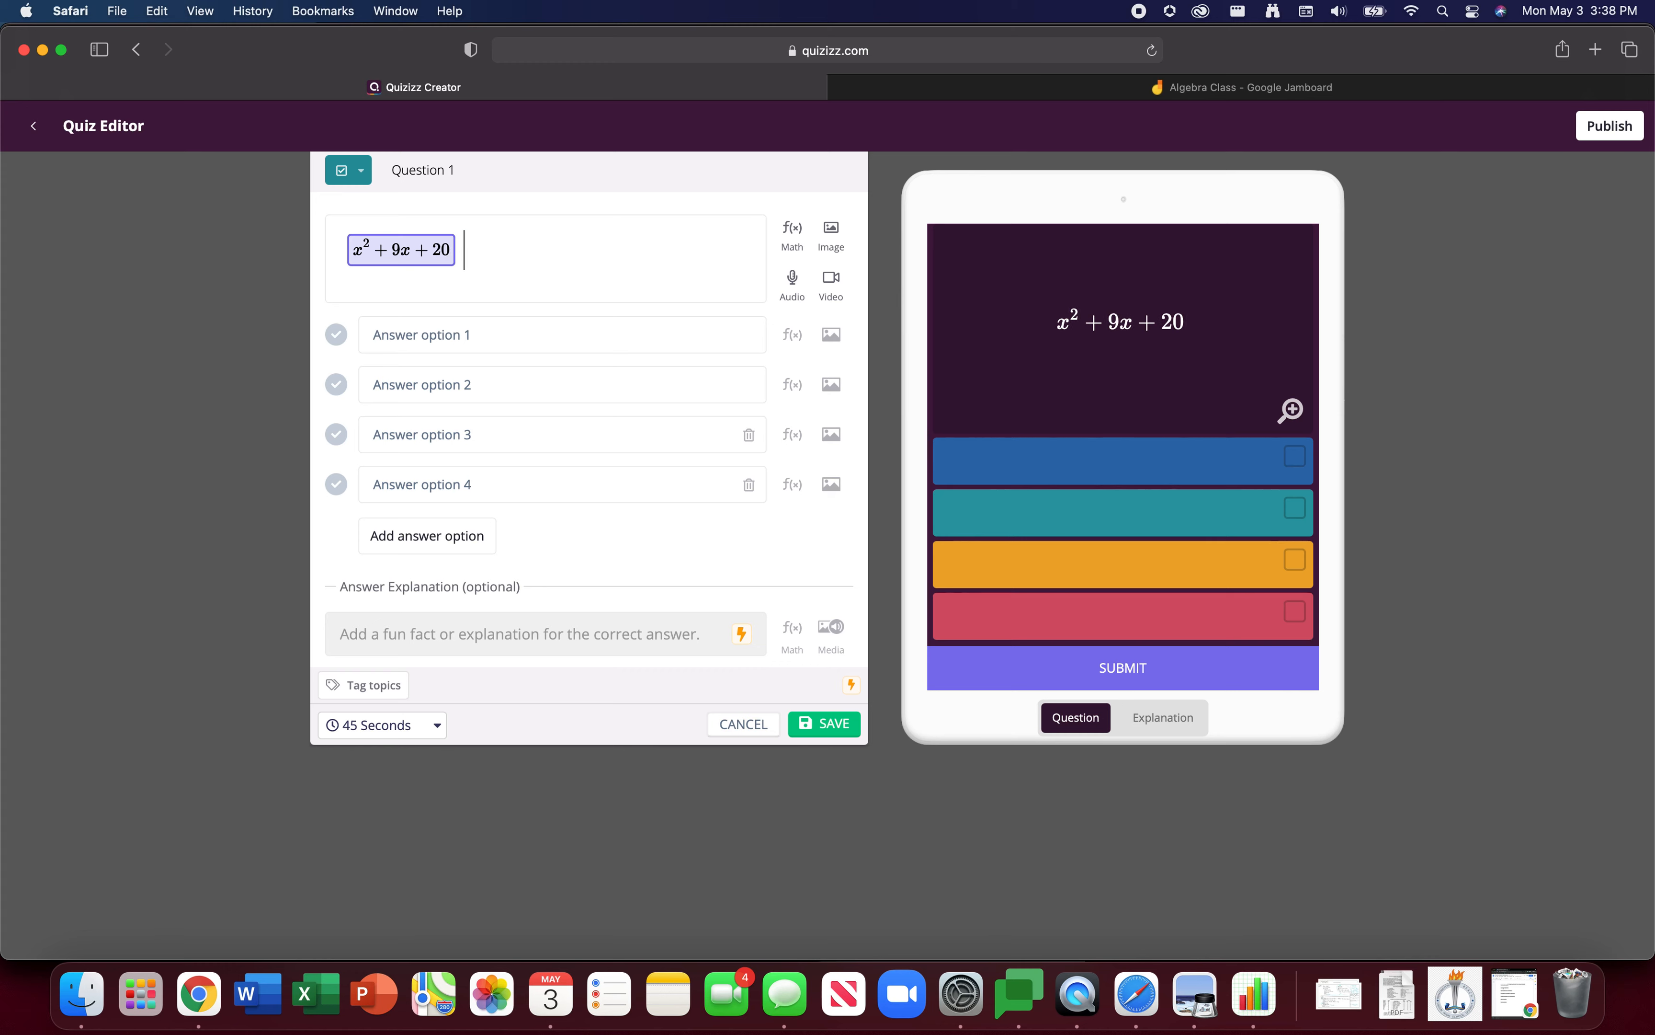
type("Factor:")
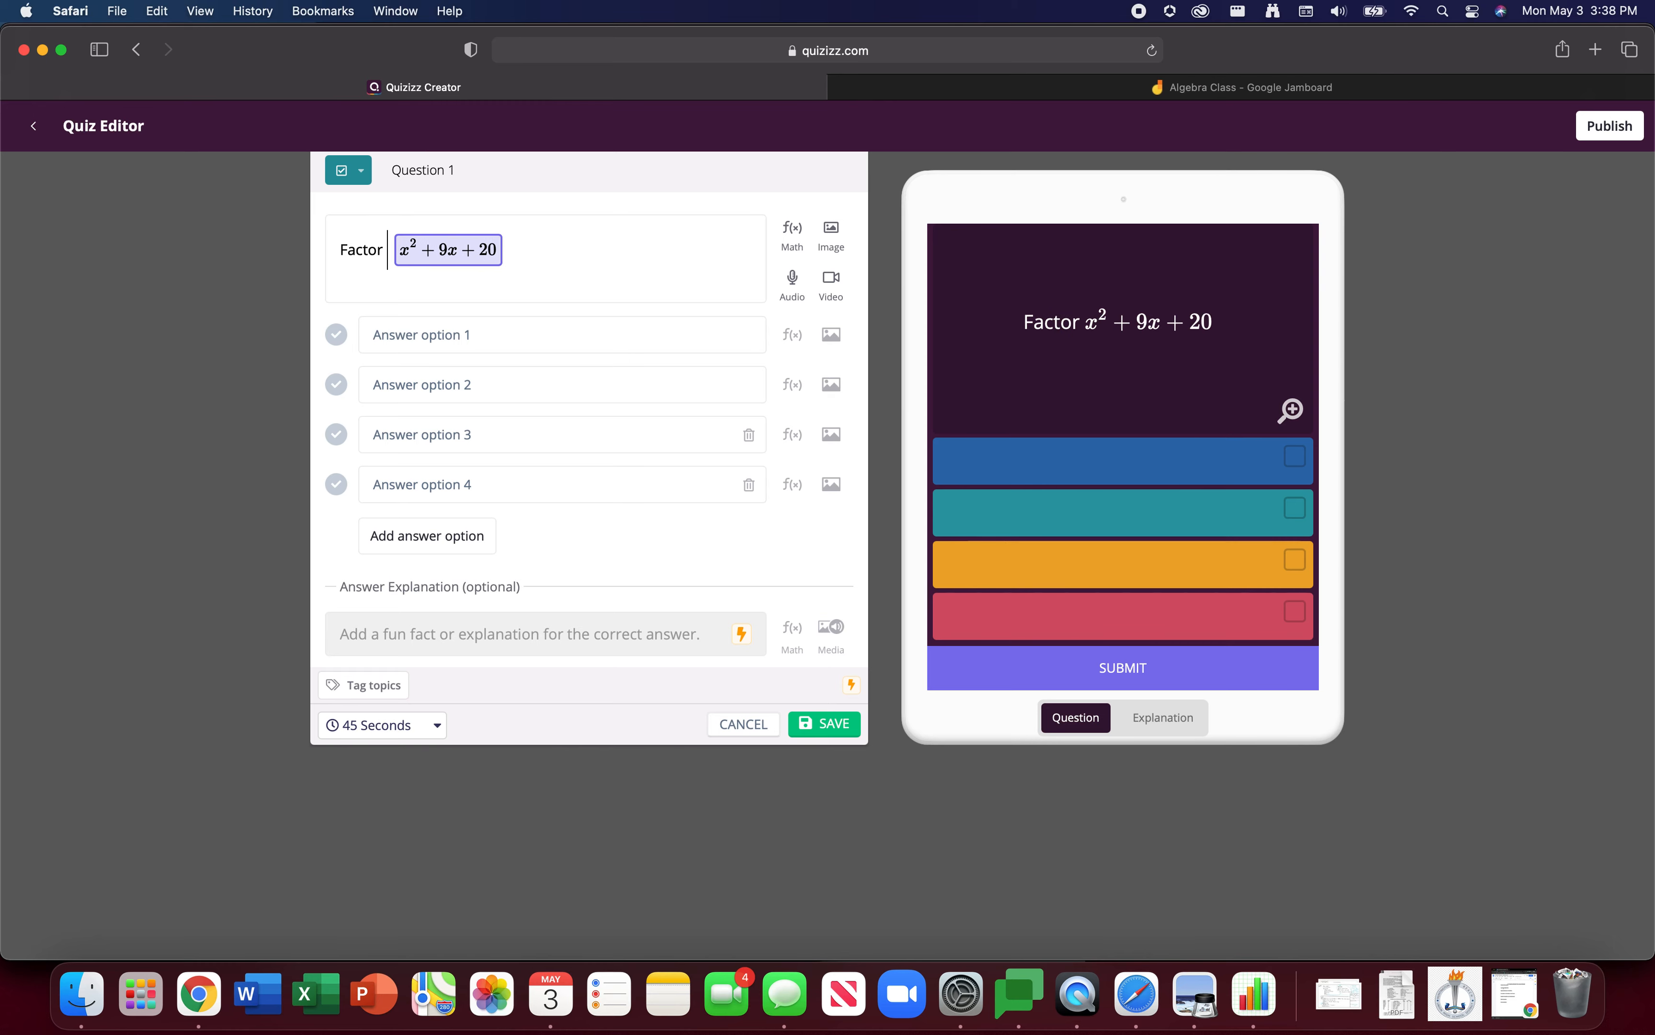
left_click(420, 336)
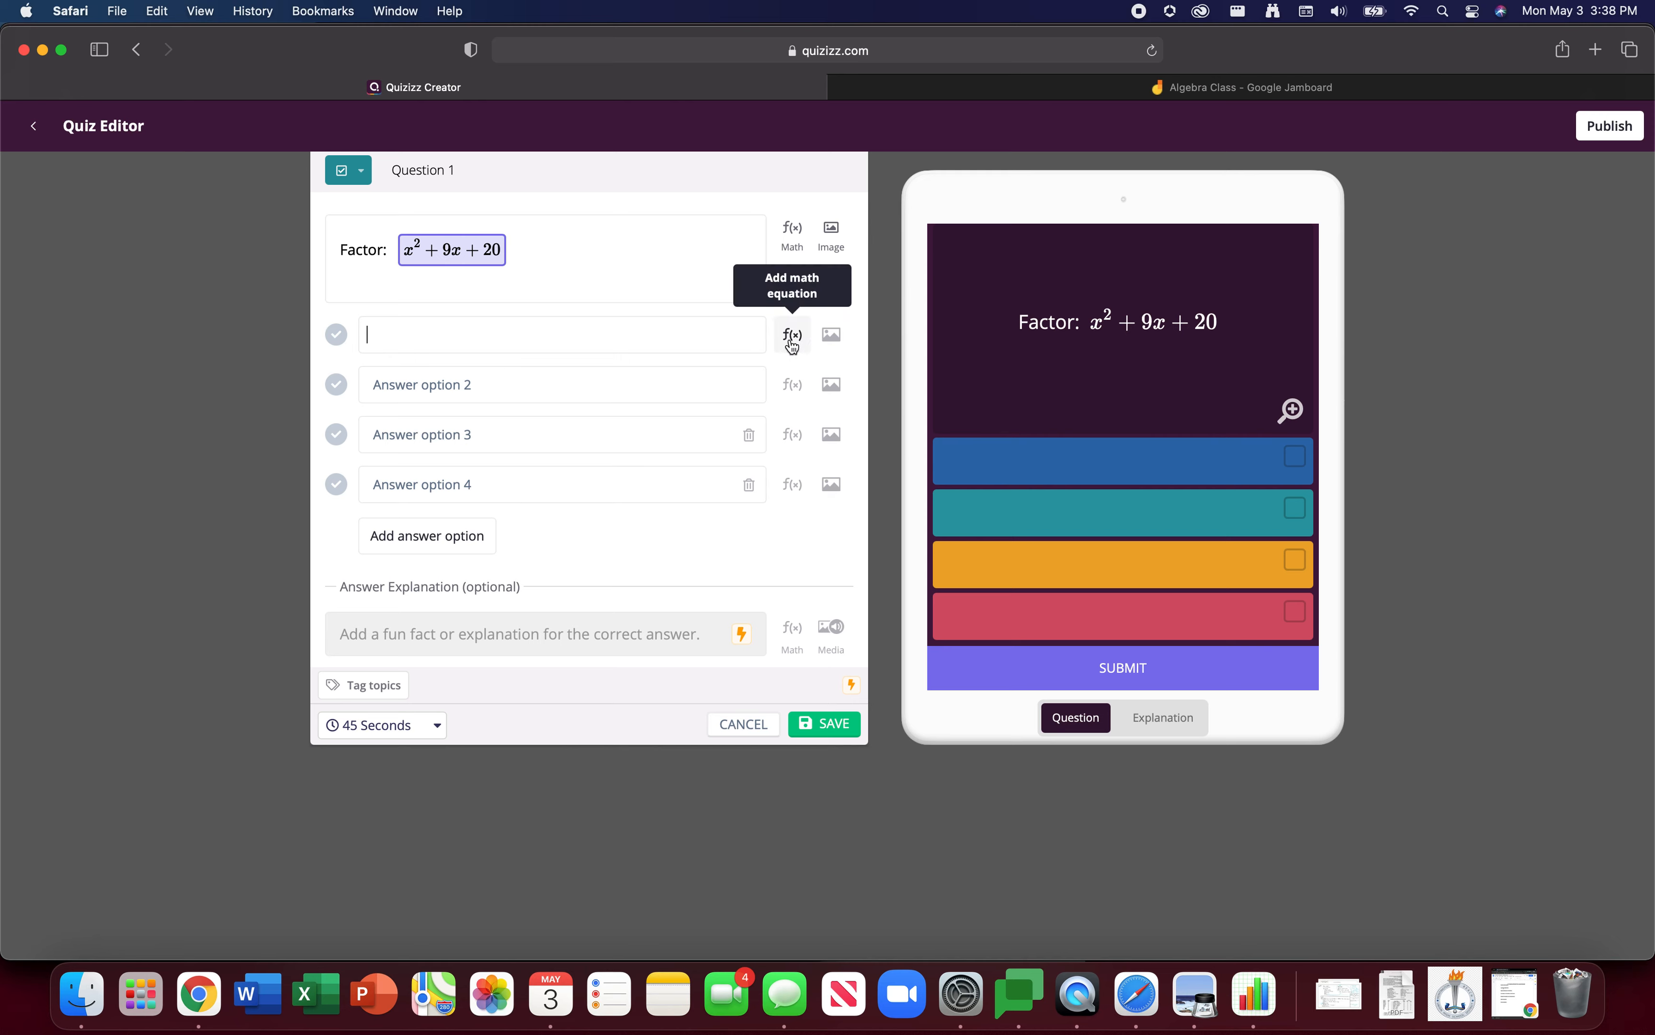
type("(x+5)")
key("BackSpace")
key("BackSpace")
key("BackSpace")
key("BackSpace")
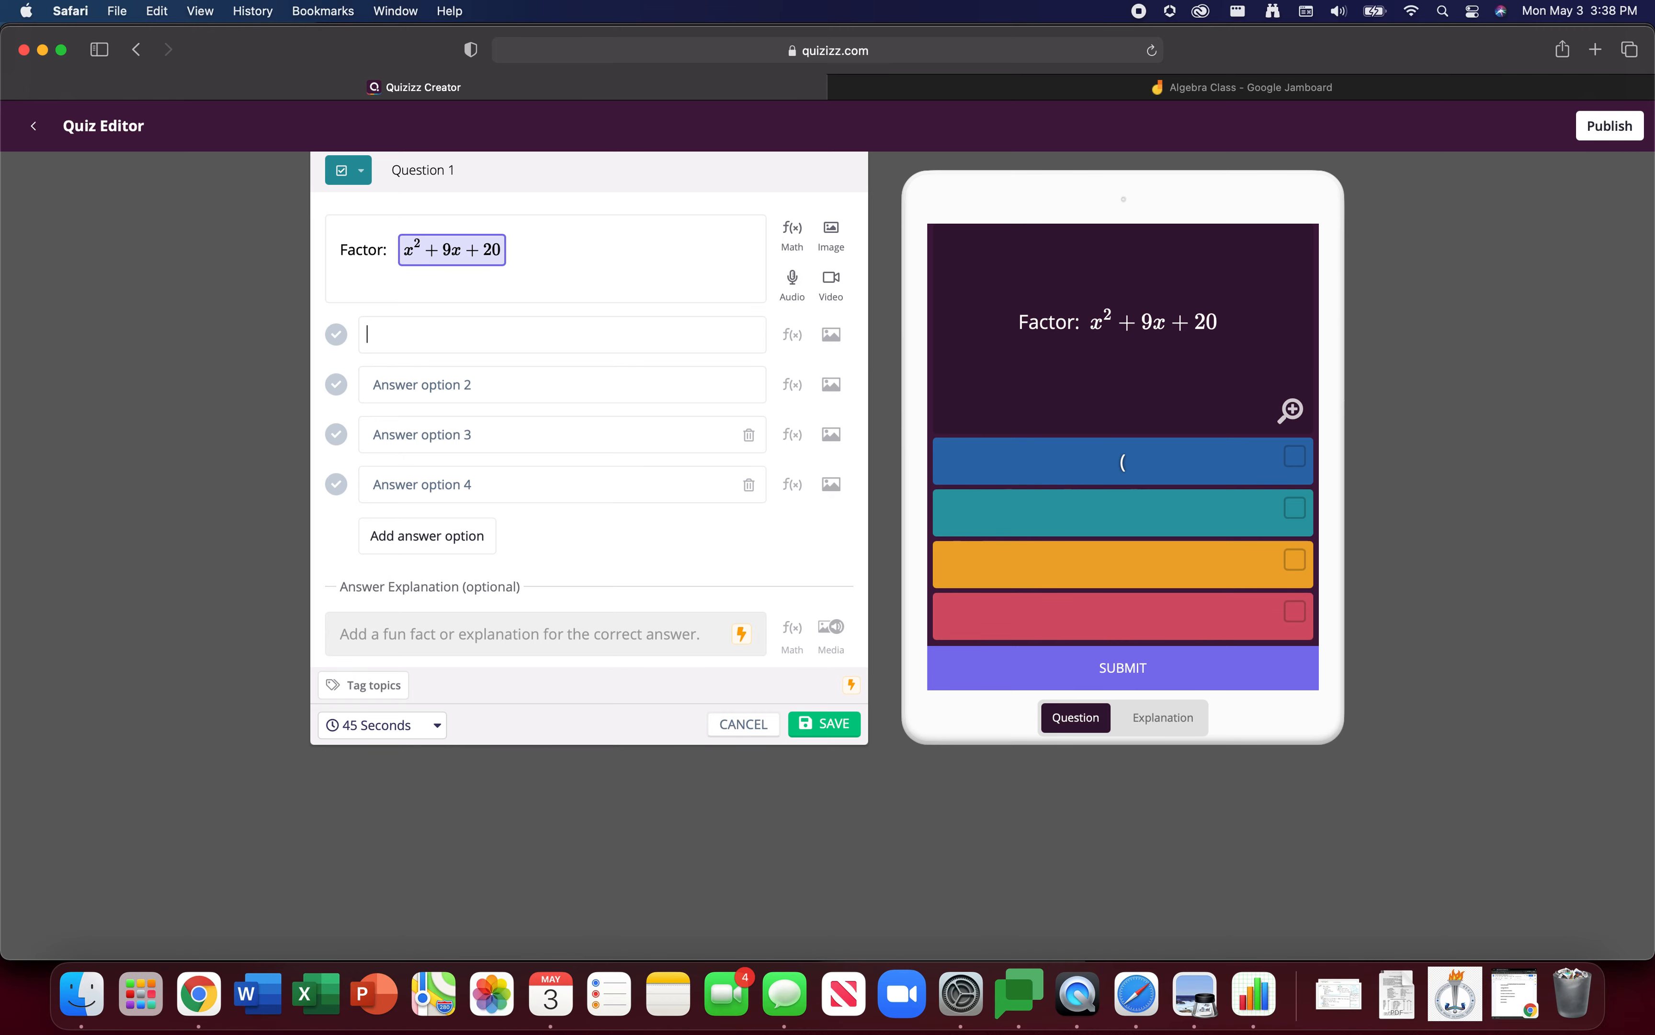
Insert (x+5) as an equation in answer option 1.
left_click(792, 334)
type("(x+5")
key("BackSpace")
key("BackSpace")
type("+5")
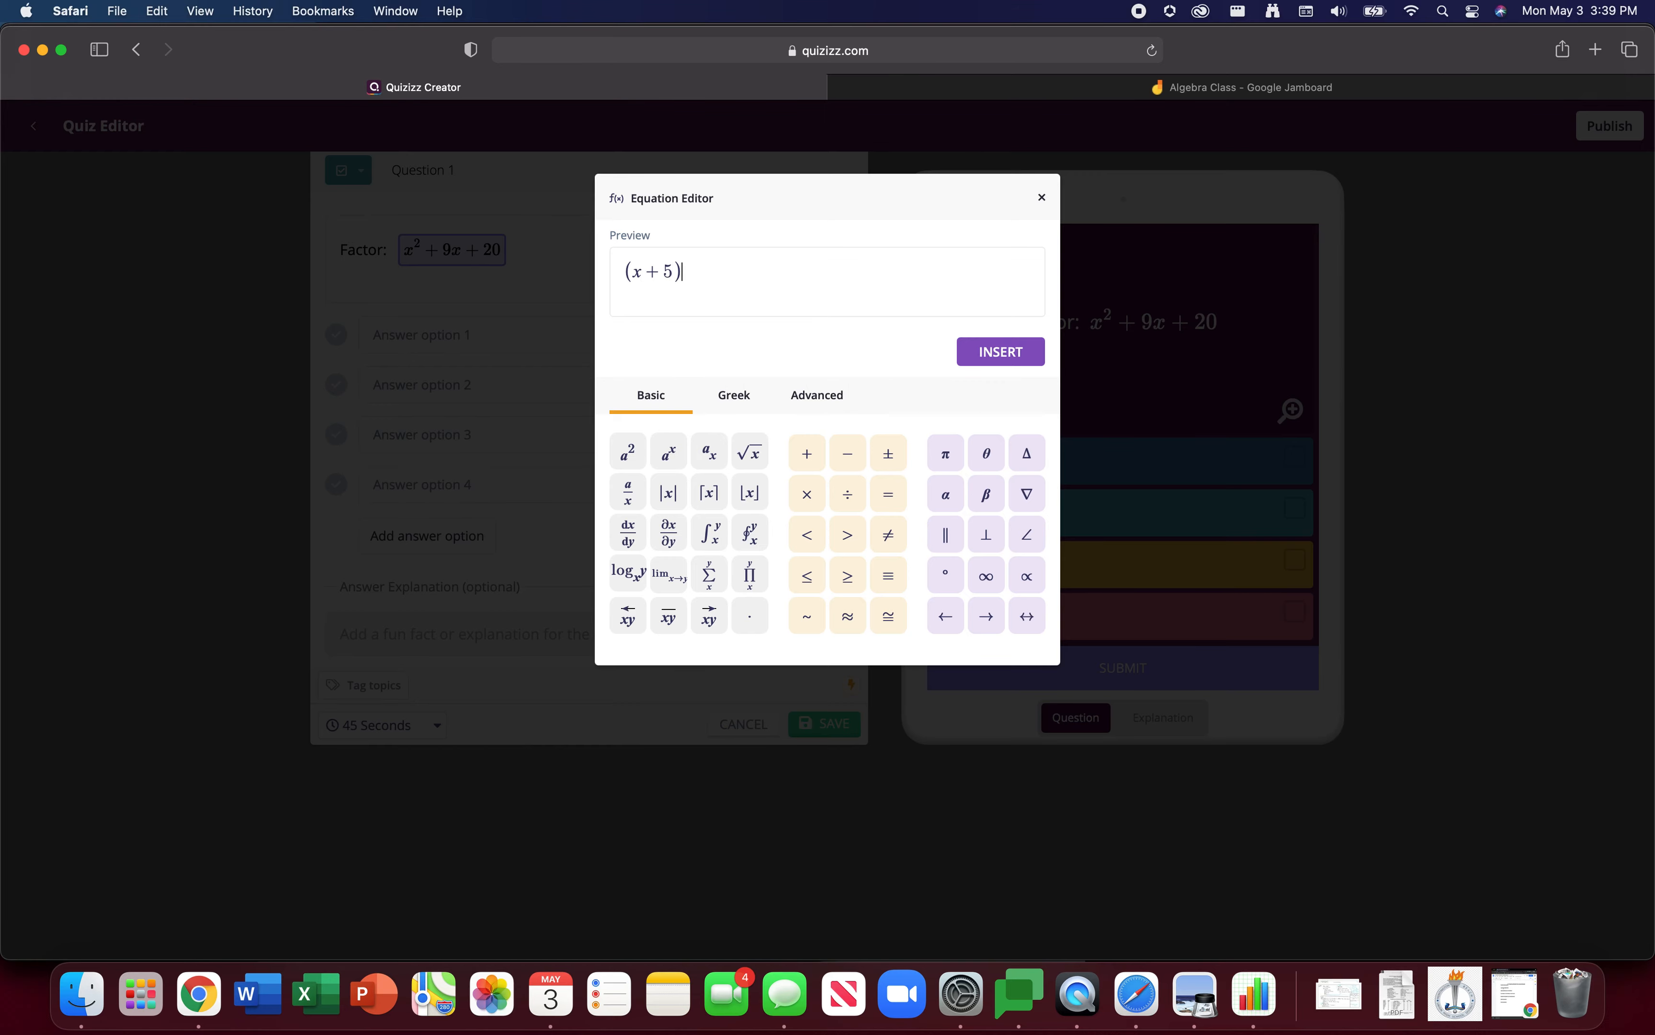
left_click(1001, 351)
Insert the equation (x+4) in answer option 3 and mark (x+5) and (x+4) as the correct answers.
left_click(424, 460)
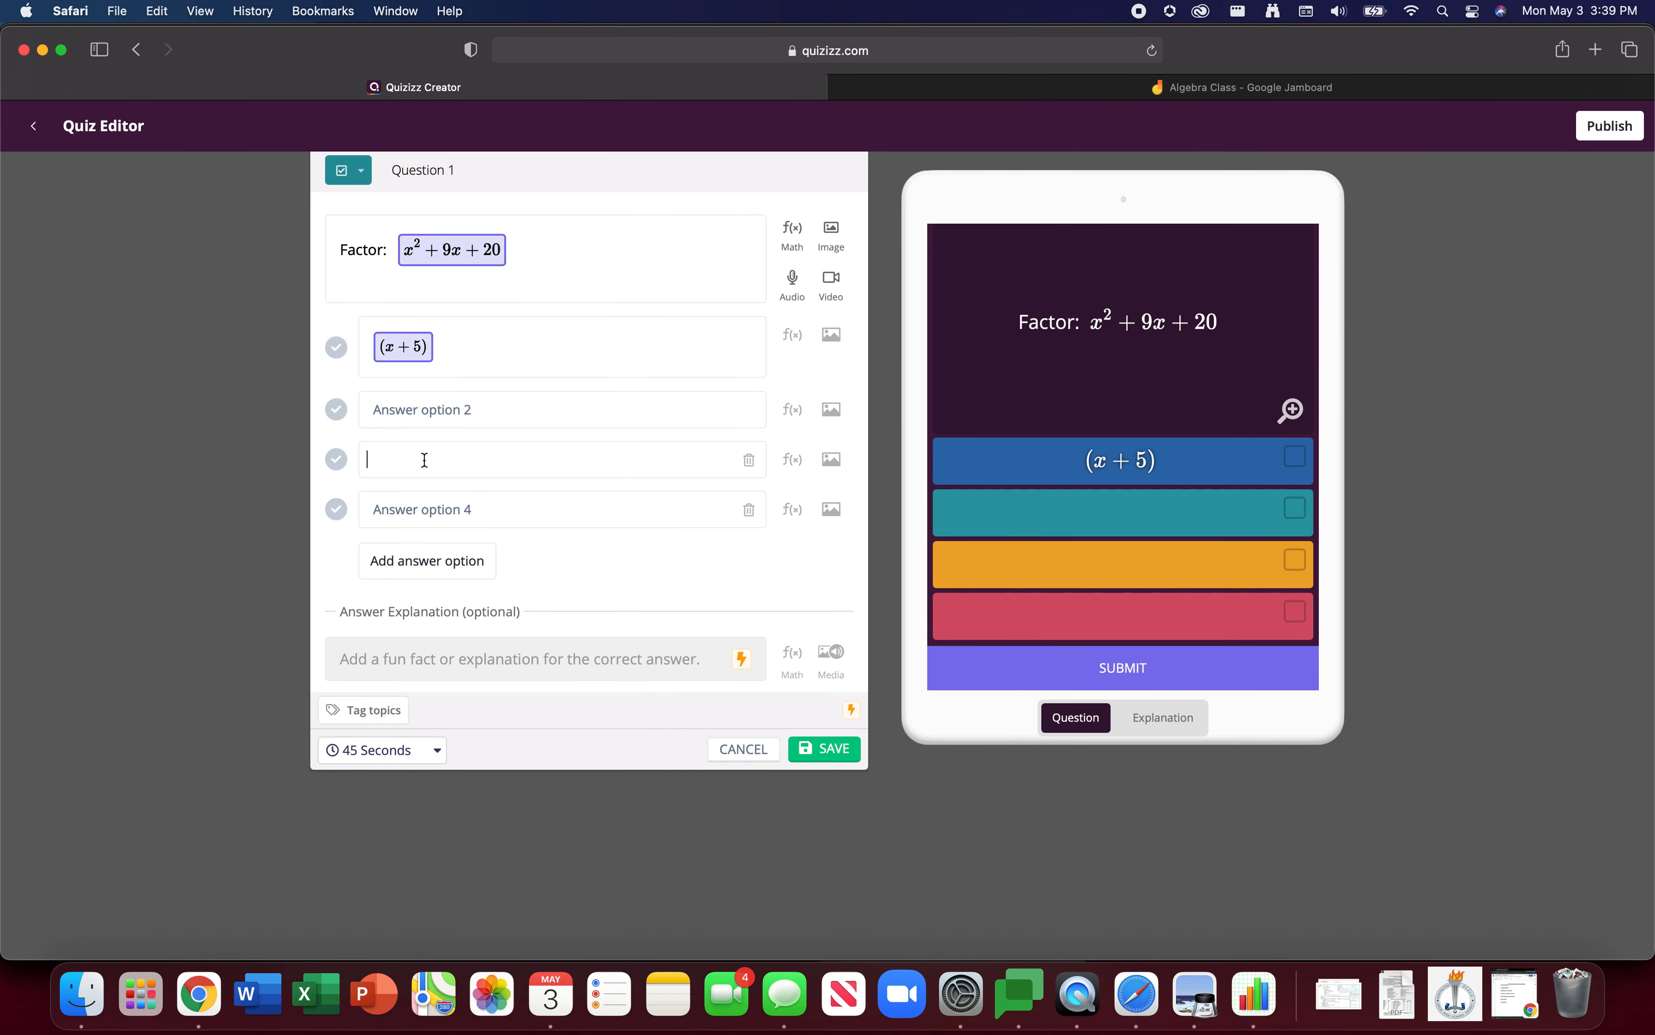
left_click(793, 459)
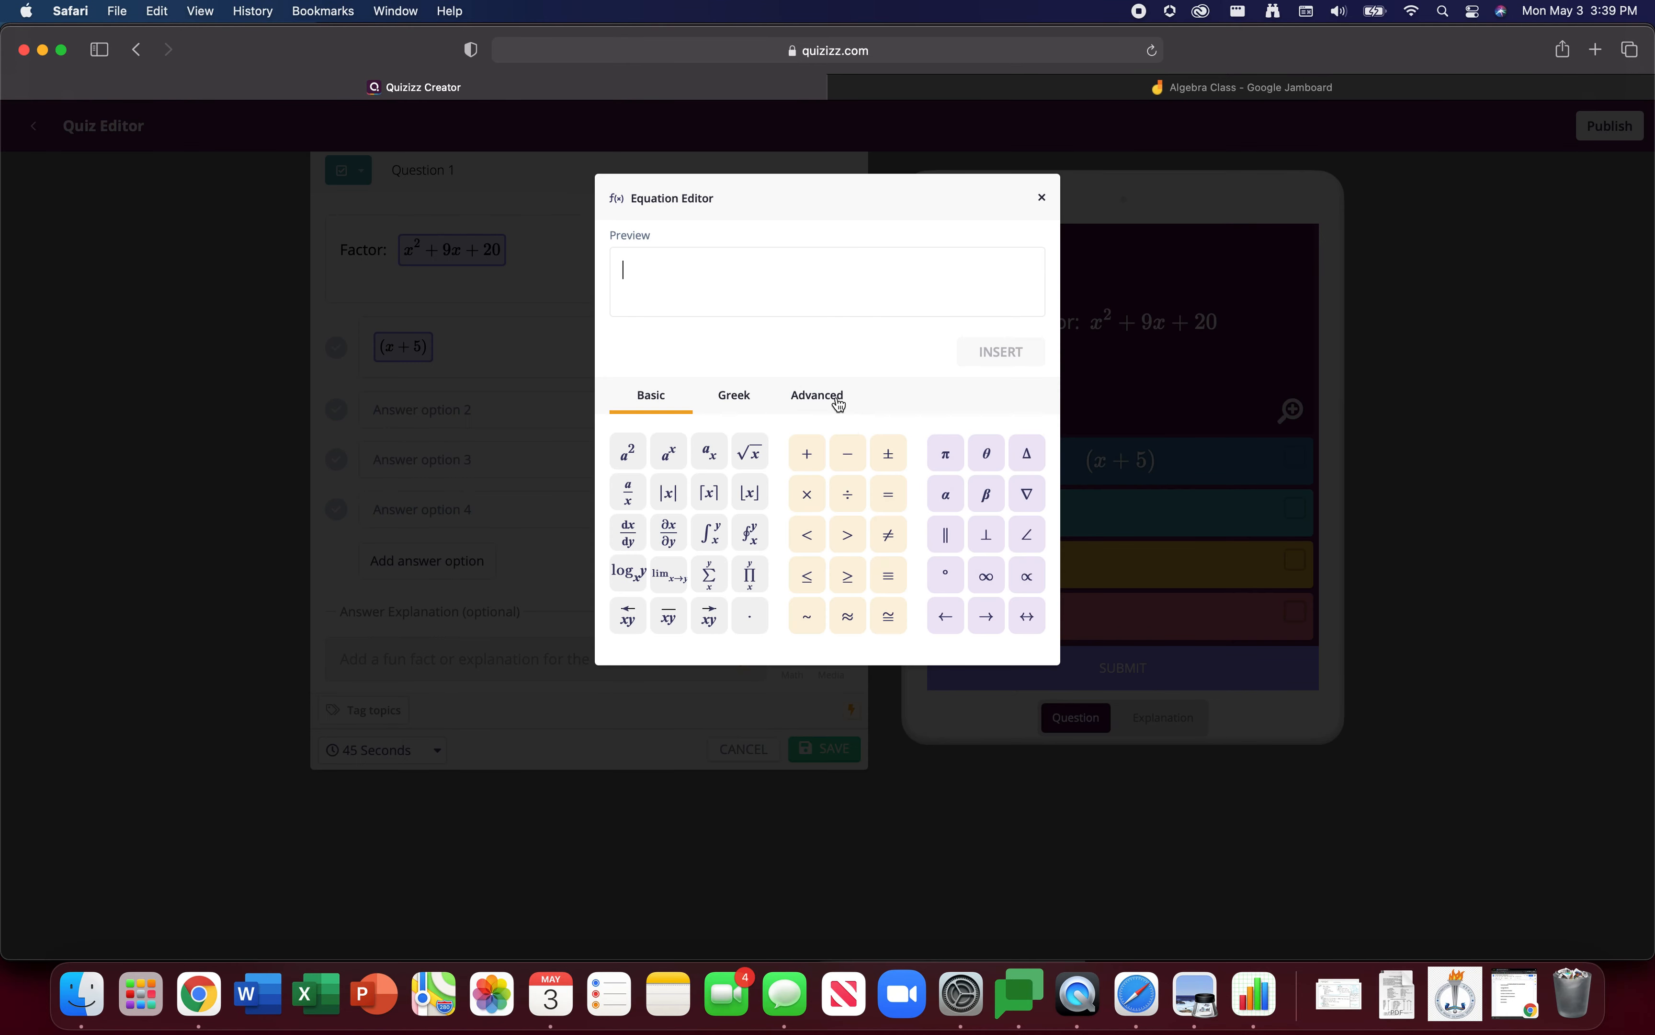
type("(x+4")
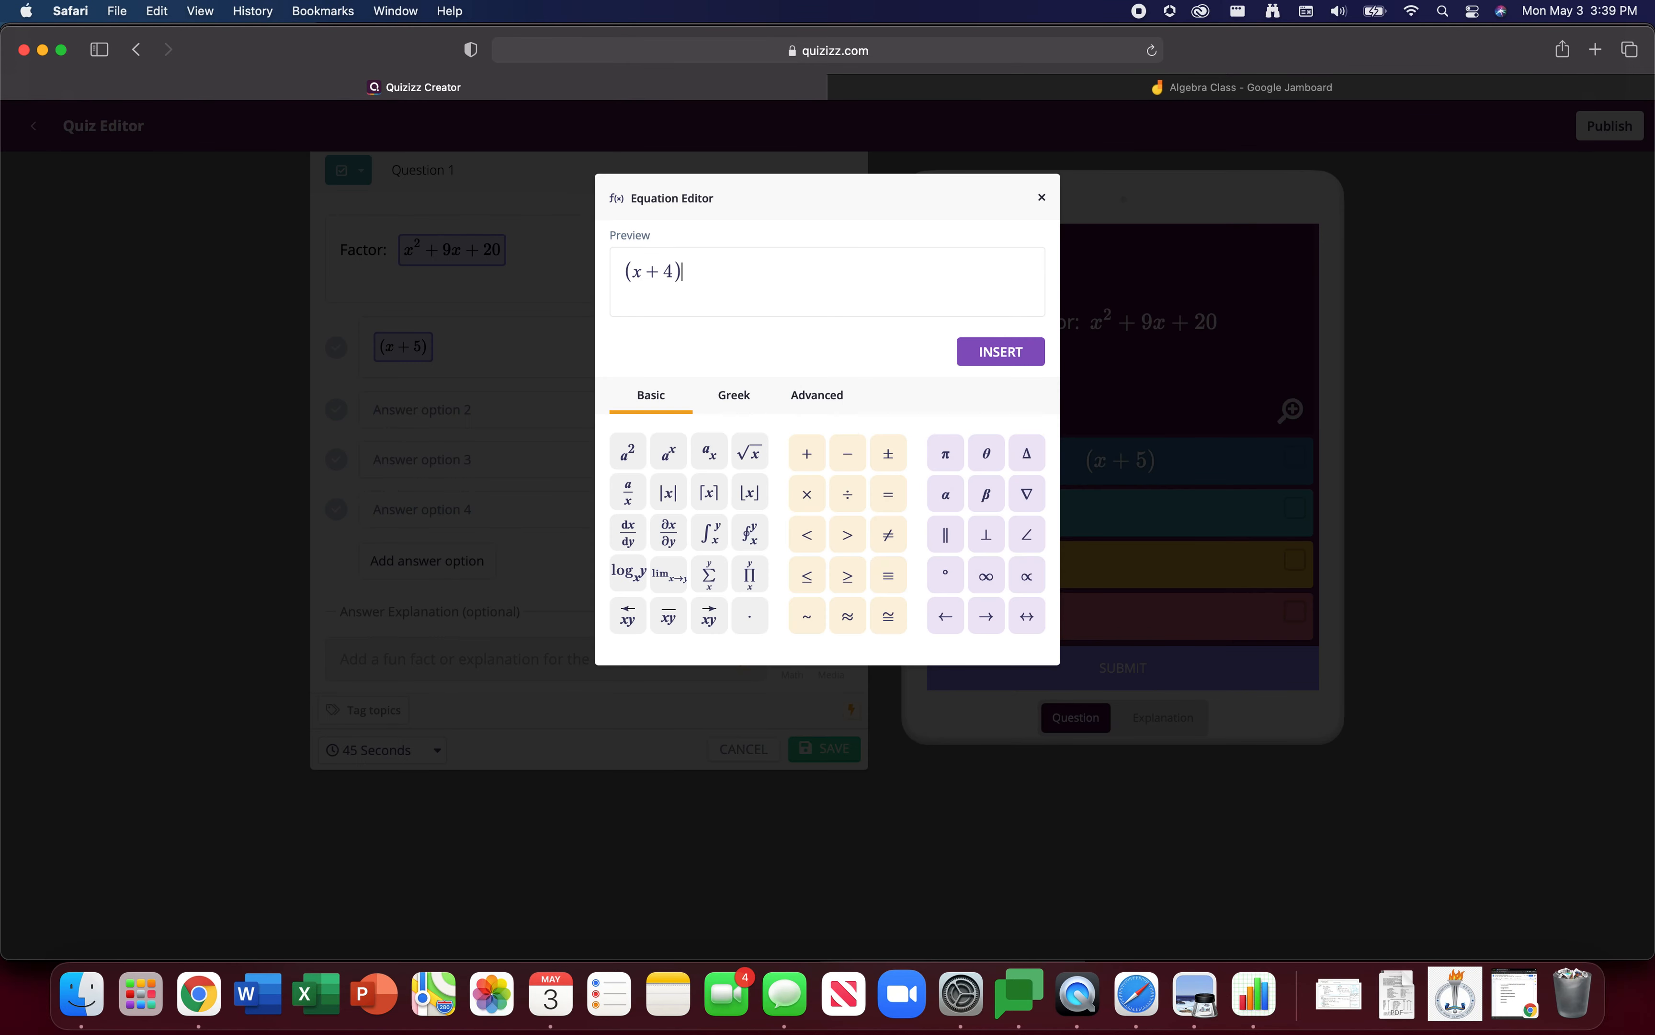
left_click(983, 366)
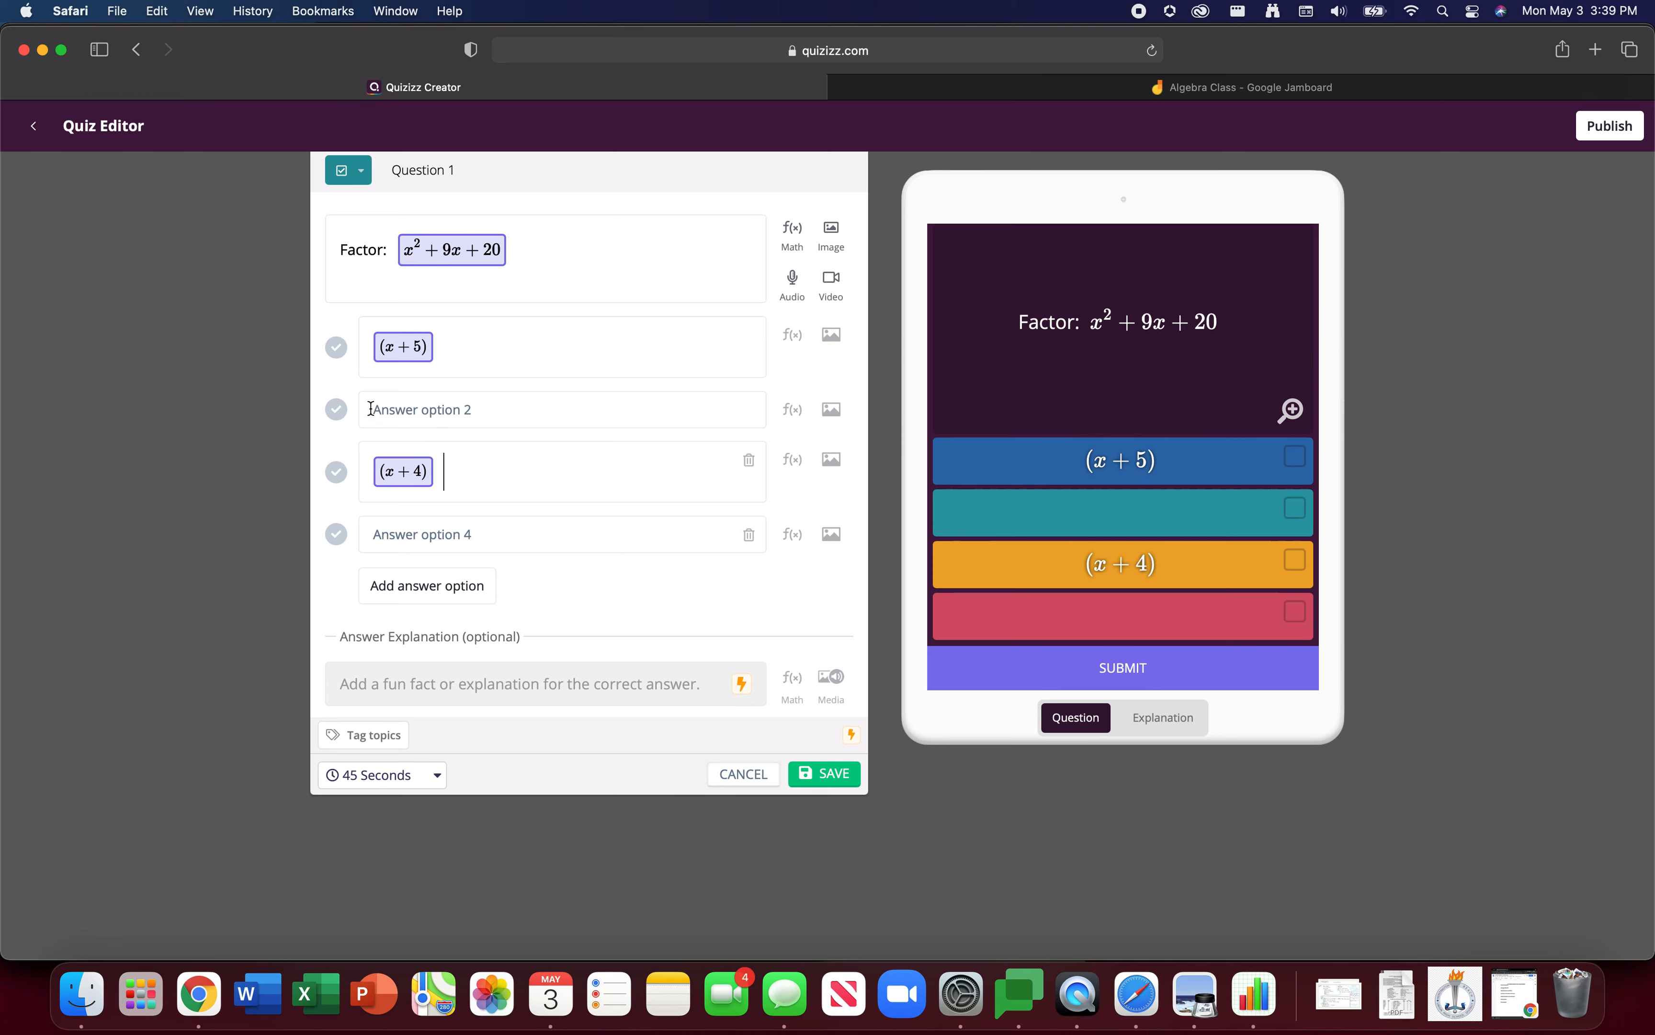
left_click(336, 347)
left_click(335, 472)
Insert the equations (x+10) in answer option 2 and (x+2) in answer option 4 as wrong answers.
left_click(518, 416)
left_click(795, 410)
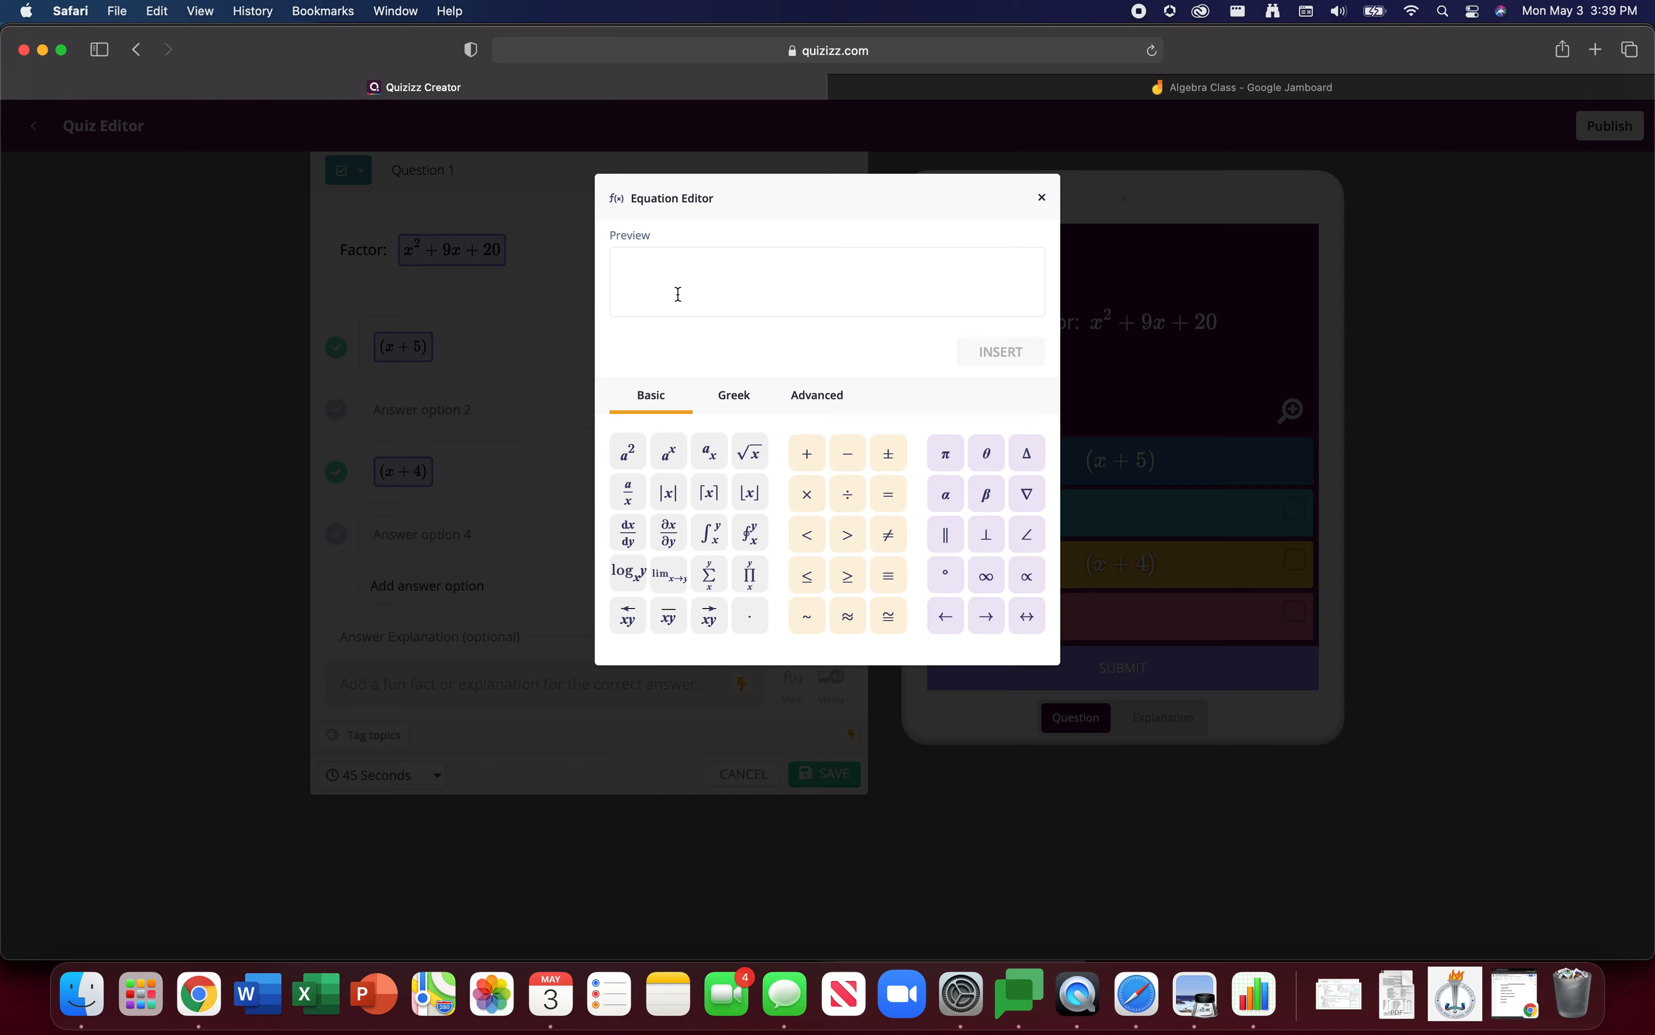
type("(x+10")
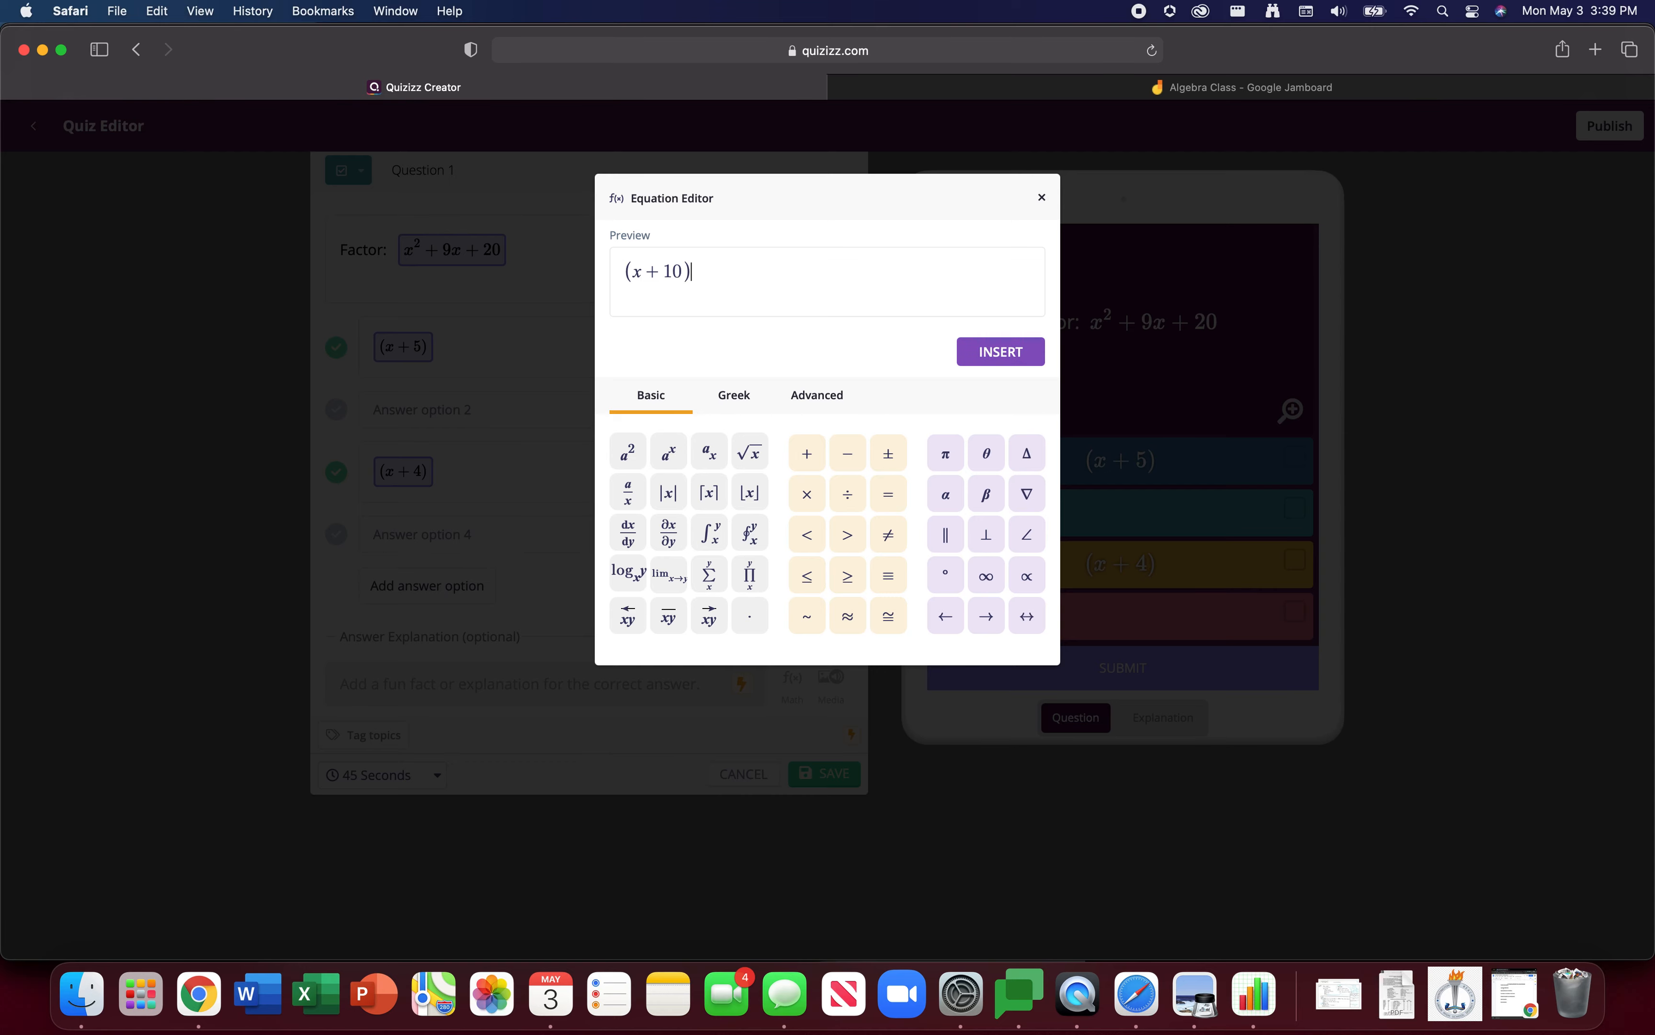
left_click(1014, 365)
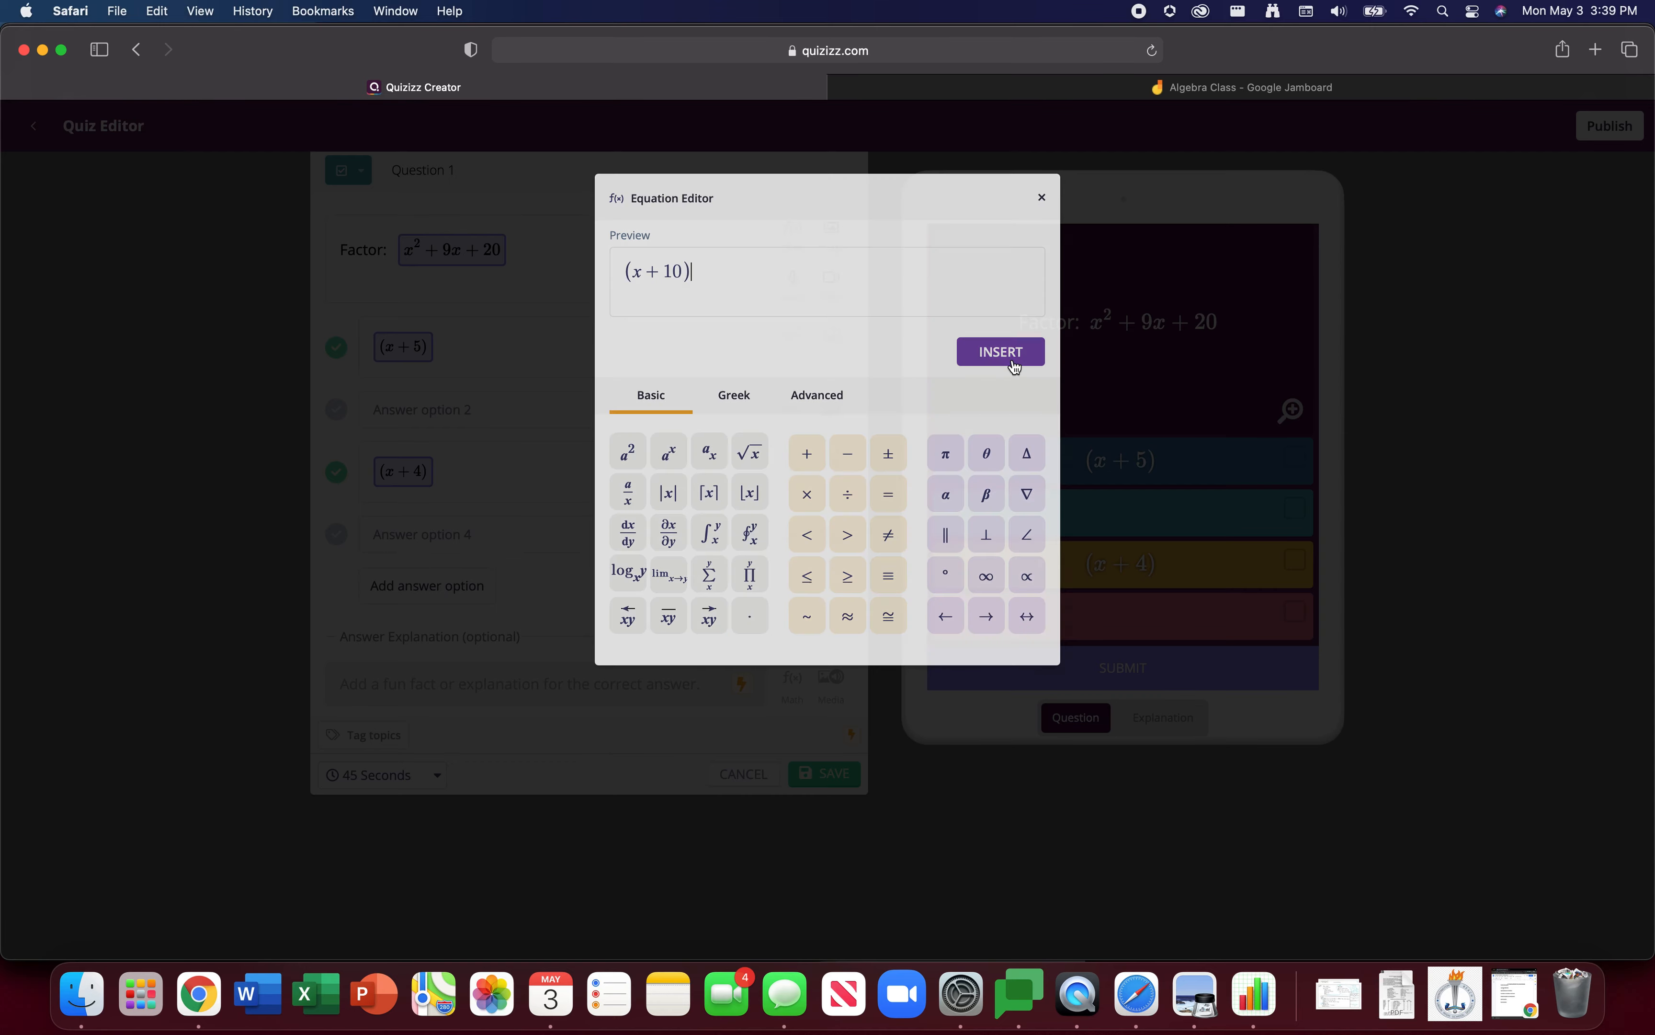
left_click(483, 554)
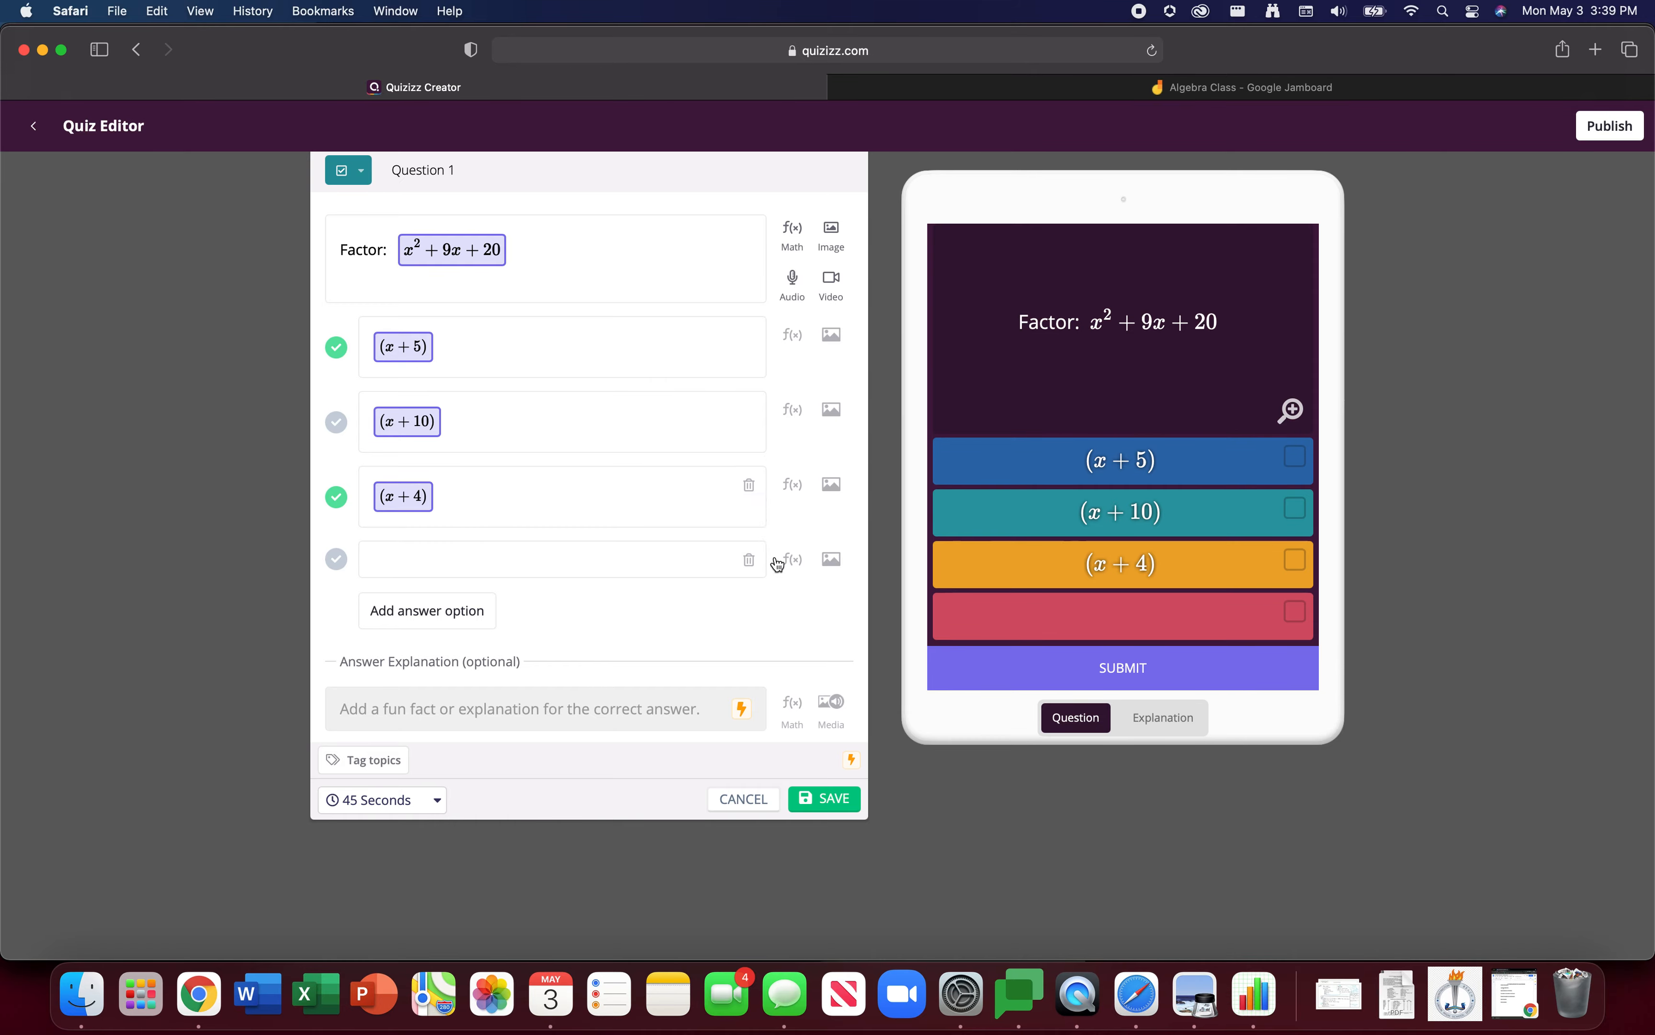
left_click(789, 561)
type("(x+2")
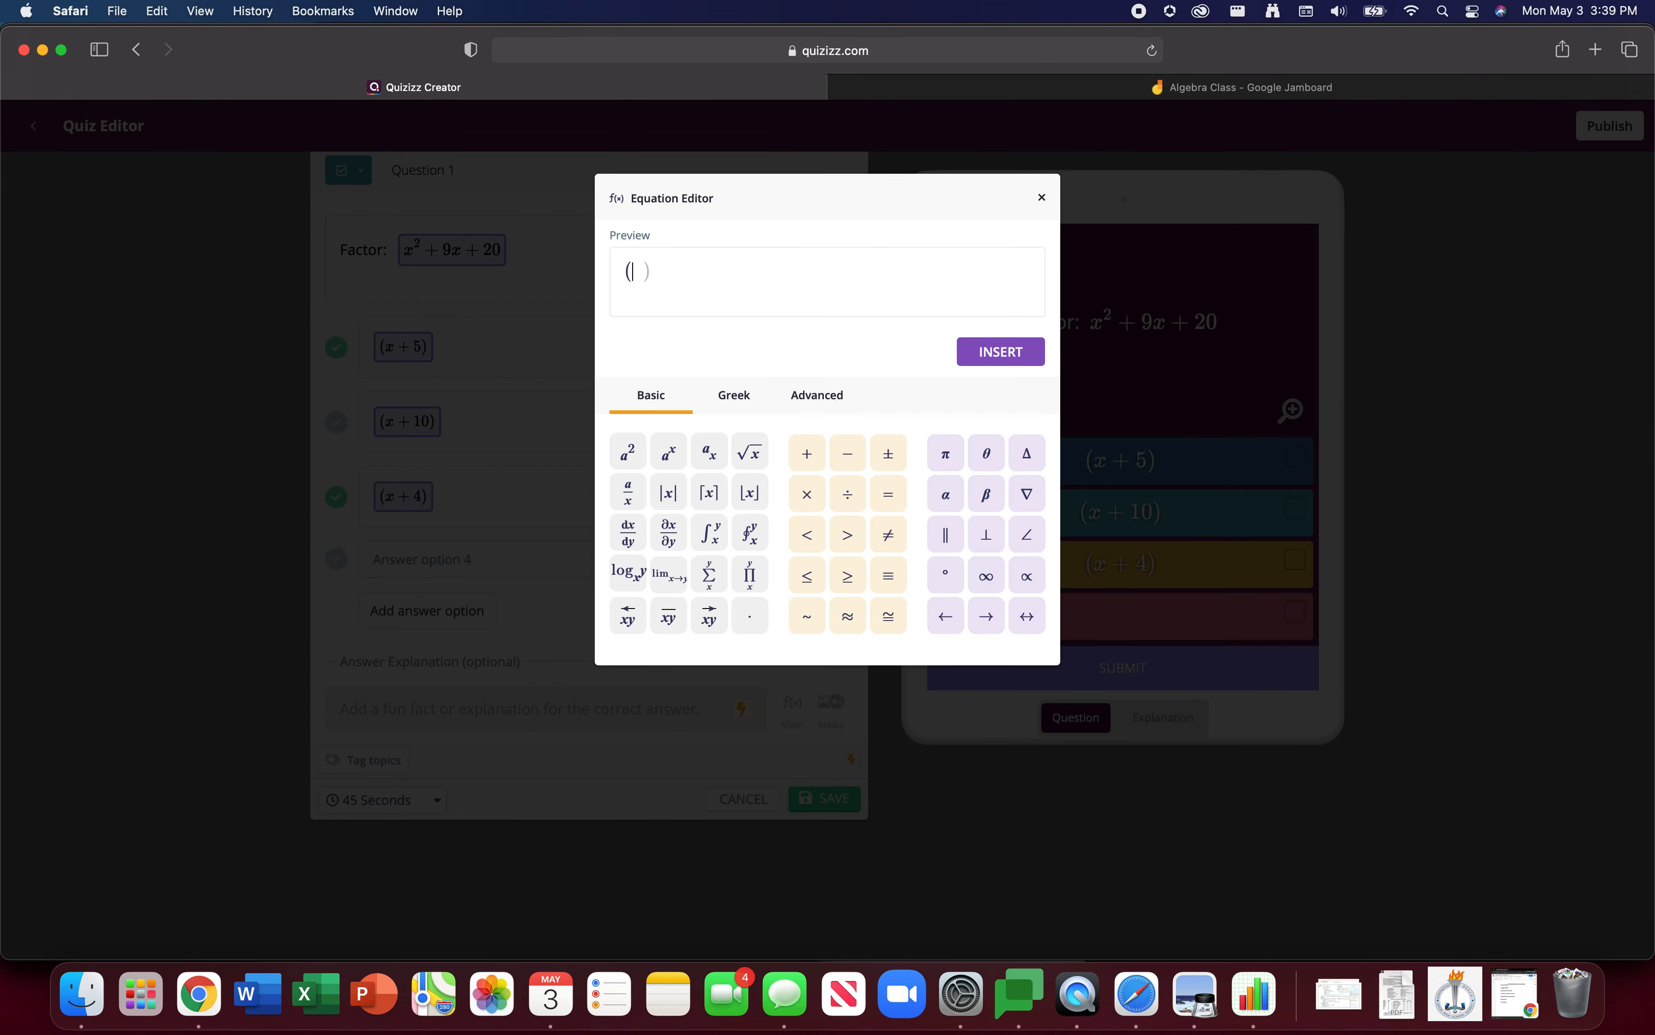
left_click(968, 353)
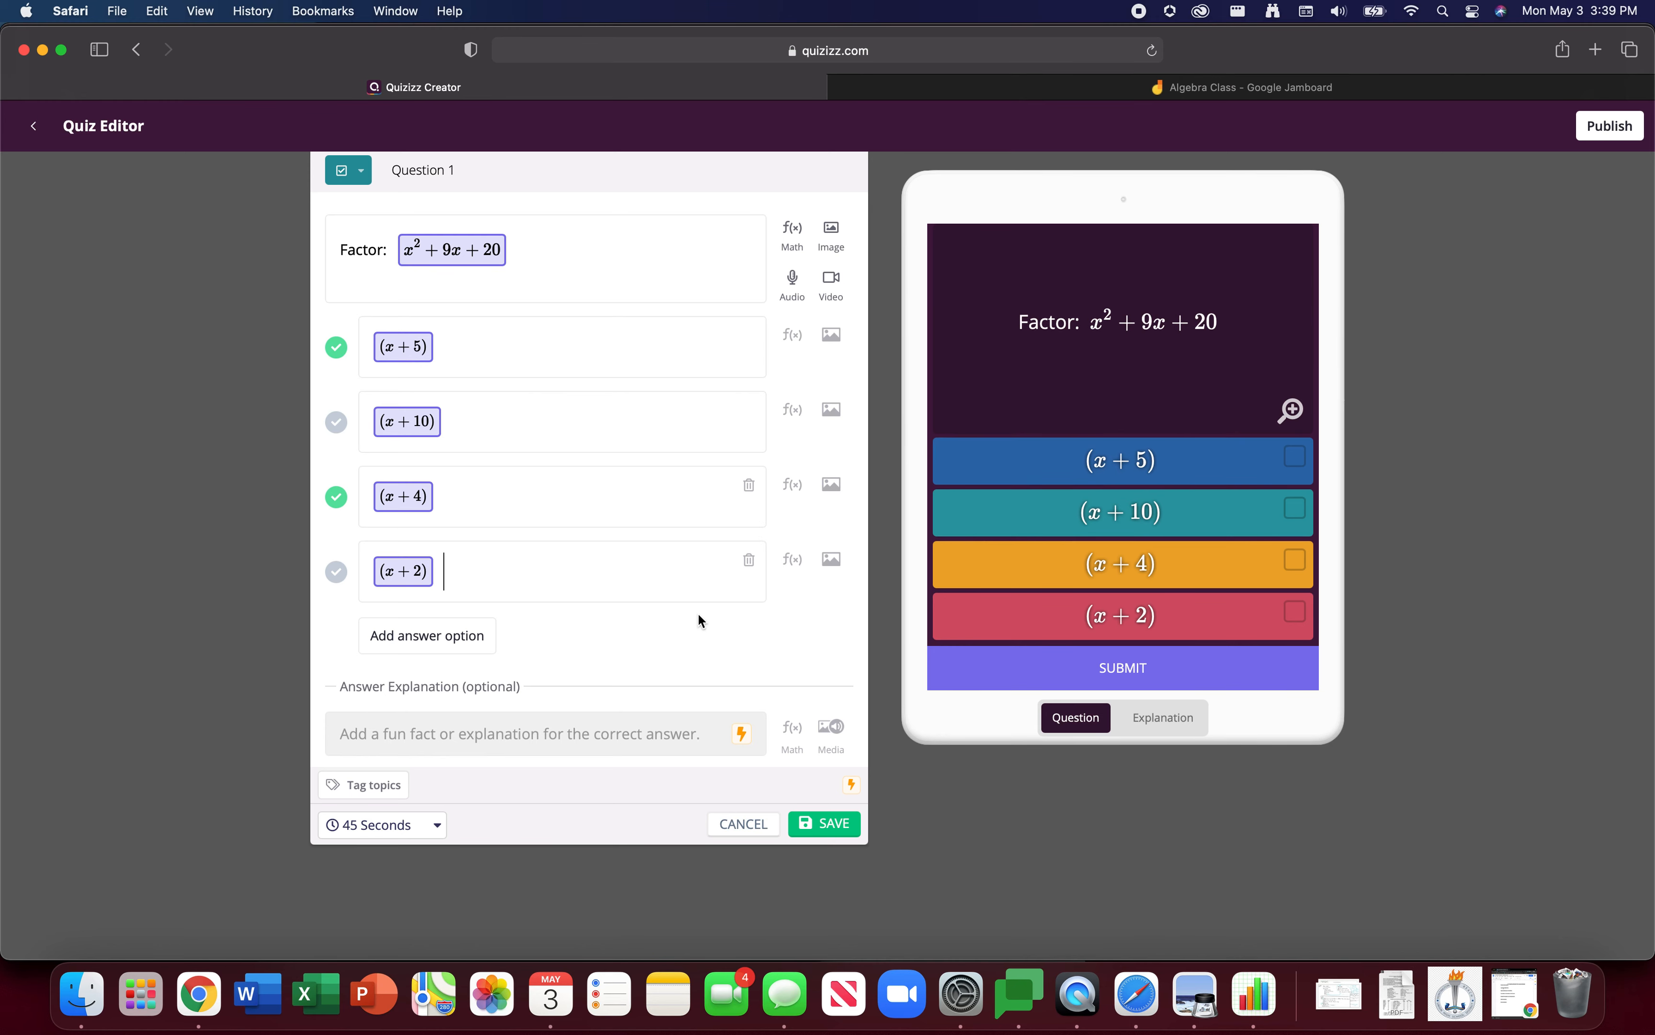
Set the time limit of question 1 to 2 minutes and save the question.
left_click(360, 829)
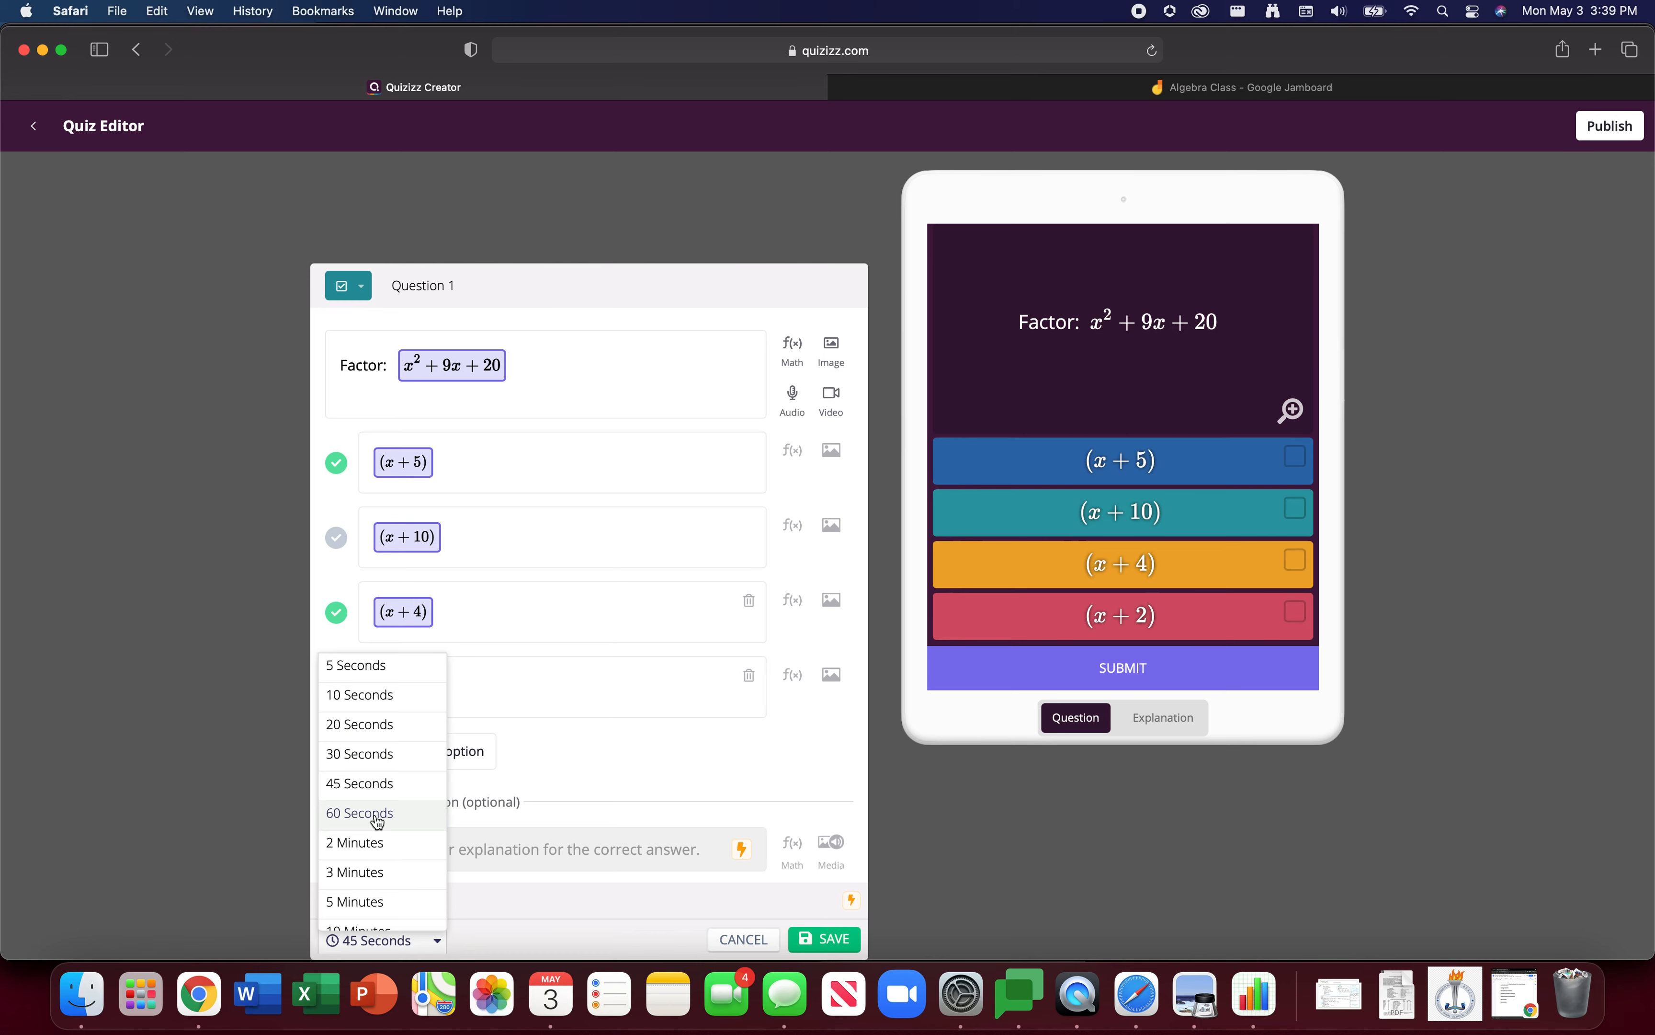
left_click(370, 843)
scroll(425, 868, "down", 2)
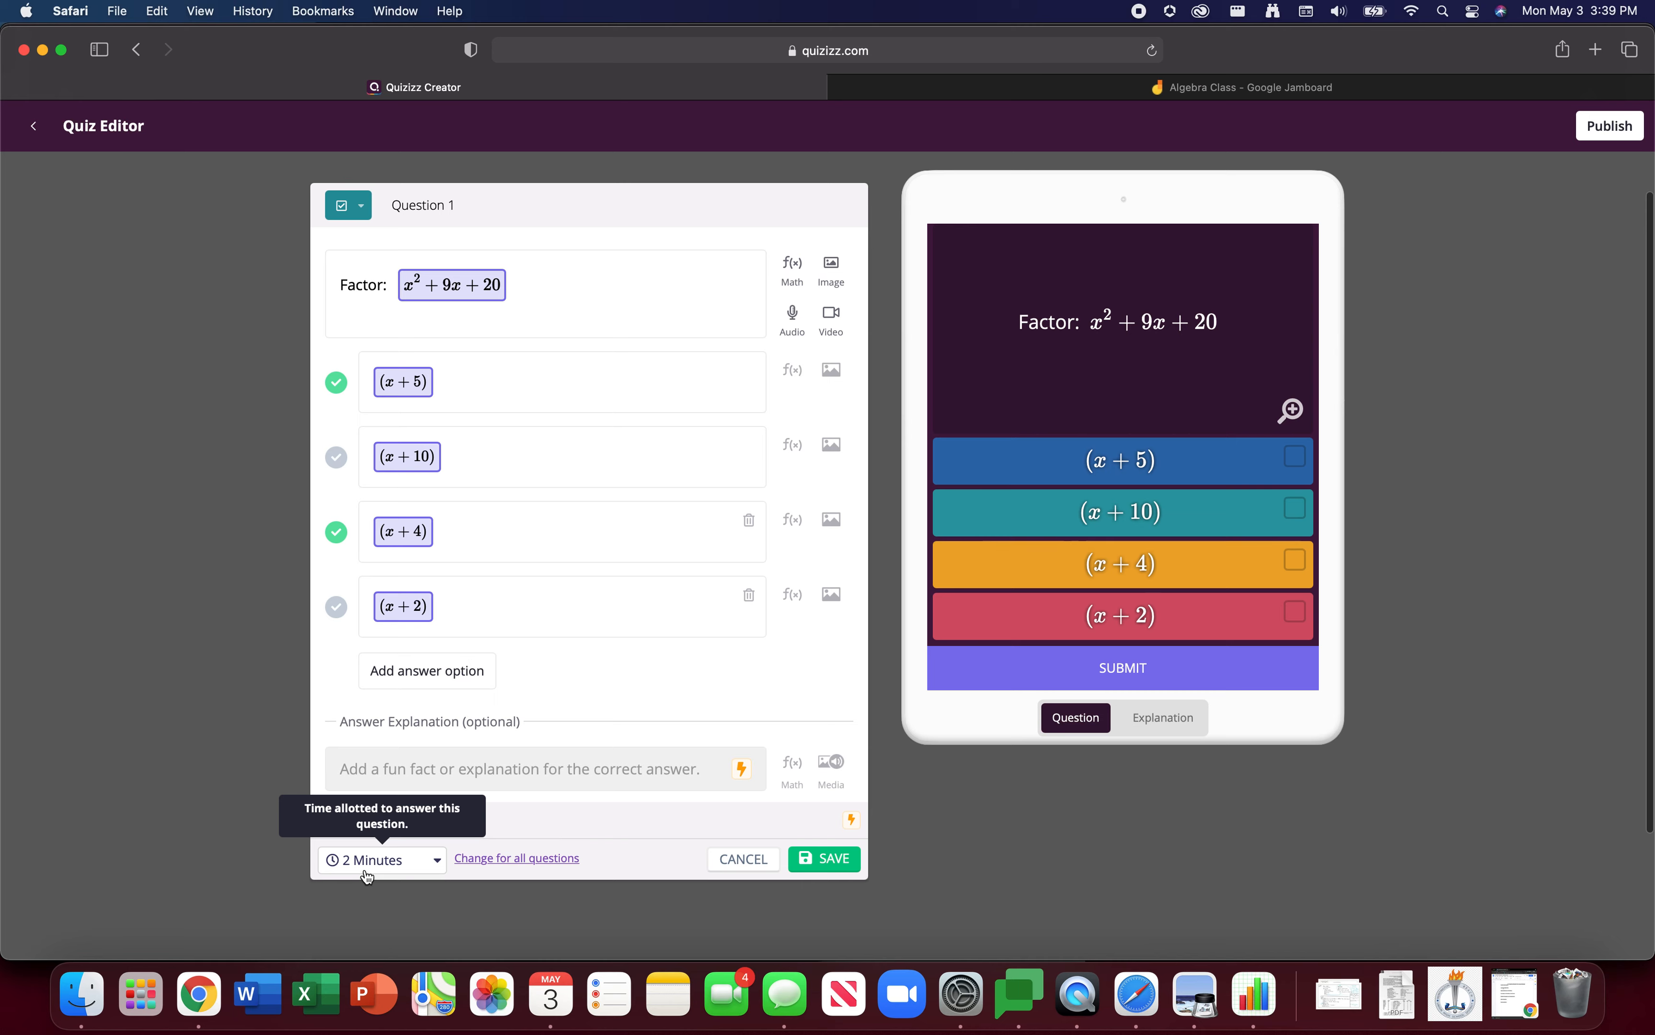
left_click(828, 861)
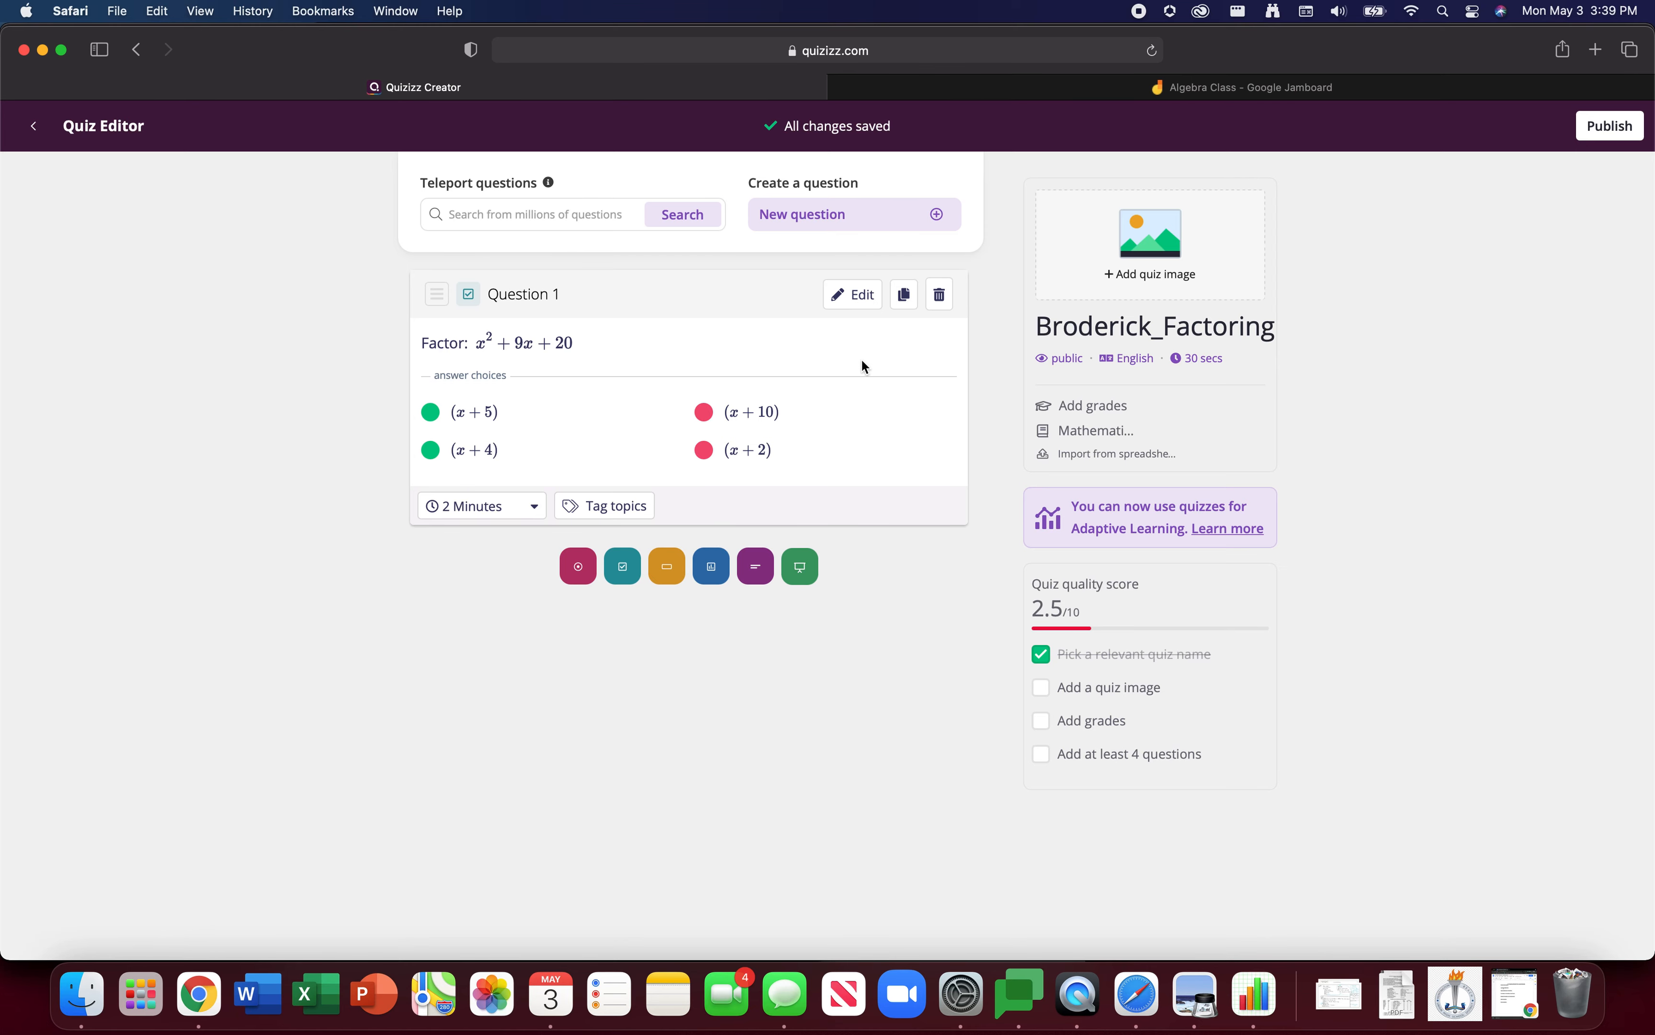
Duplicate question 1 to start question 2 from the copy.
left_click(807, 225)
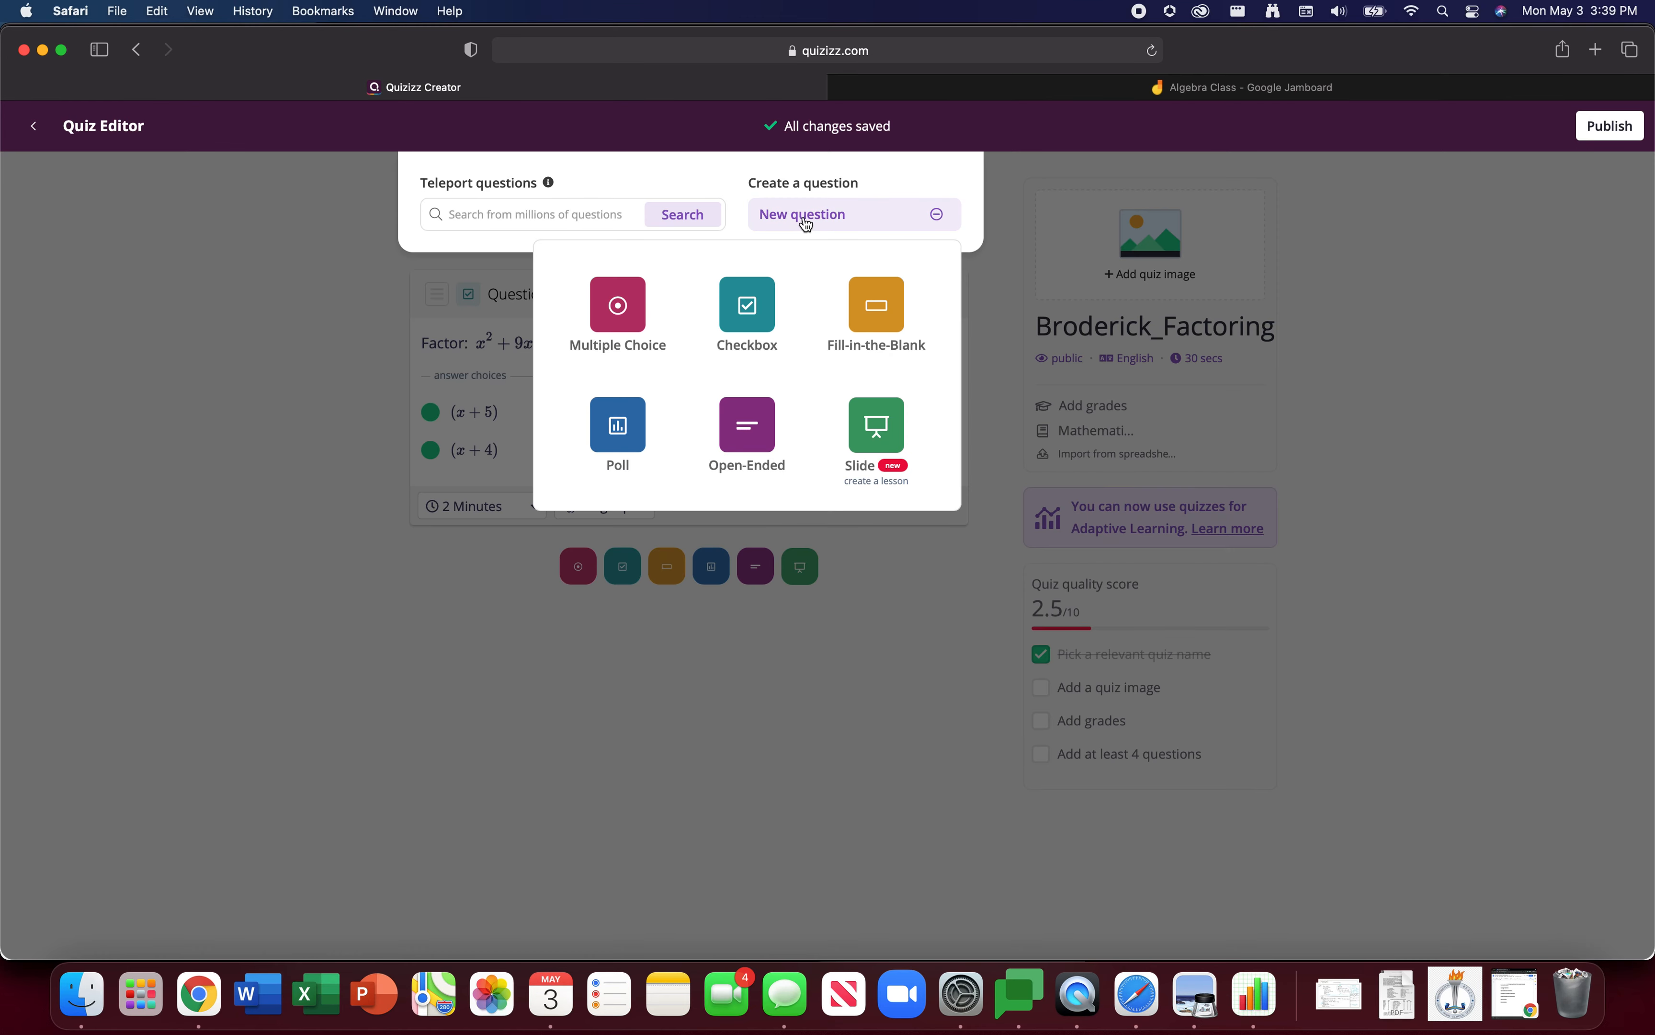
left_click(765, 738)
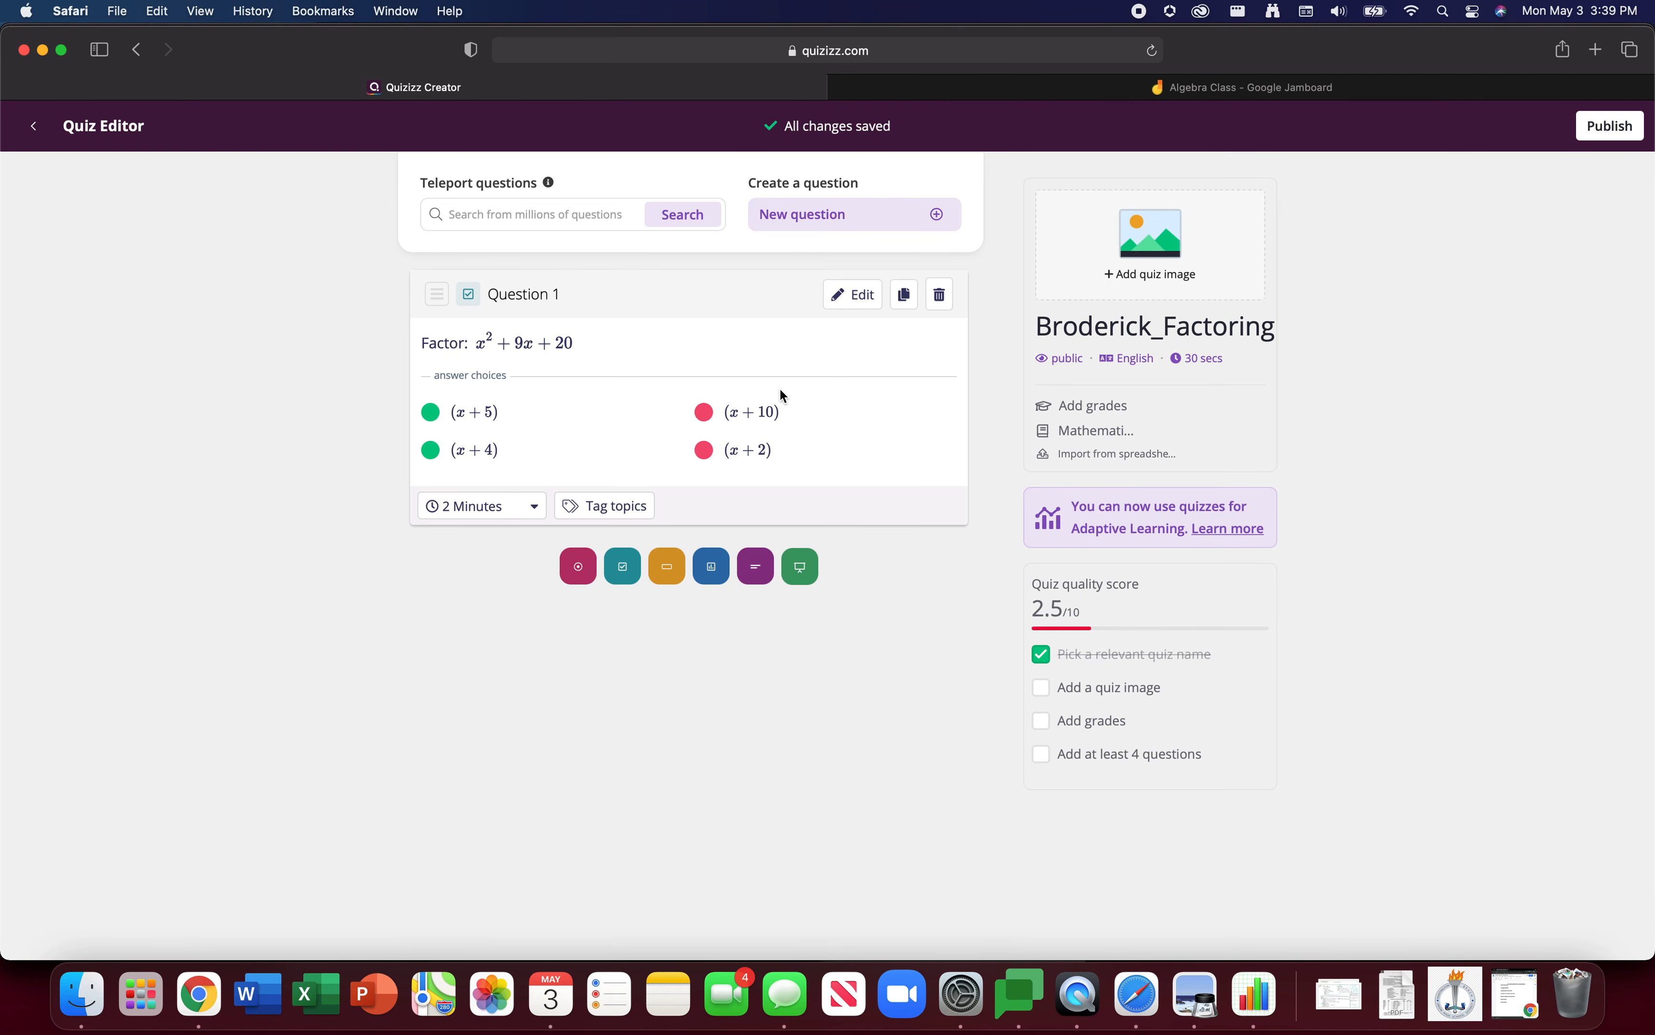
left_click(905, 302)
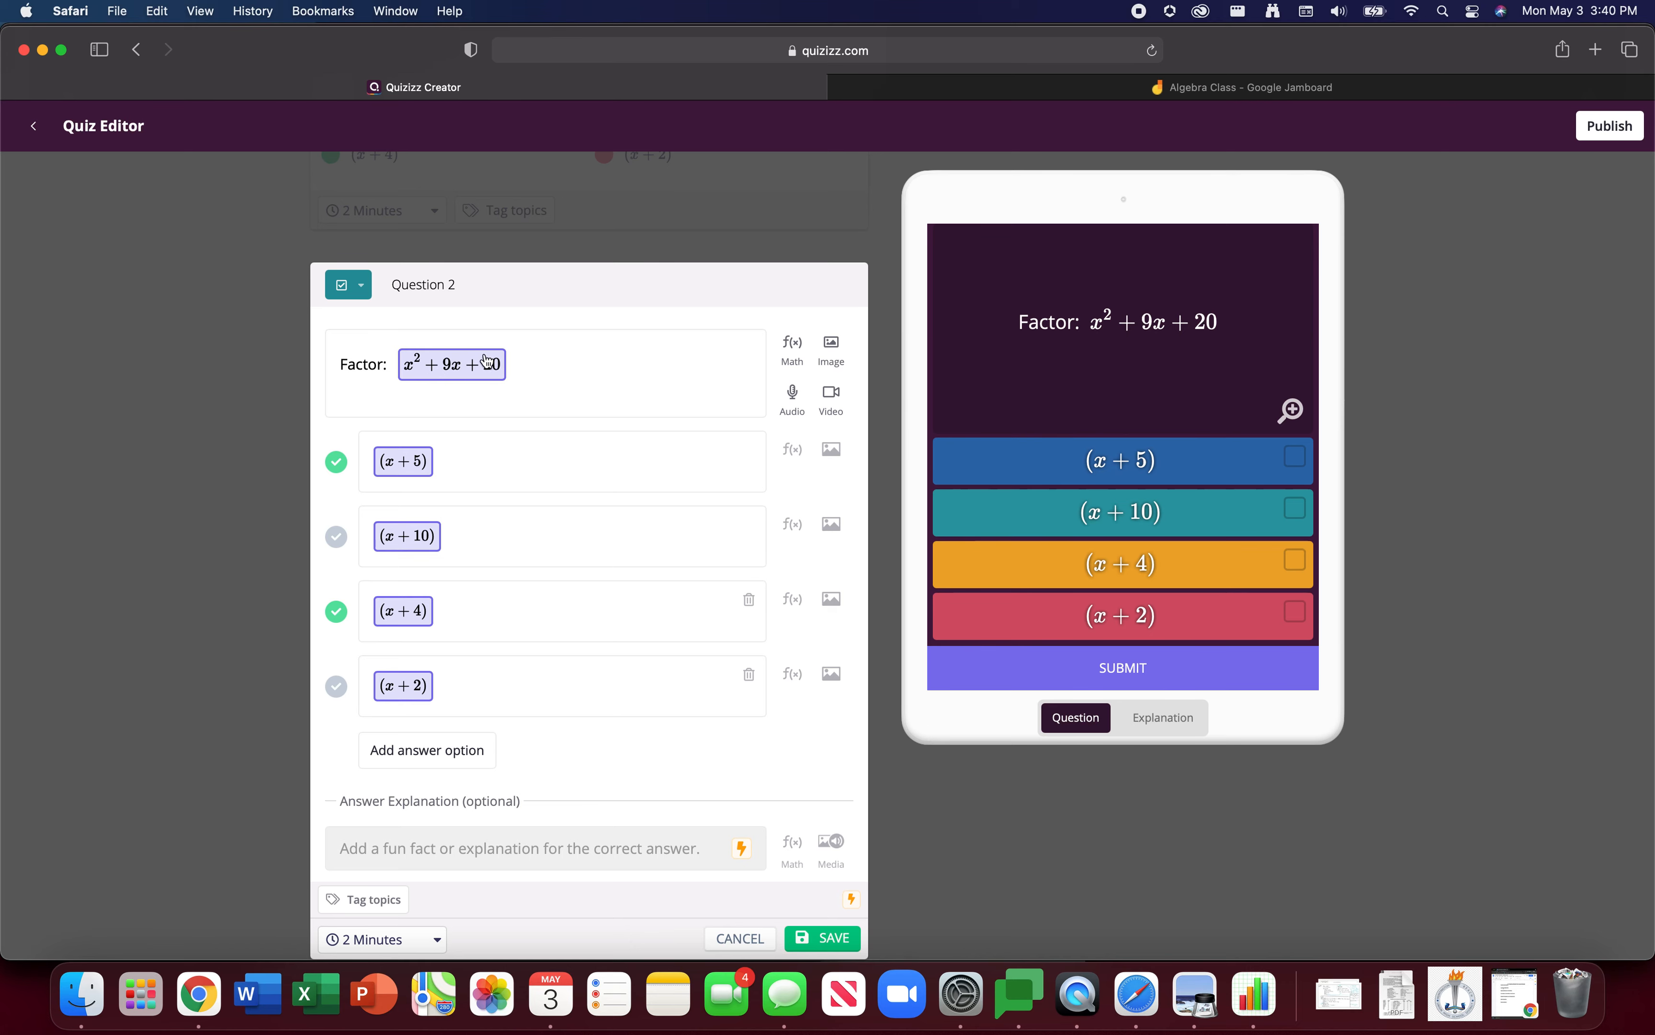
Look up the second factoring problem in the Algebra Class Jamboard and change question 2's equation to x^2 - 3x - 70 in Quizizz.
left_click(1169, 86)
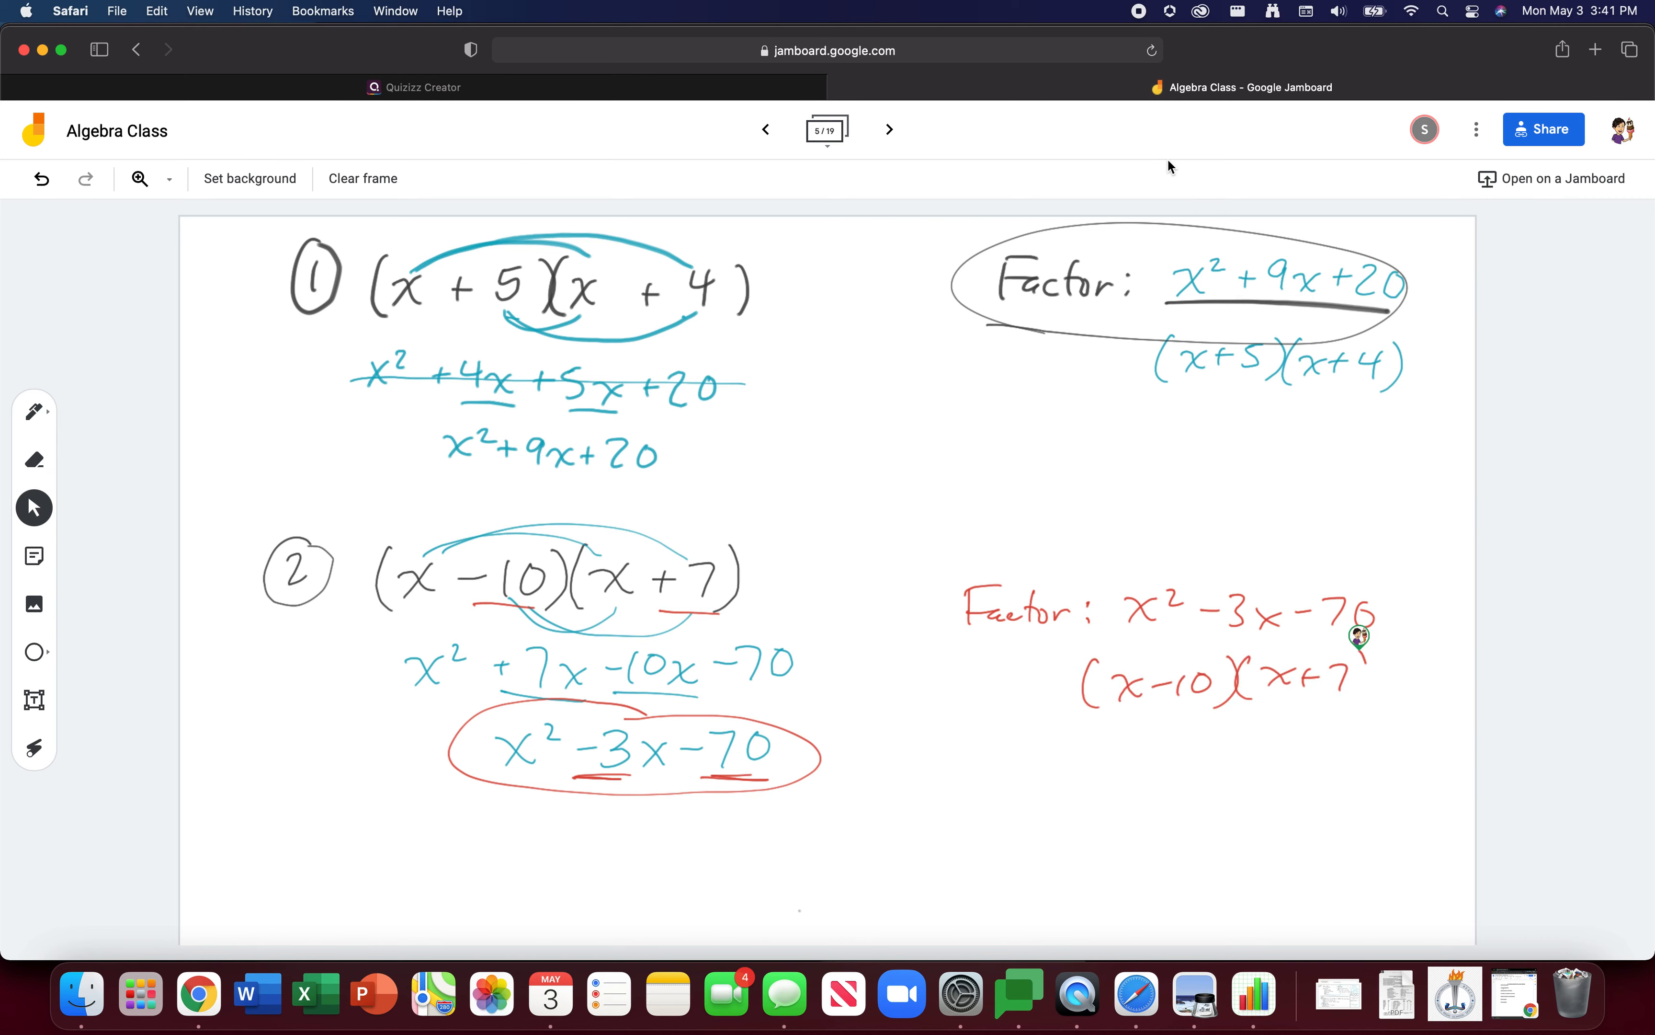
left_click(485, 87)
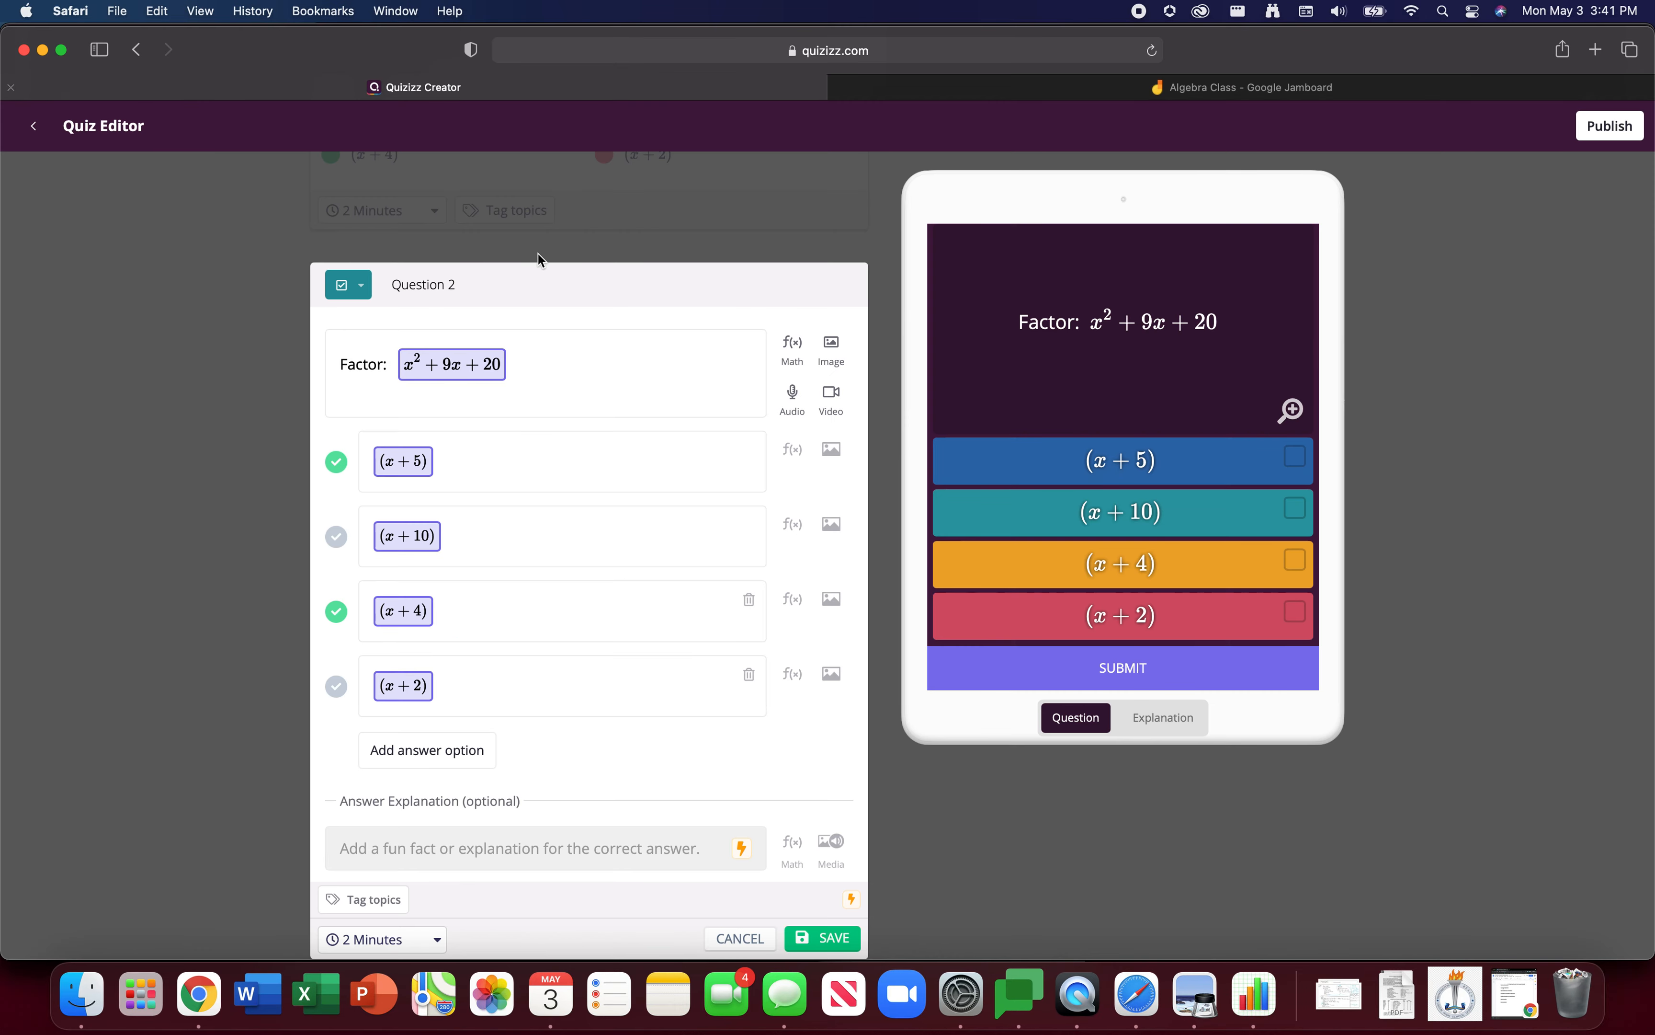
left_click(451, 367)
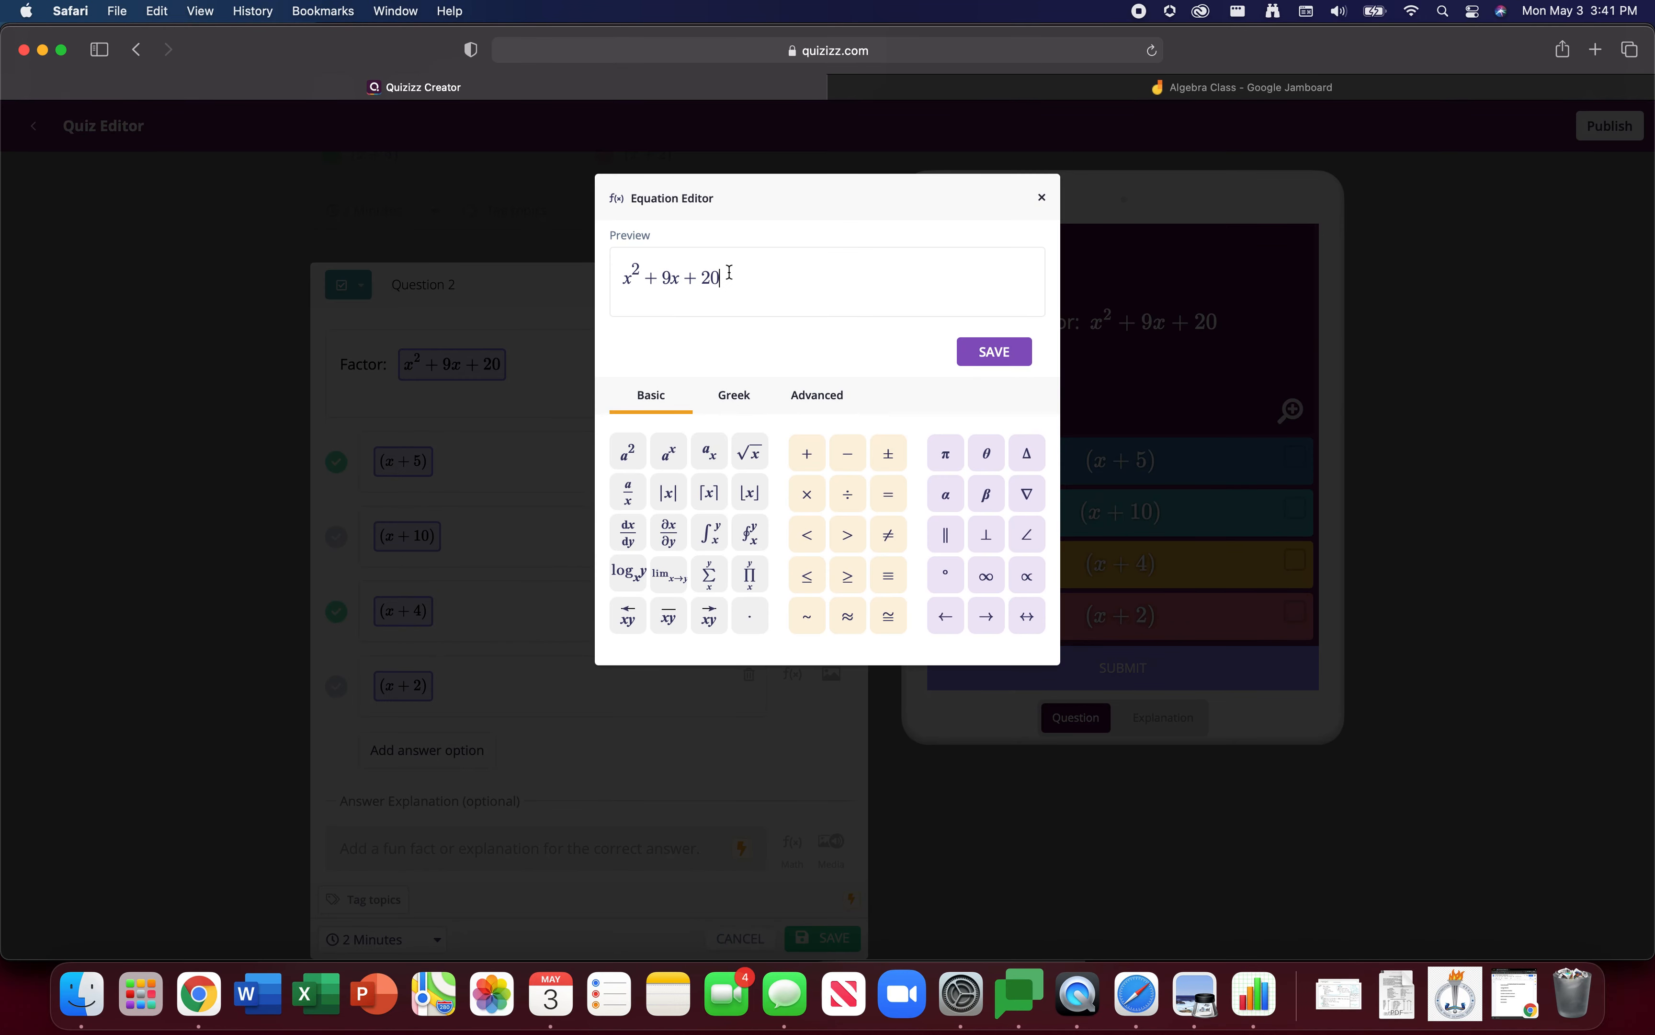
key("BackSpace")
key("BackSpace")
key("BackSpace")
key("BackSpace")
left_click(988, 340)
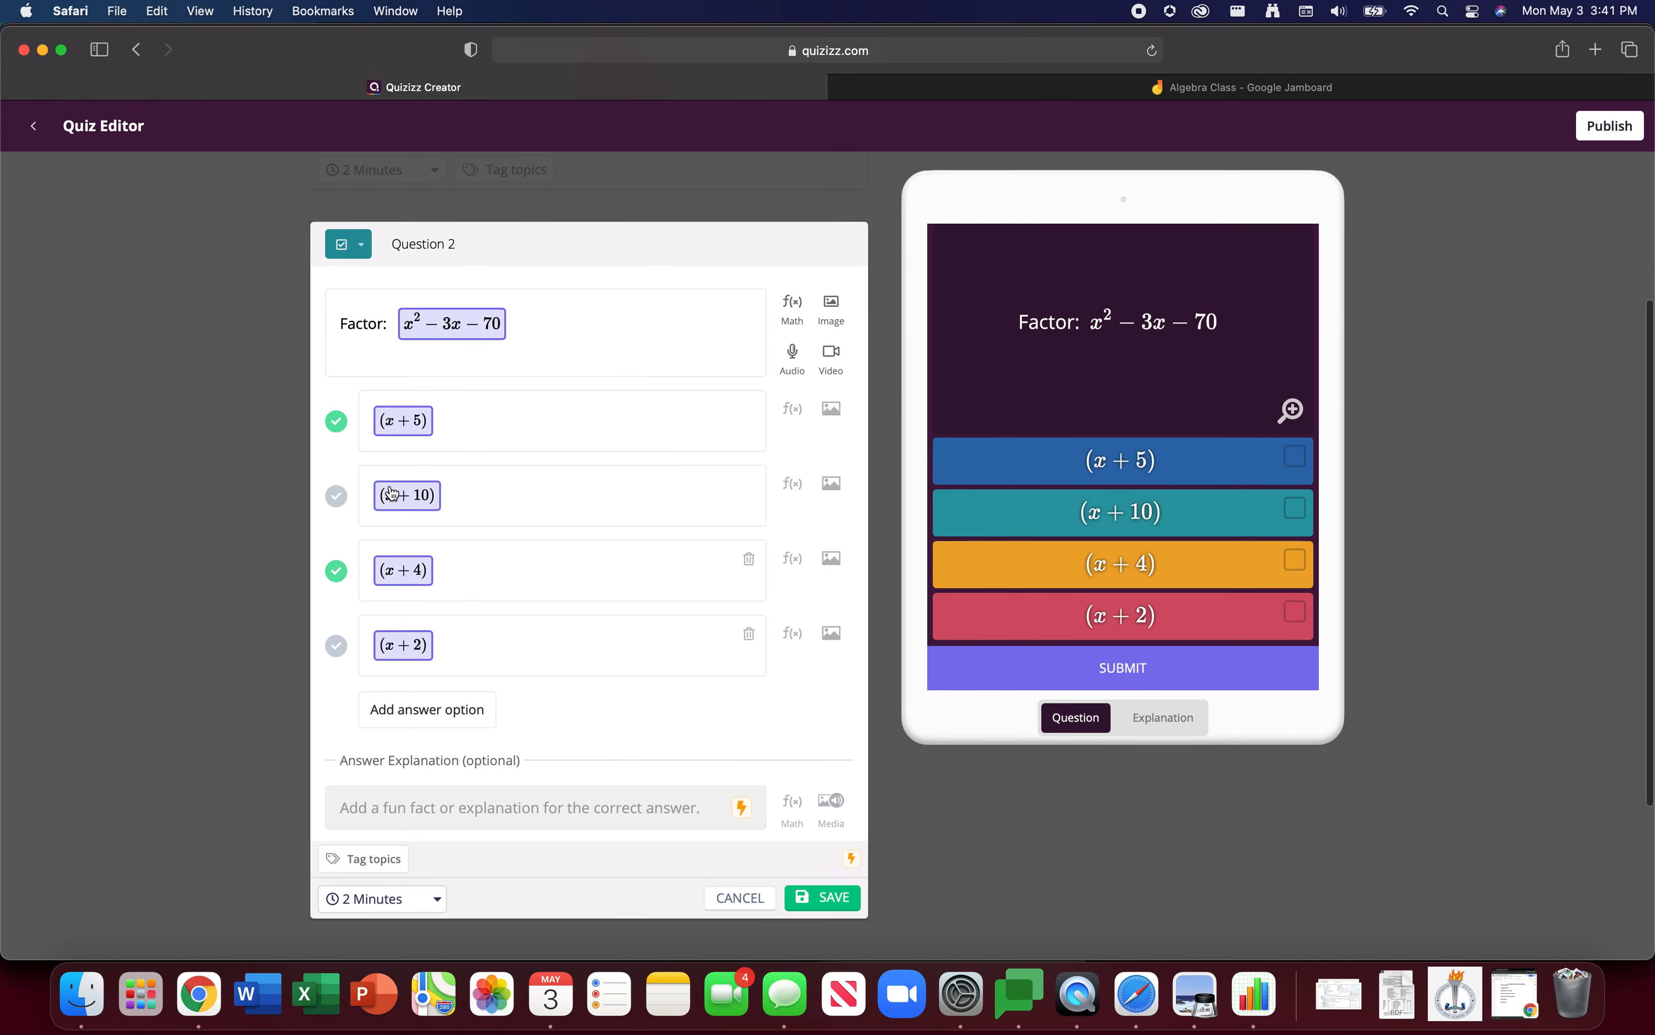
Clear the correct-answer marks from (x+5) and (x+4) in question 2.
left_click(336, 421)
left_click(412, 493)
left_click(1041, 199)
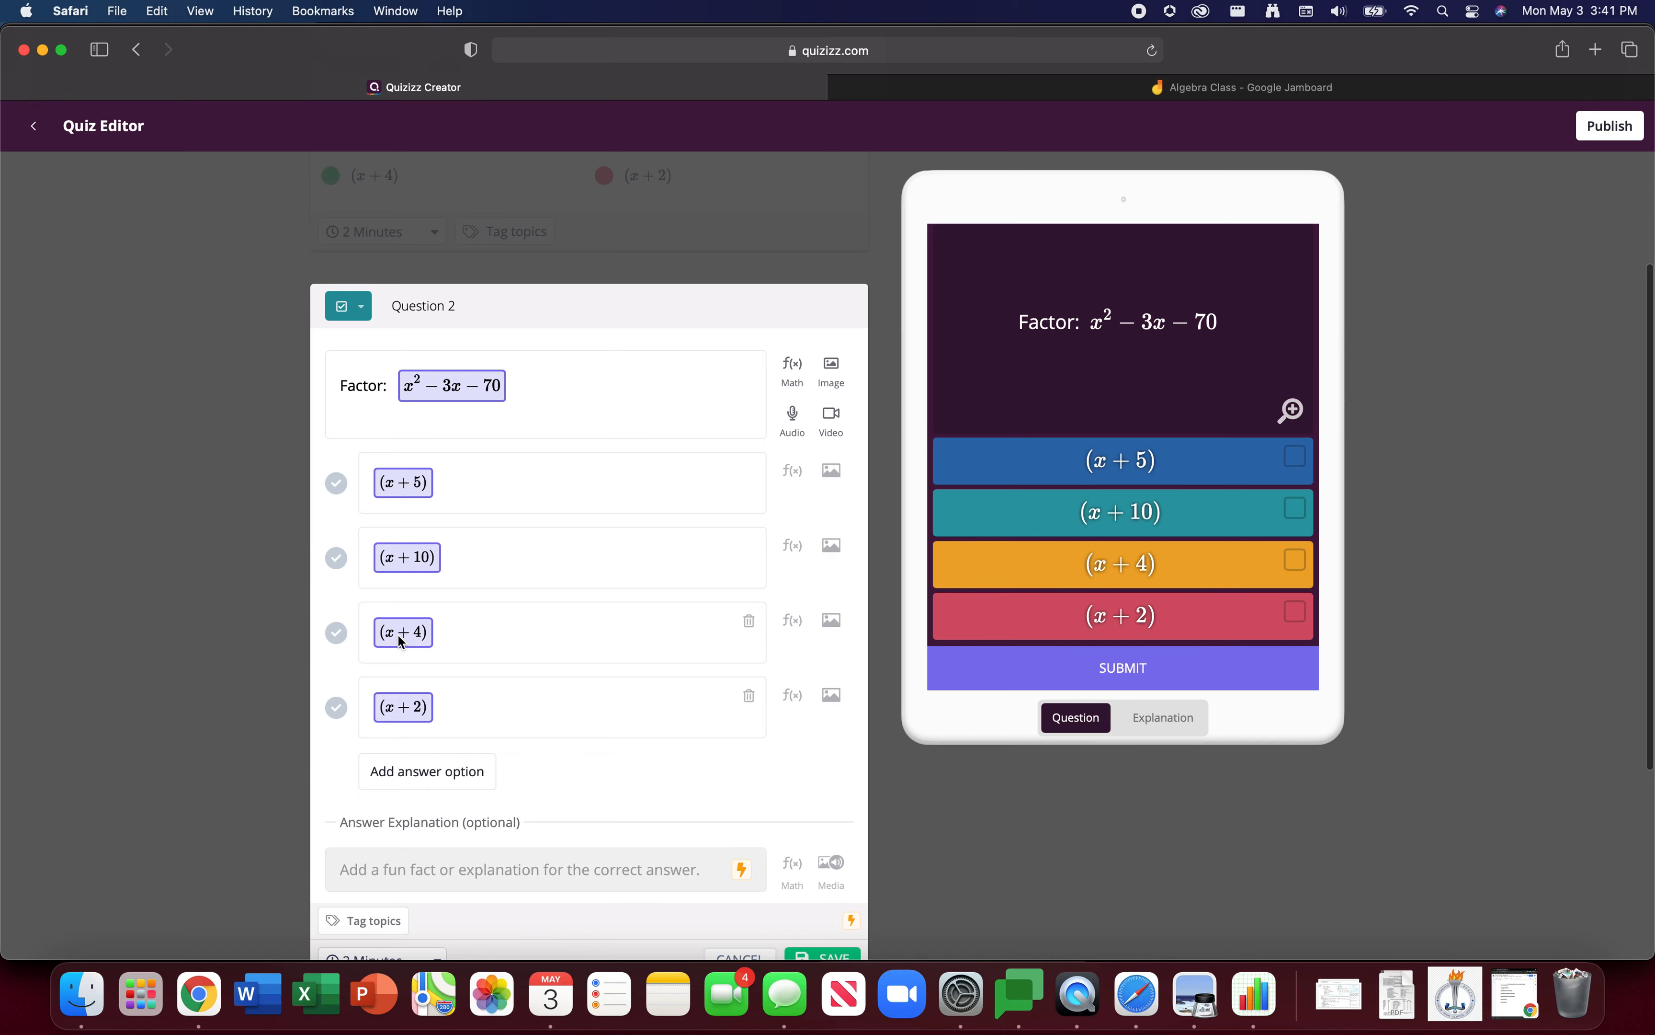
Change the equation in answer option 3 of question 2 to (x-10).
left_click(401, 637)
key("BackSpace")
key("BackSpace")
key("BackSpace")
key("BackSpace")
key("BackSpace")
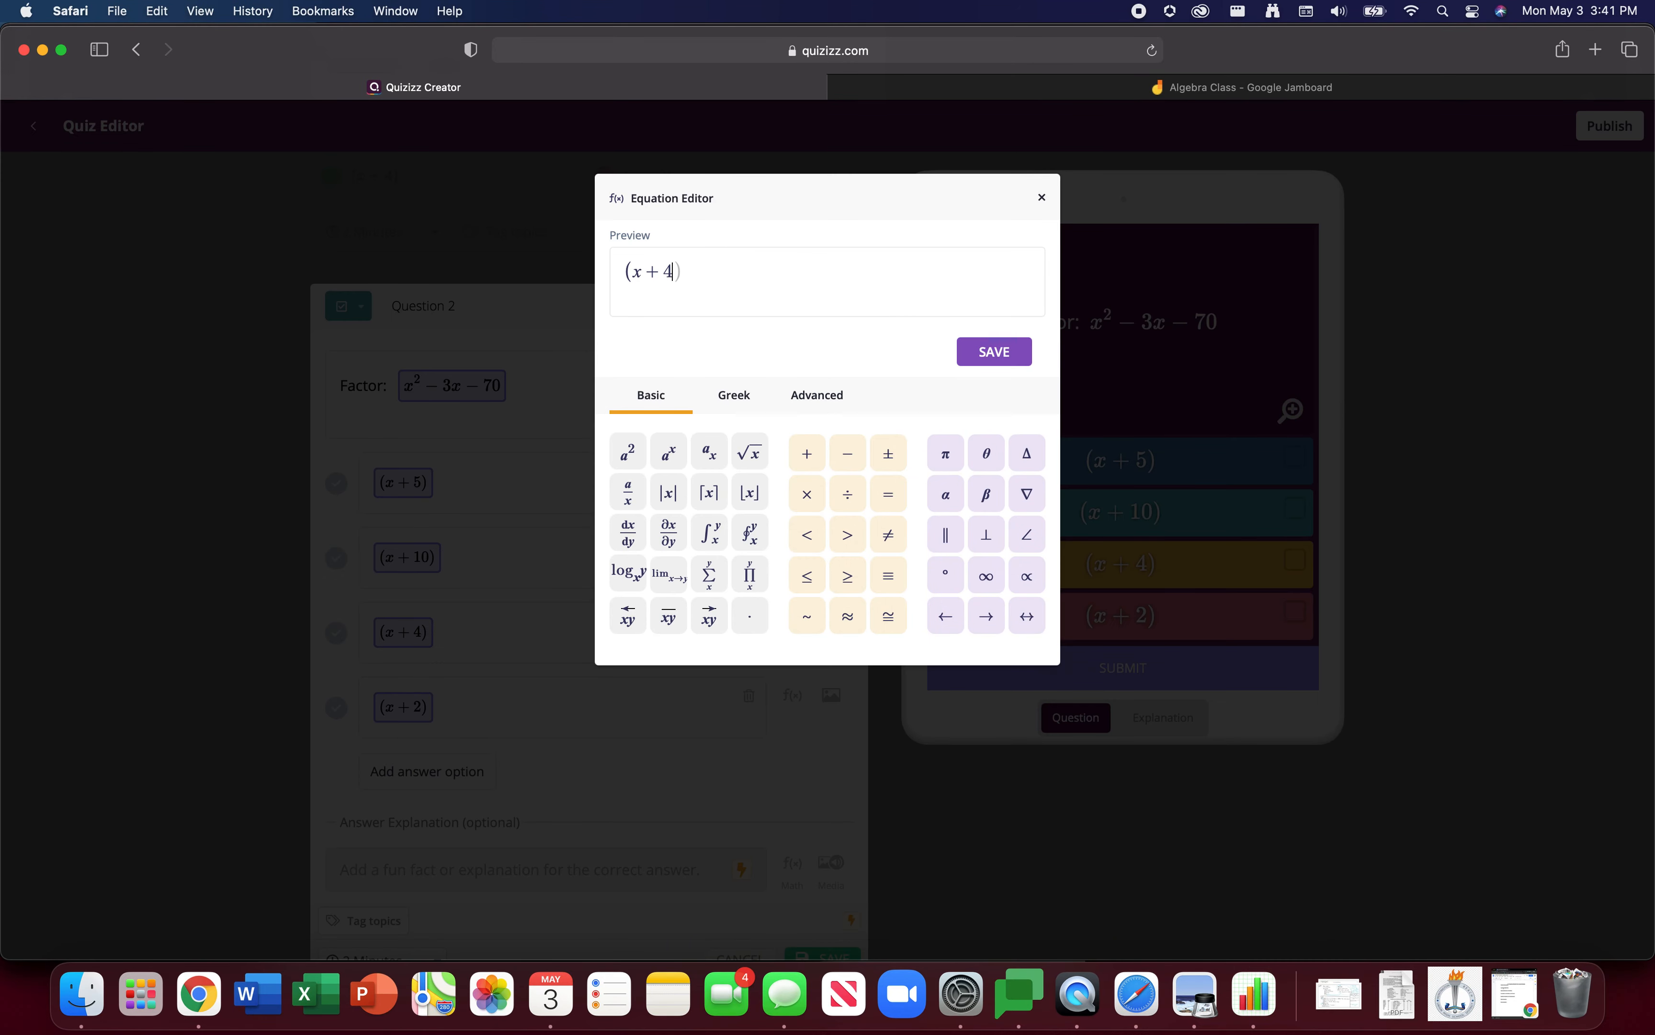
type("(x-10)")
left_click(990, 360)
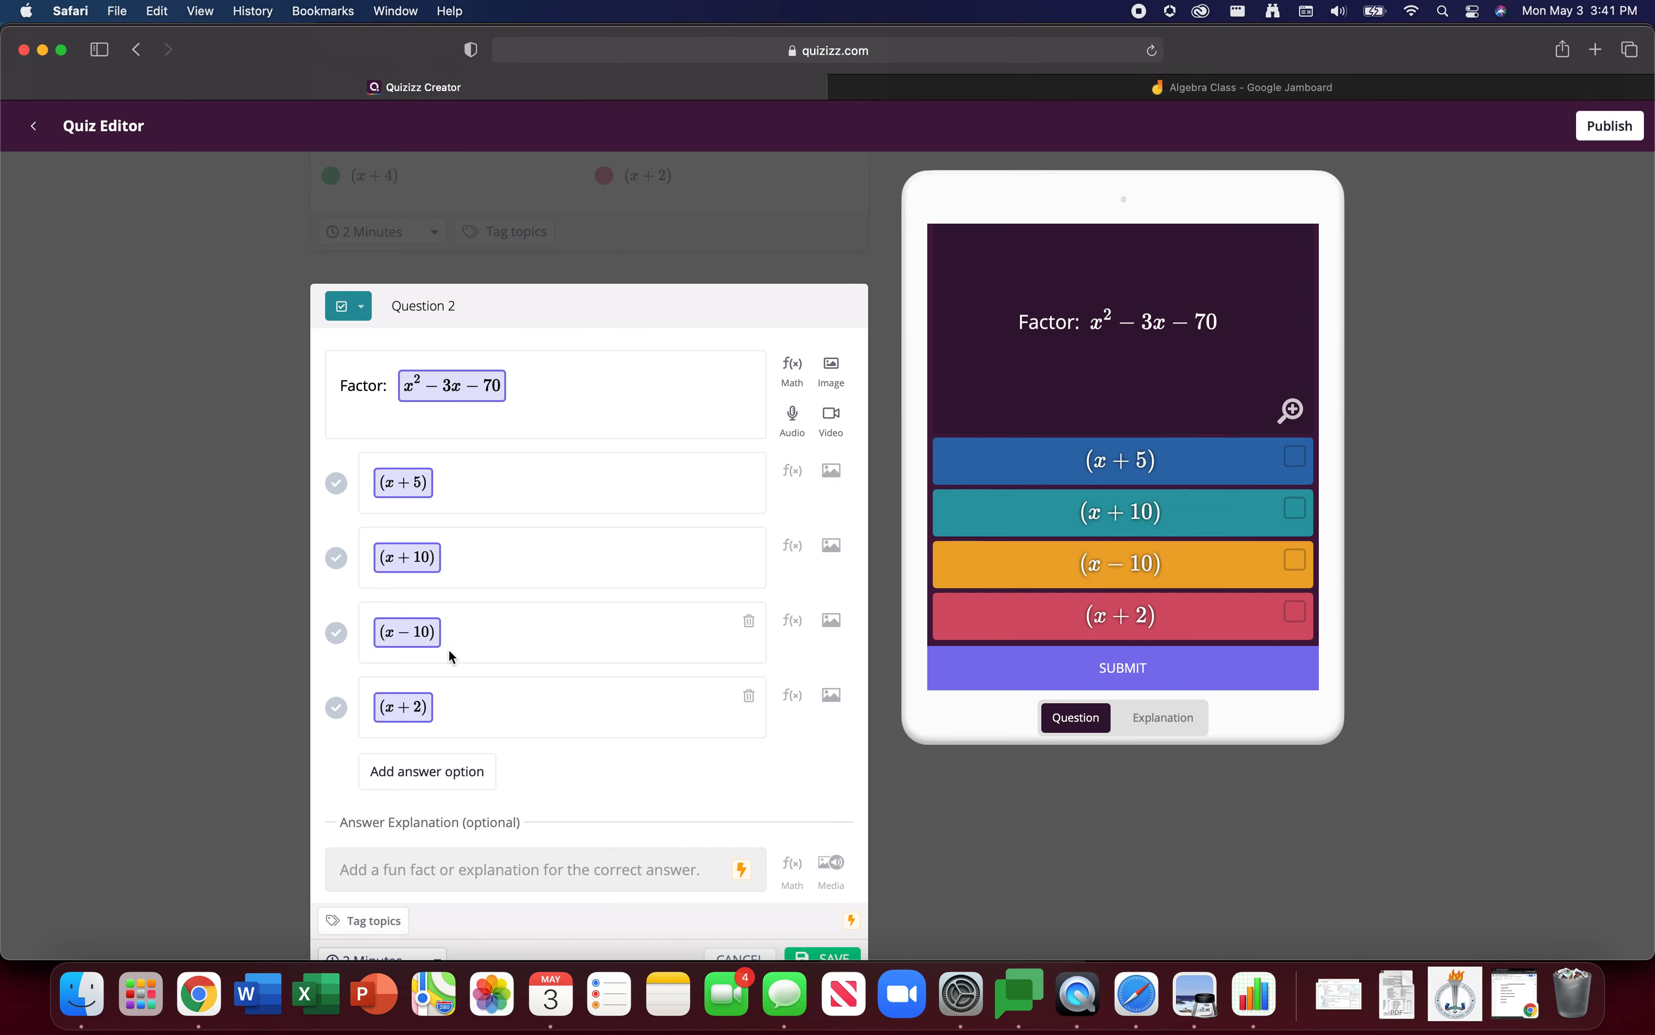
Change the equation in answer option 4 of question 2 to (x+7).
left_click(417, 804)
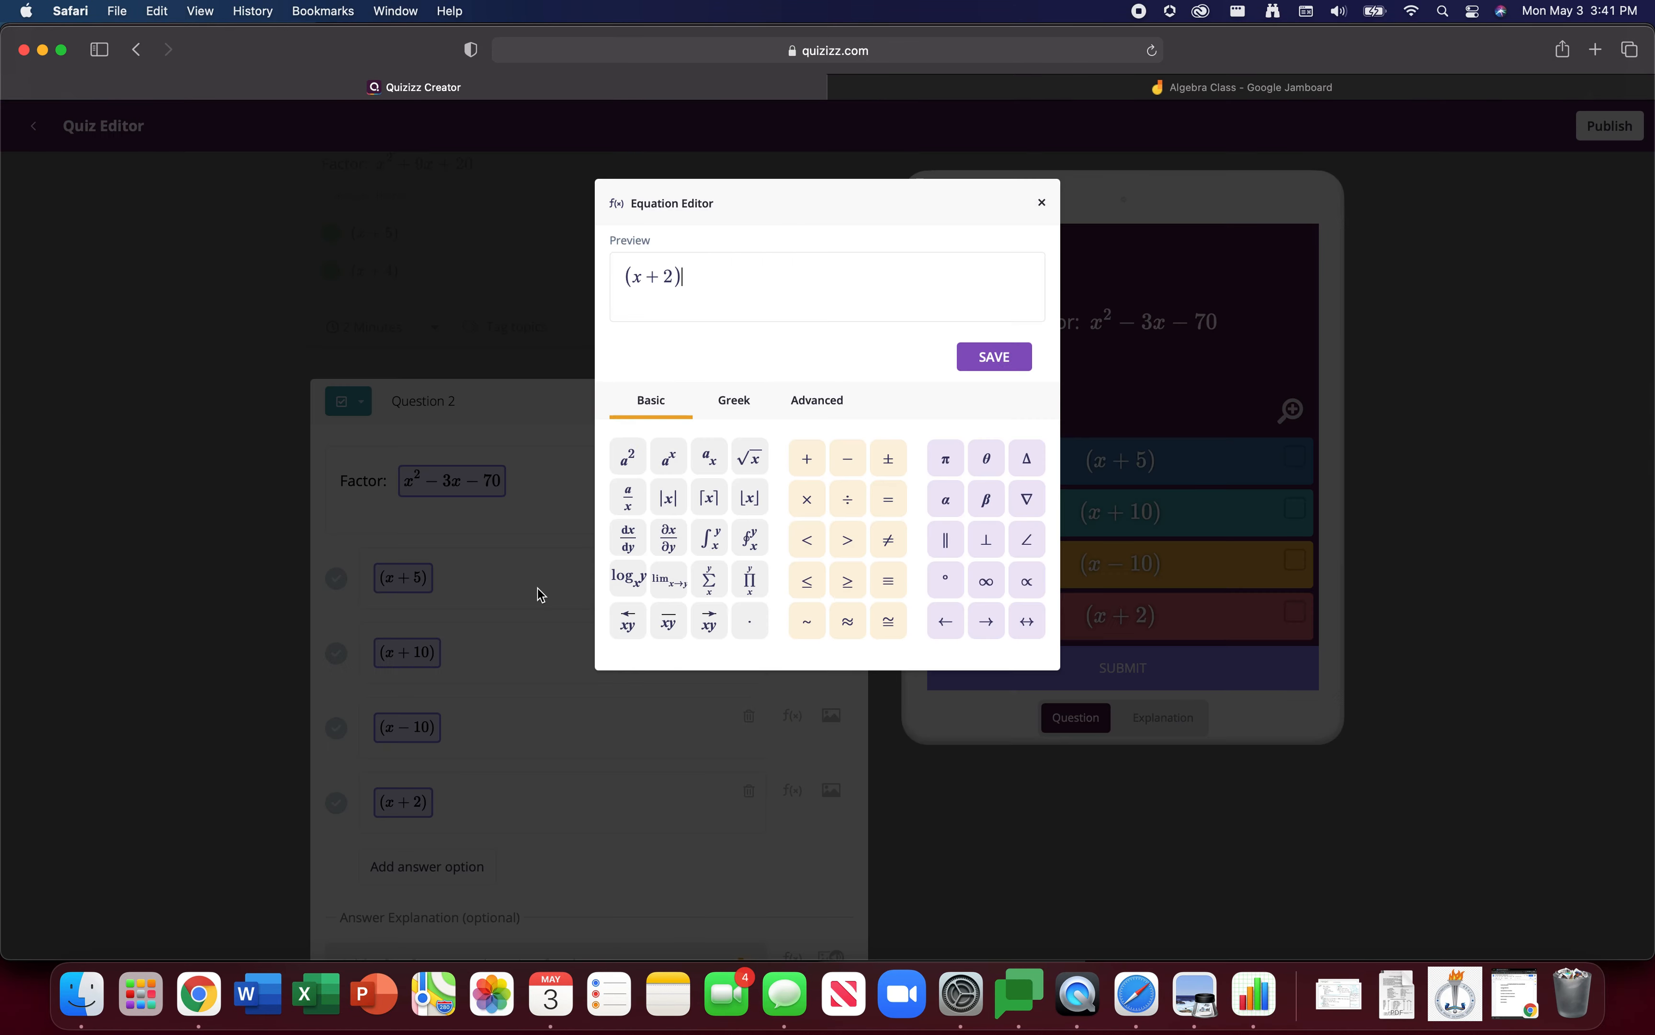
key("BackSpace")
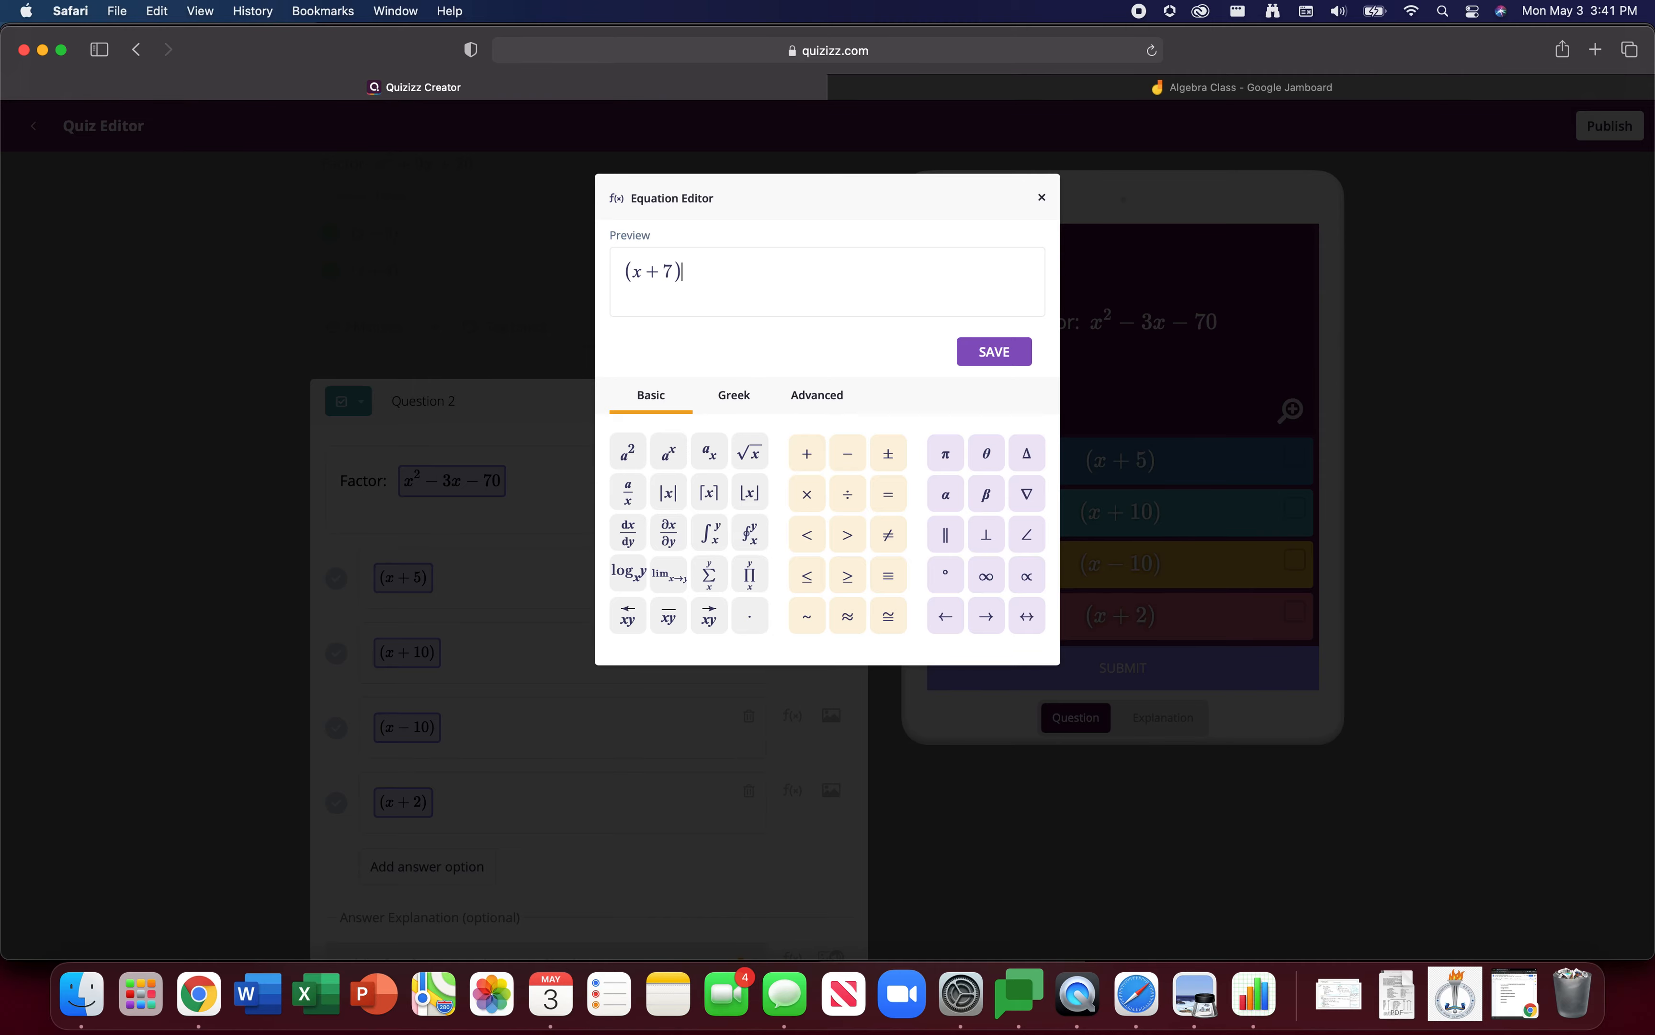
left_click(994, 351)
scroll(636, 810, "down", 5)
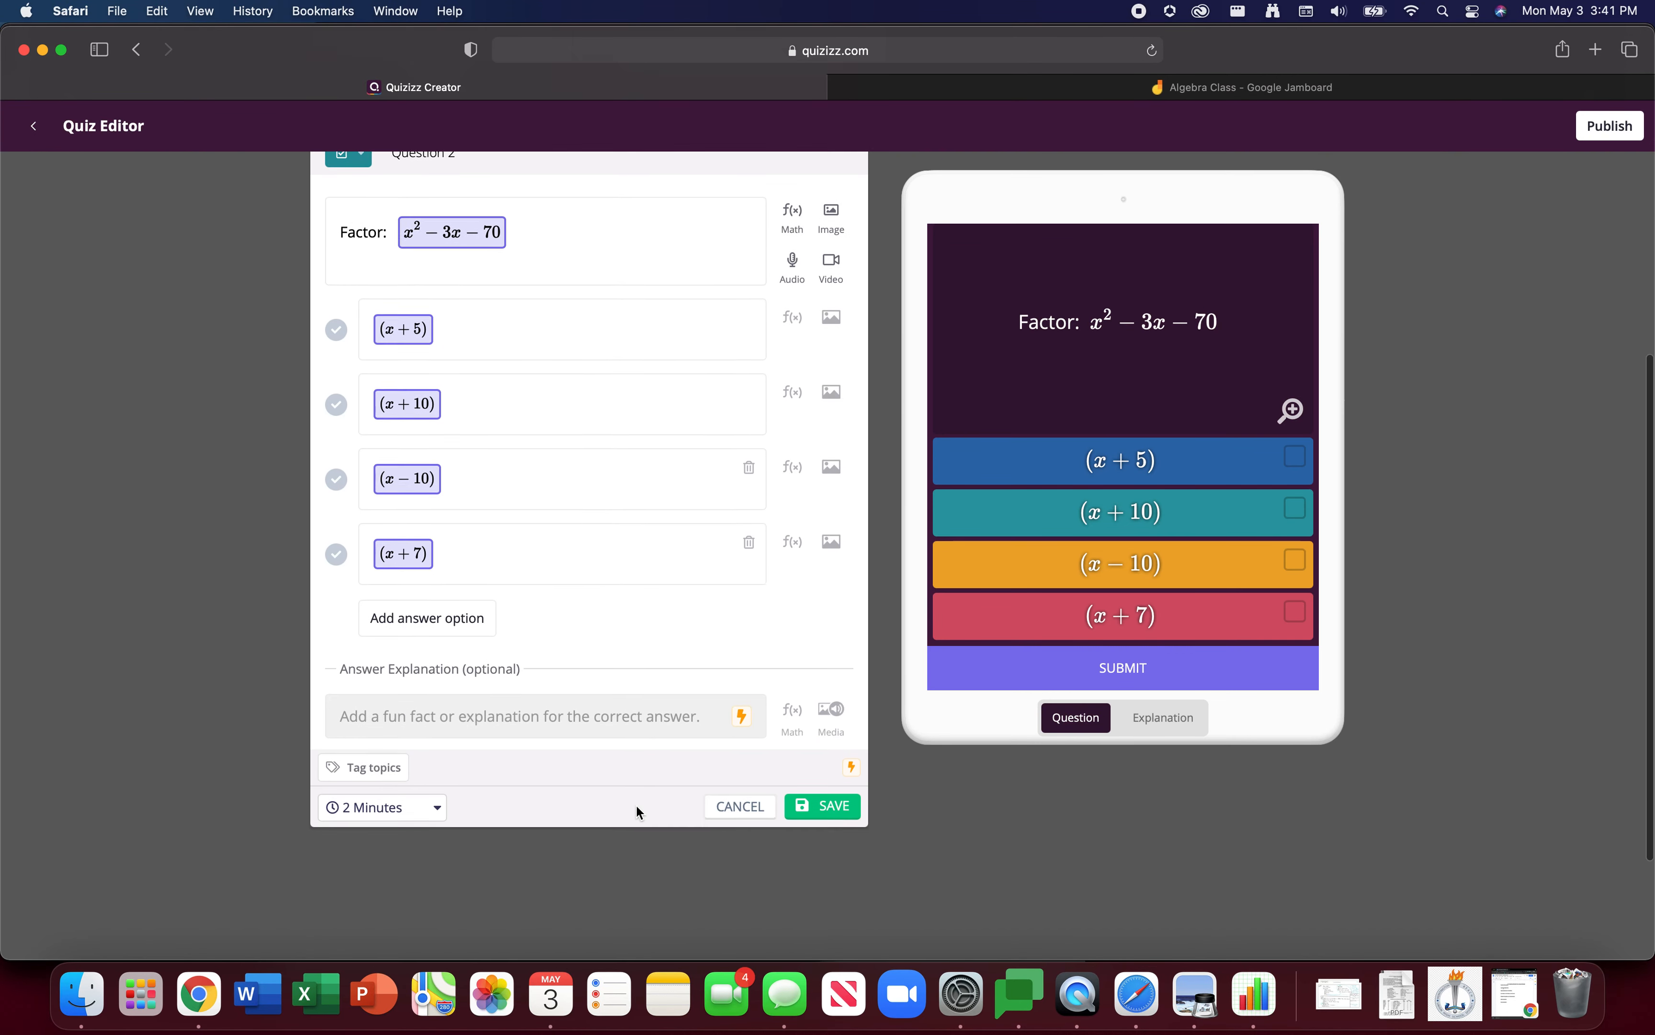
Mark (x-10) and (x+7) as the correct answers in question 2.
scroll(636, 812, "down", 1)
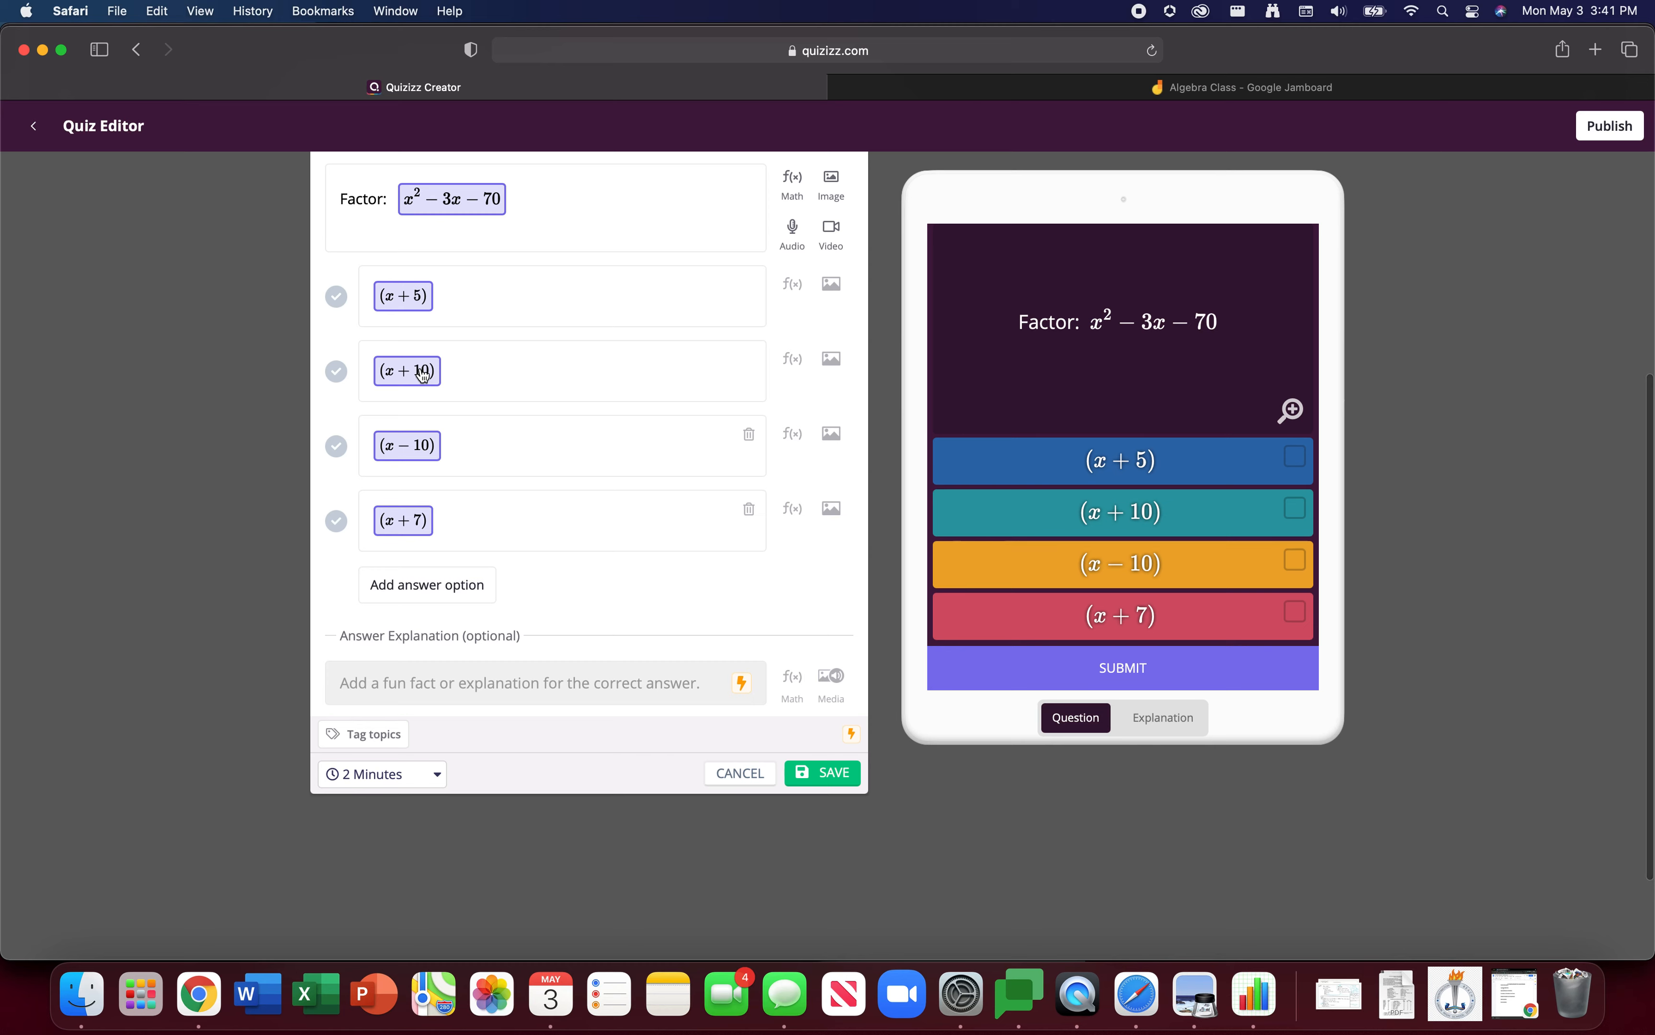
left_click(335, 446)
left_click(336, 521)
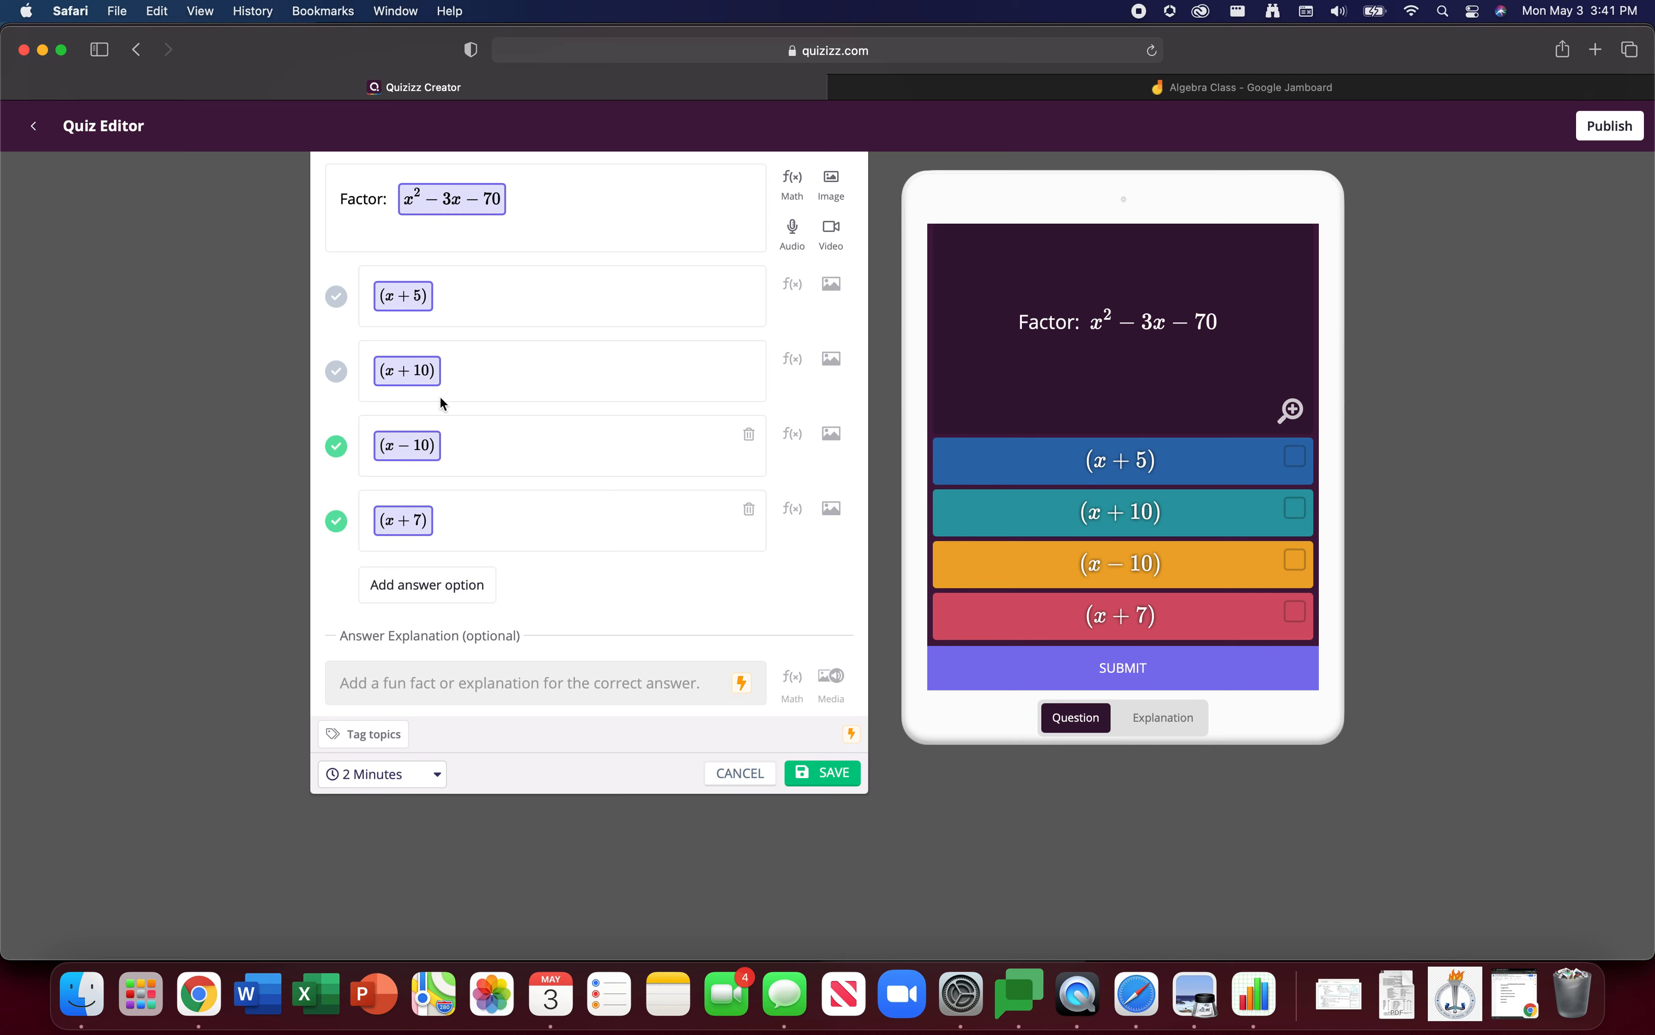
Change the equation in answer option 1 of question 2 to (x-7) and save the question.
left_click(401, 309)
left_click(665, 271)
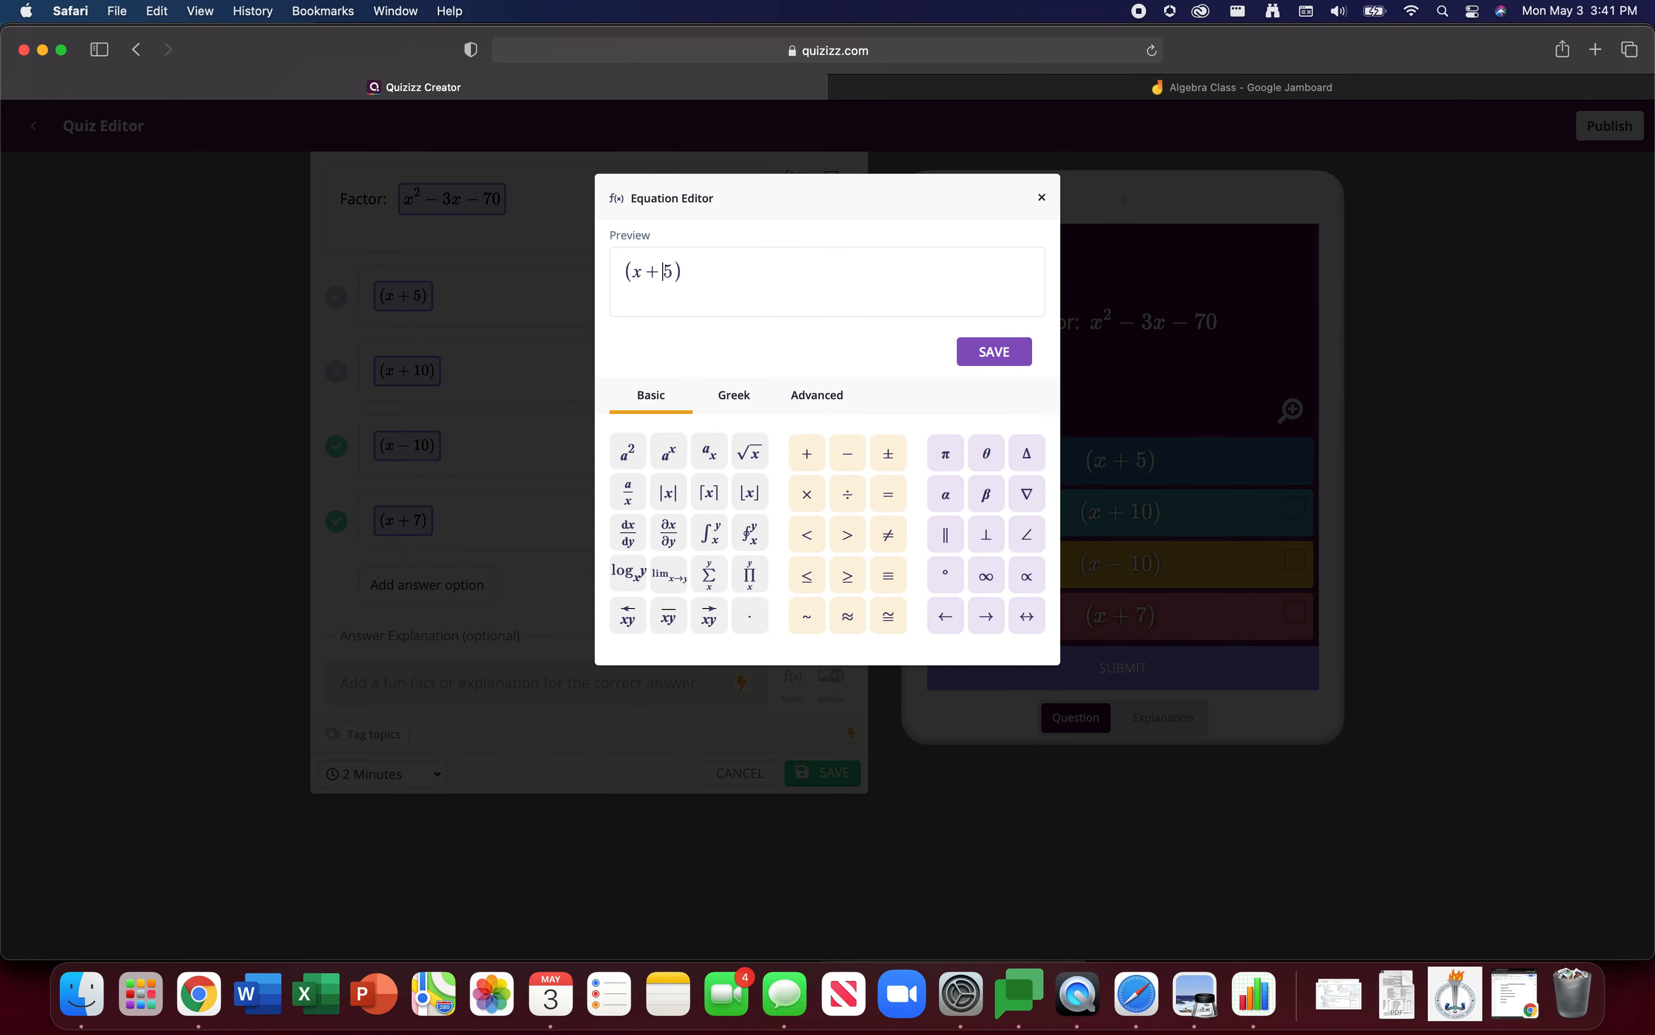
key("BackSpace")
type("-7")
left_click(994, 351)
scroll(606, 766, "down", 6)
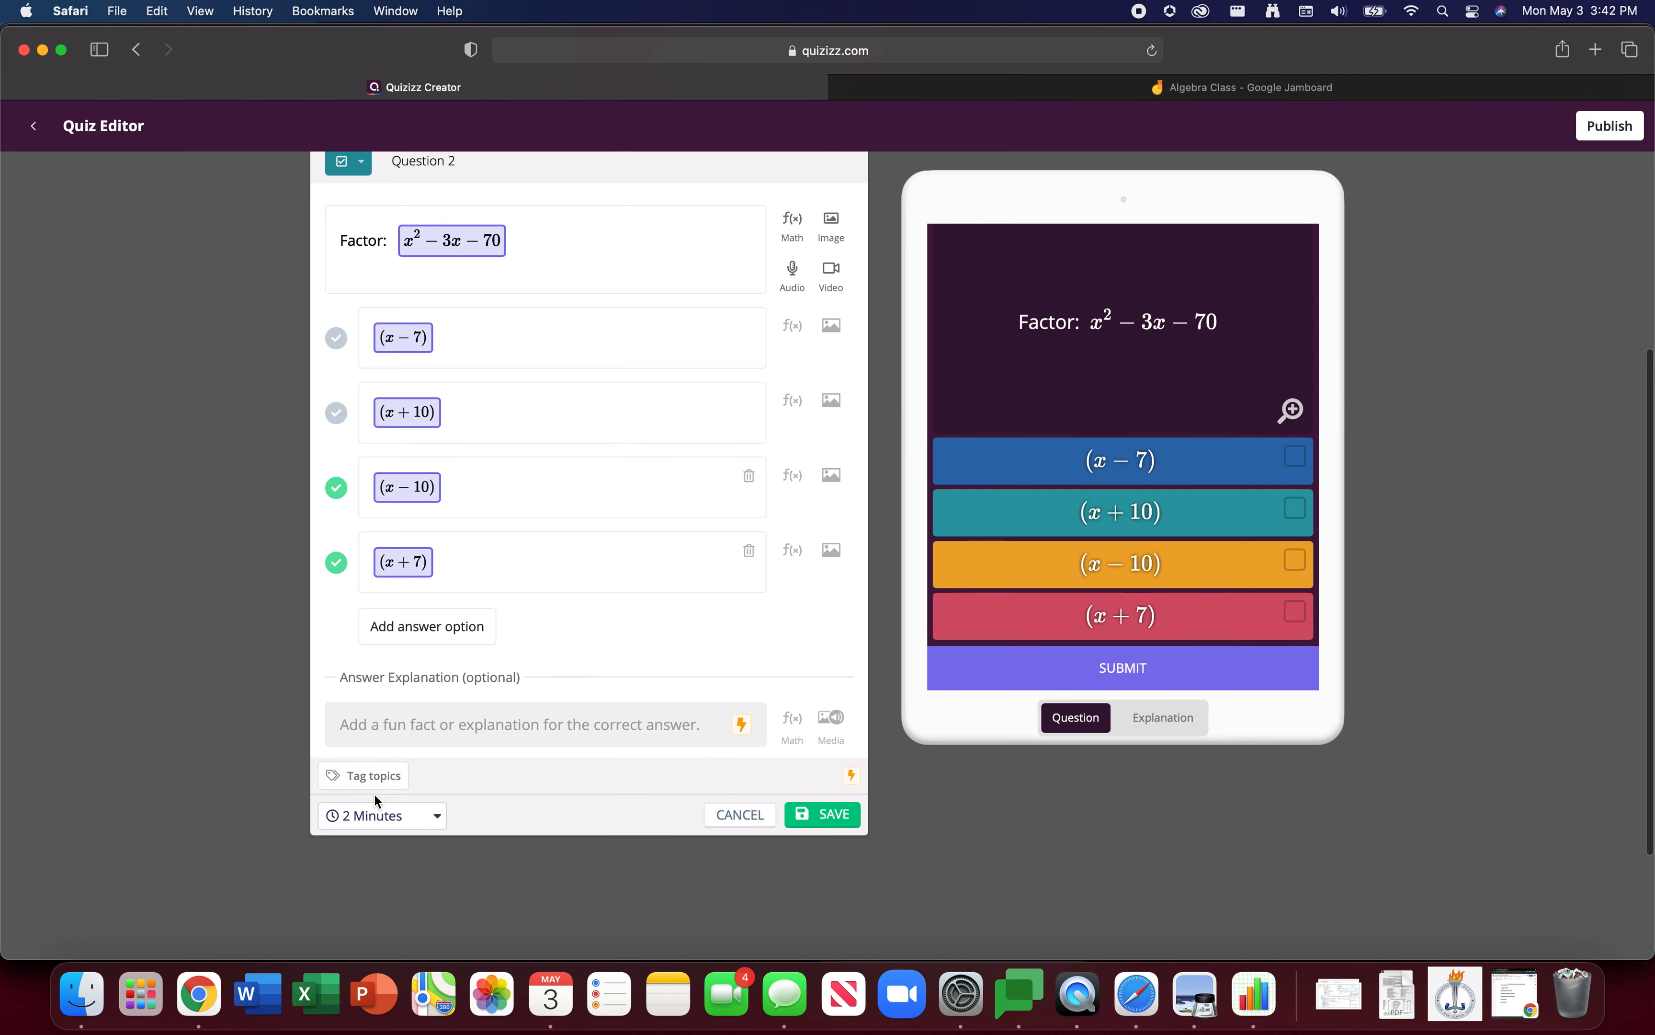
left_click(824, 814)
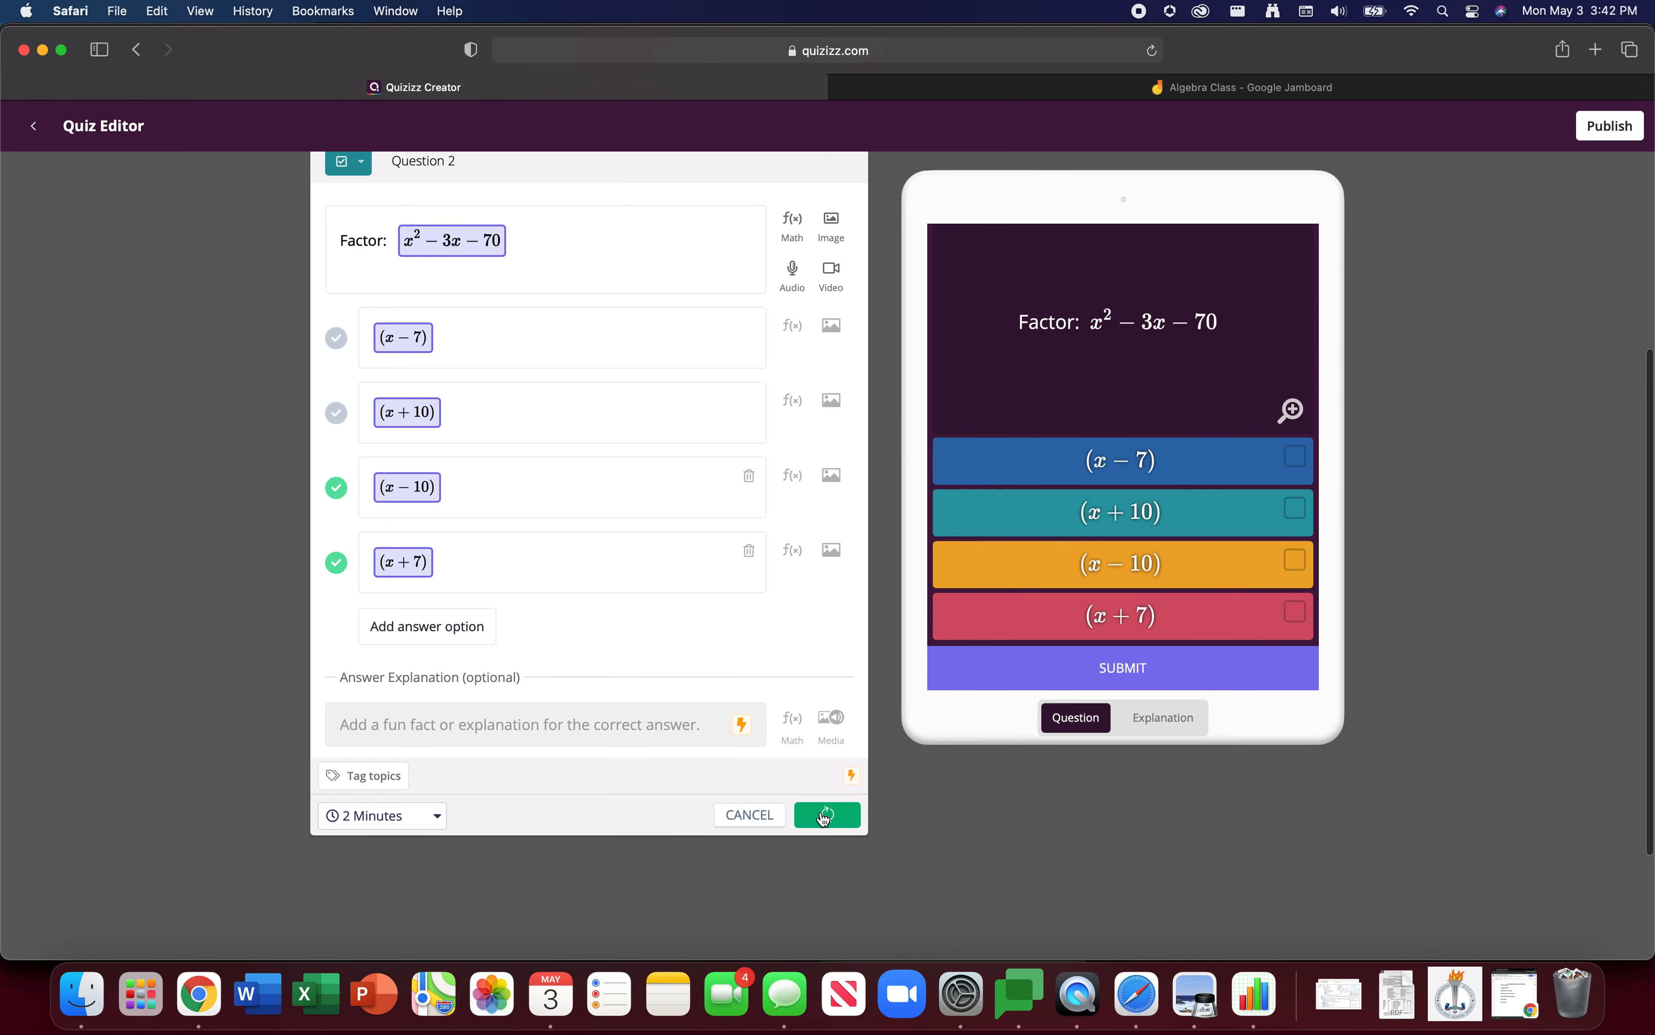
scroll(820, 652, "up", 3)
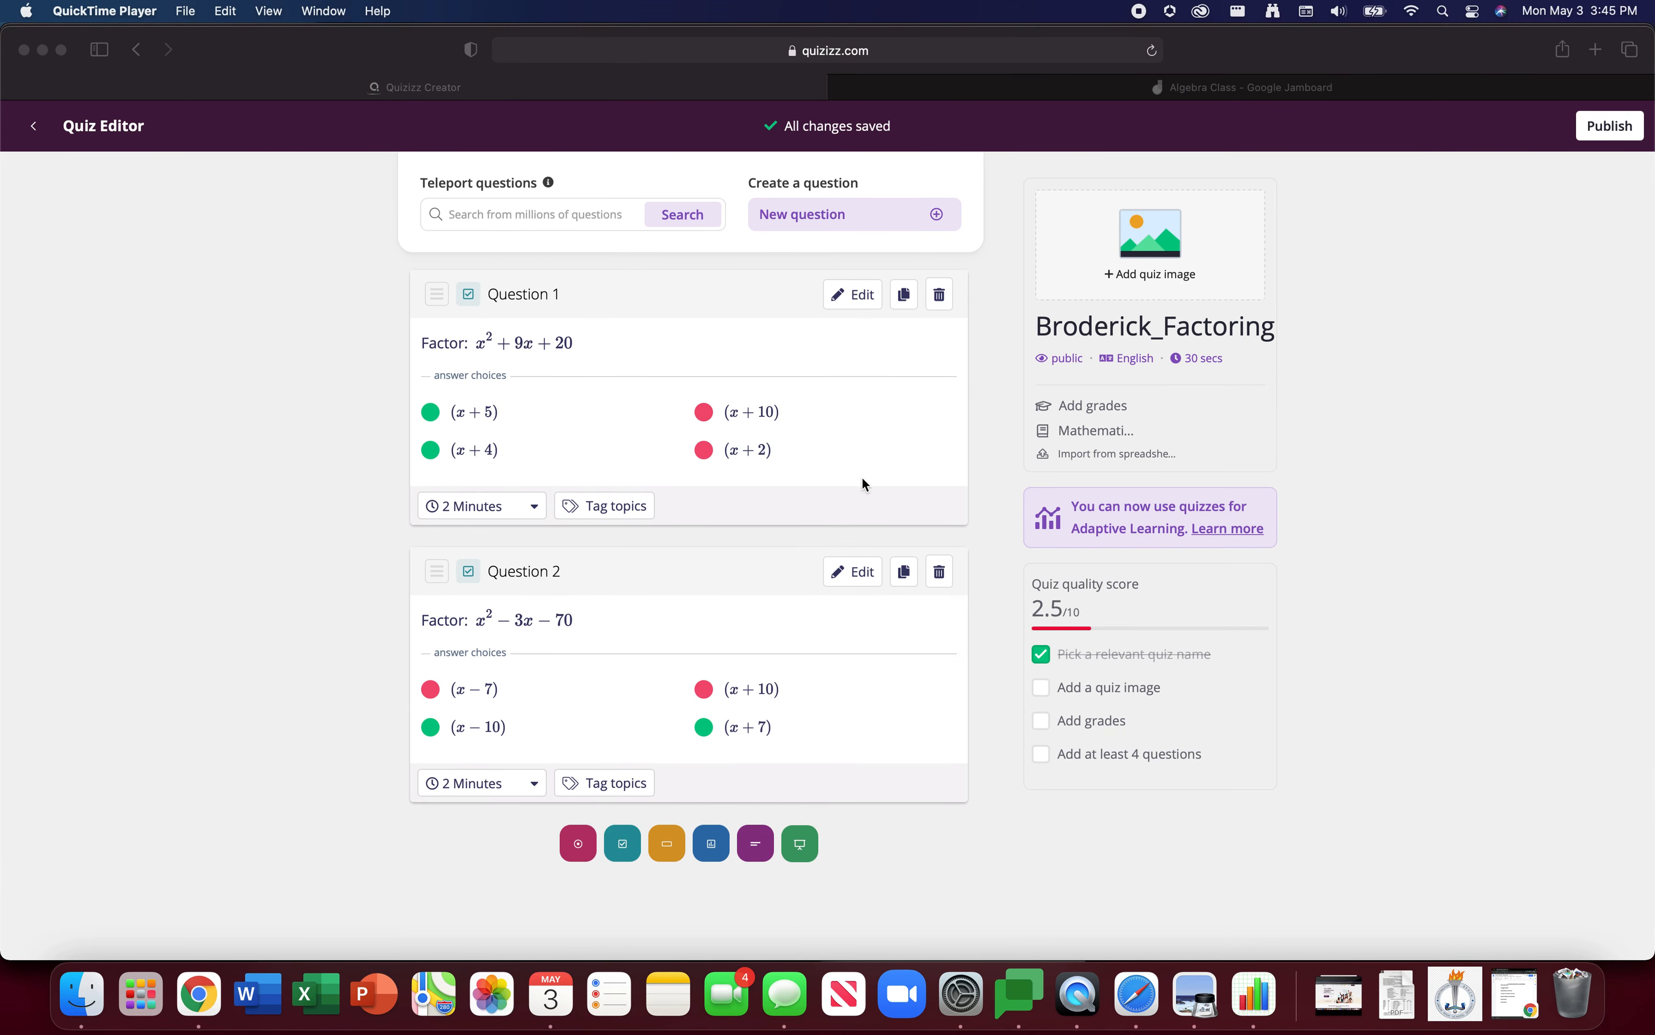
Look up the third factoring problem in the Algebra Class Jamboard, then duplicate question 2 in Quizizz.
left_click(1096, 93)
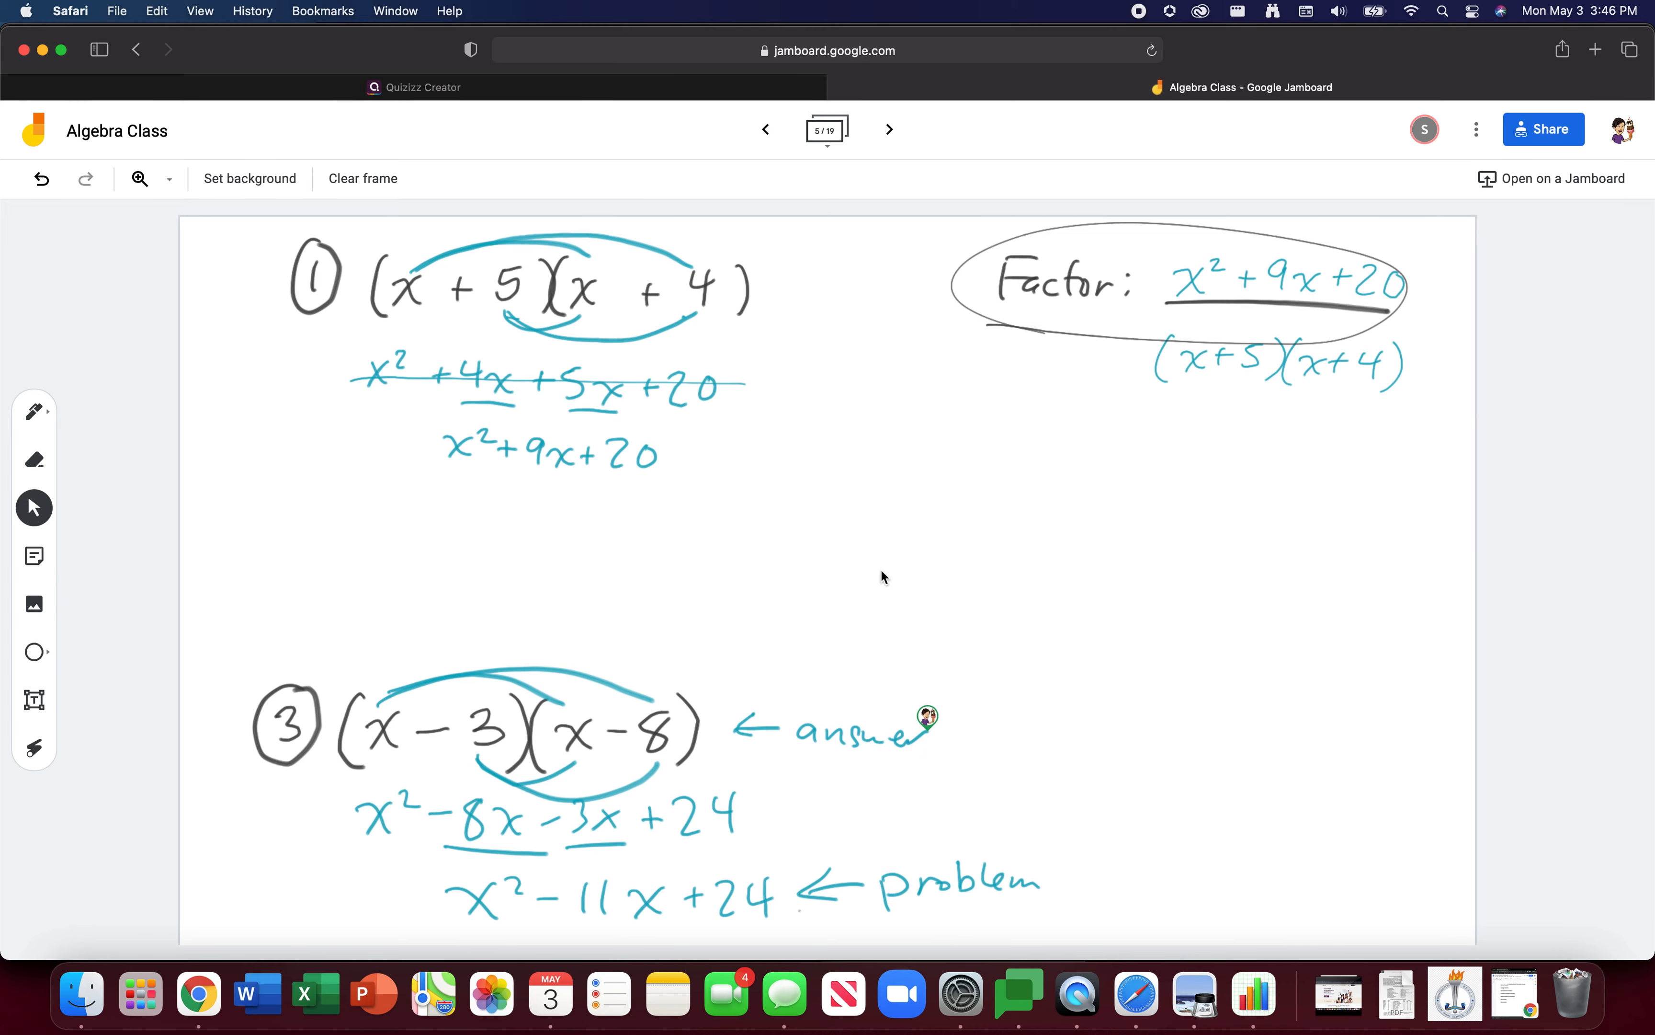
left_click(652, 91)
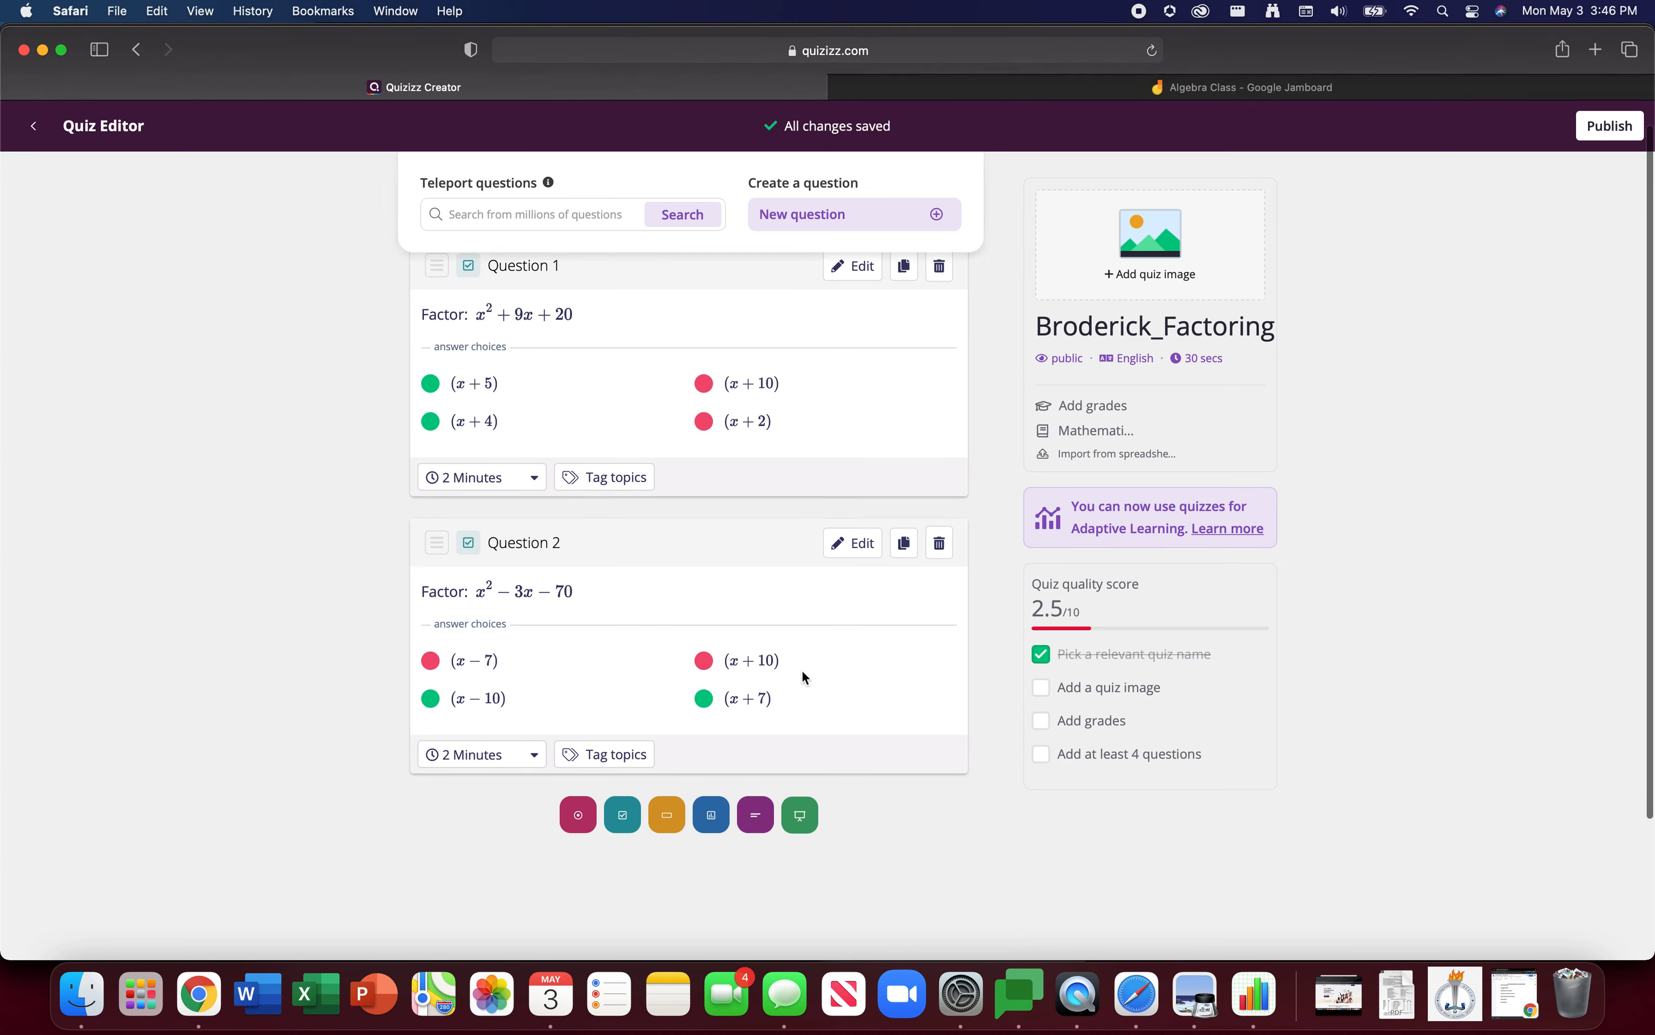
scroll(805, 676, "down", 2)
left_click(908, 503)
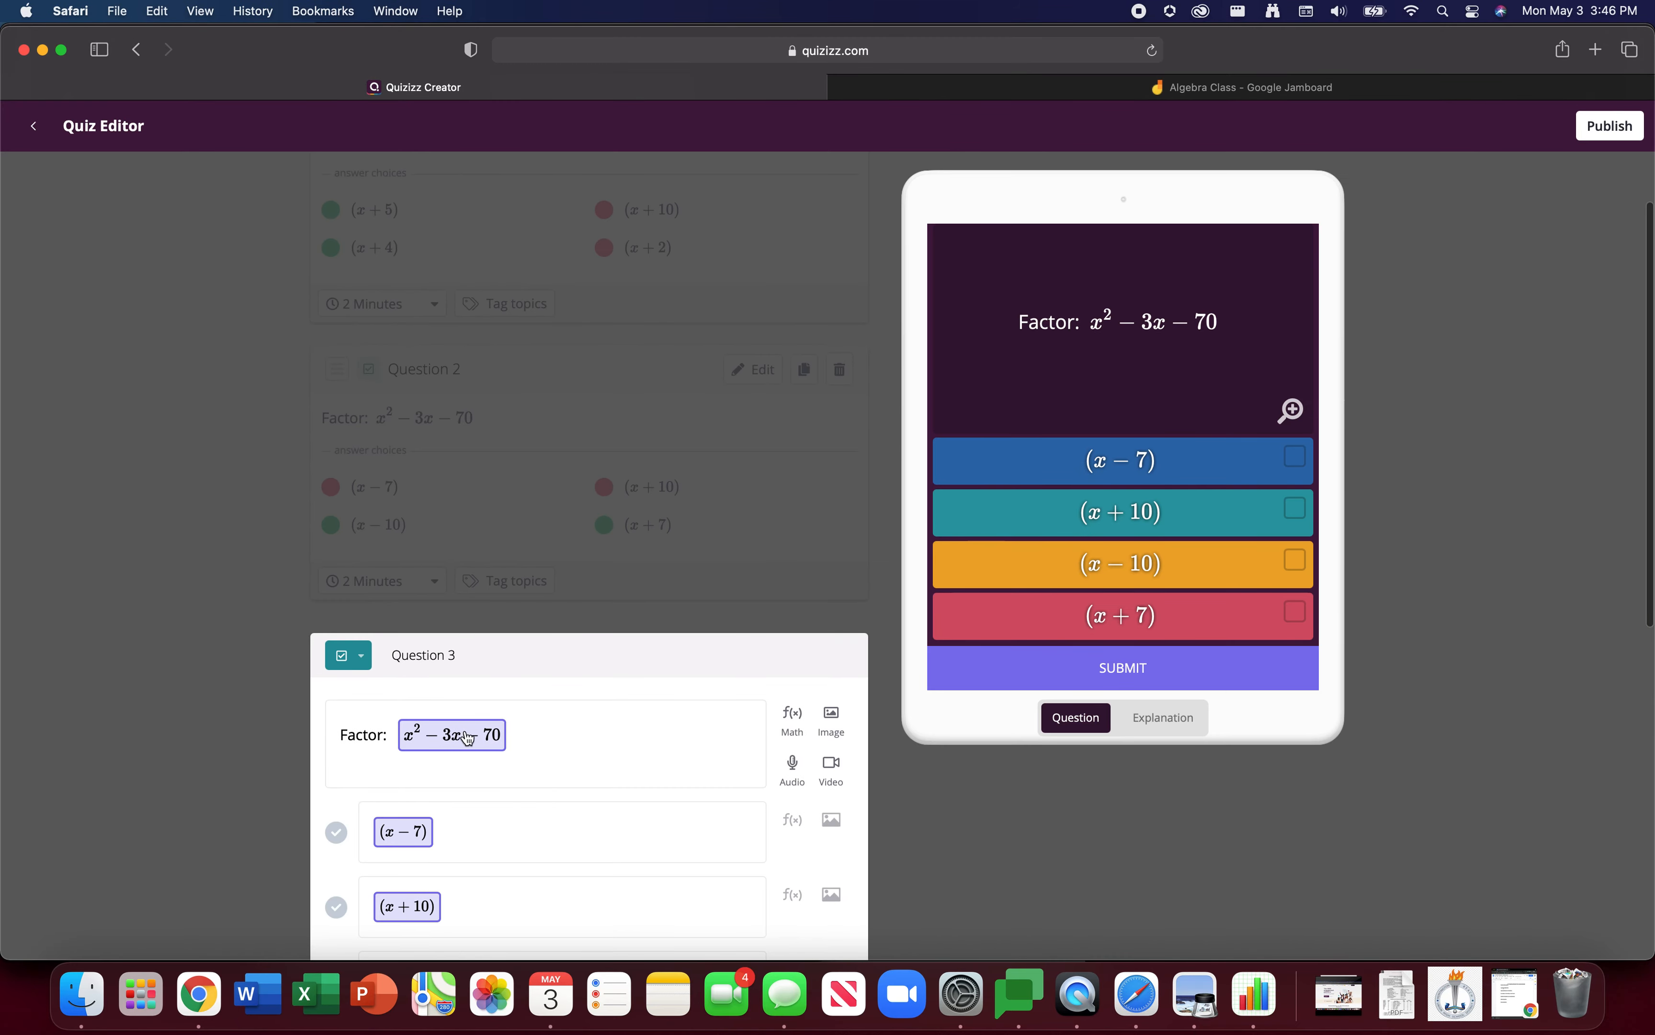
Change the equation in question 3's prompt to x^2 - 11x + 24.
left_click(467, 737)
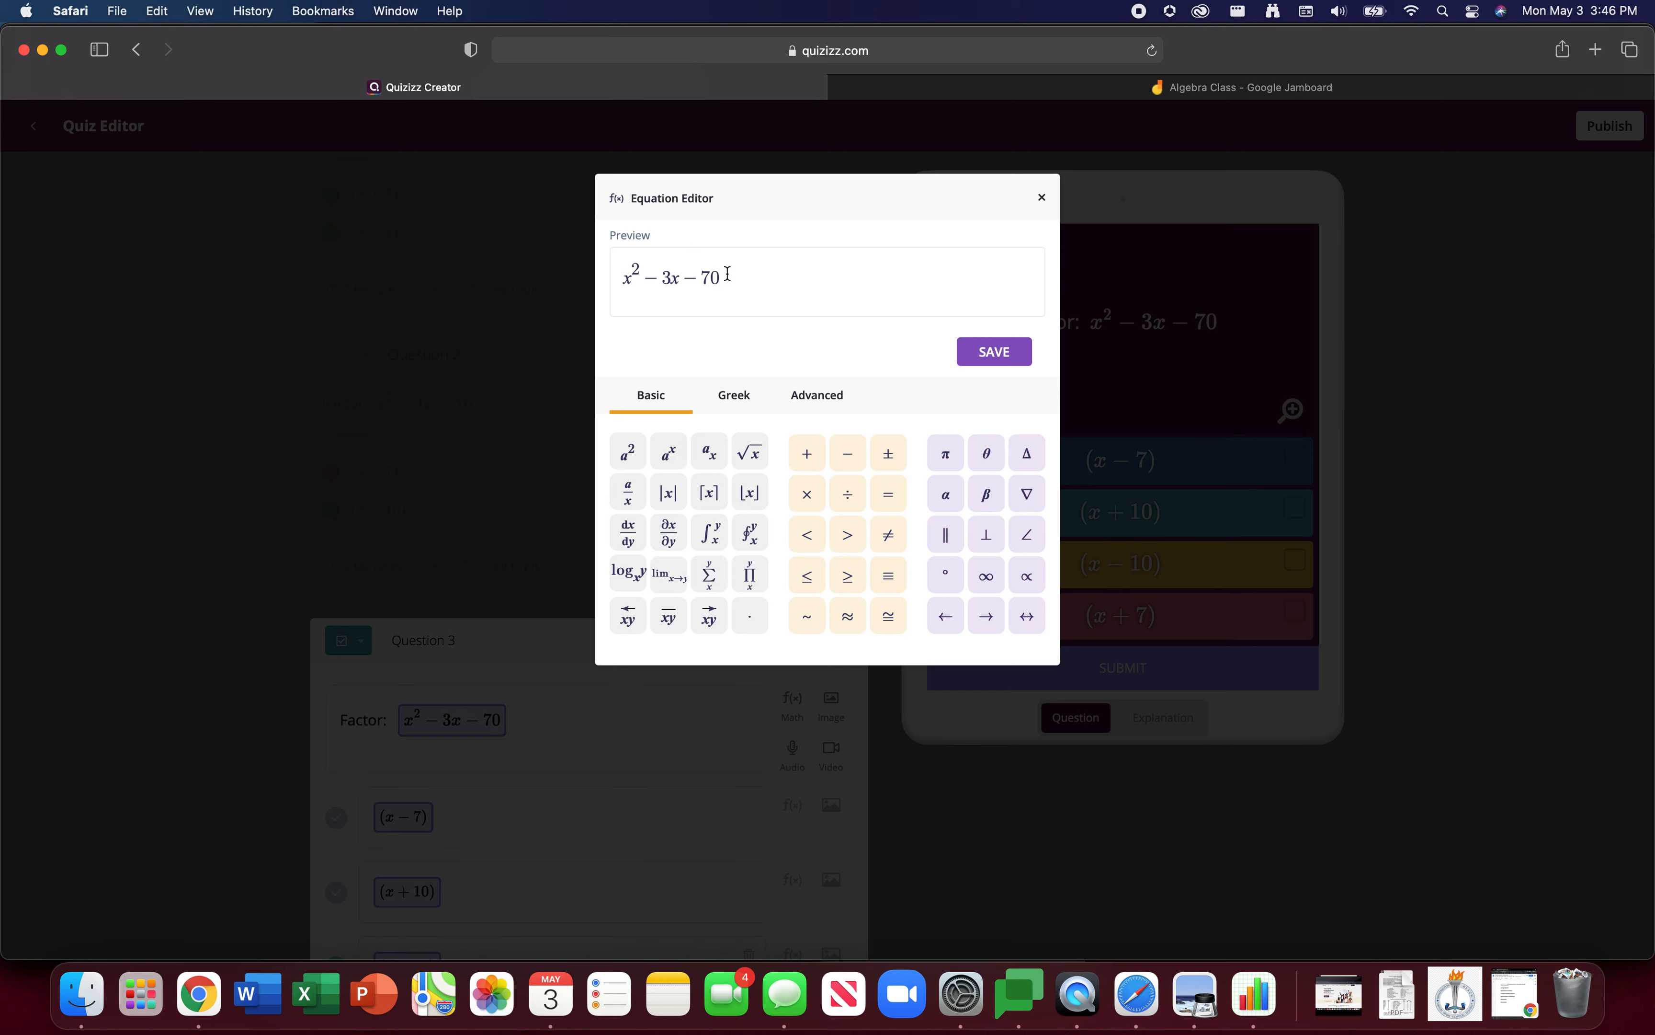
key("BackSpace")
key("BackSpace")
left_click(994, 351)
scroll(684, 703, "down", 10)
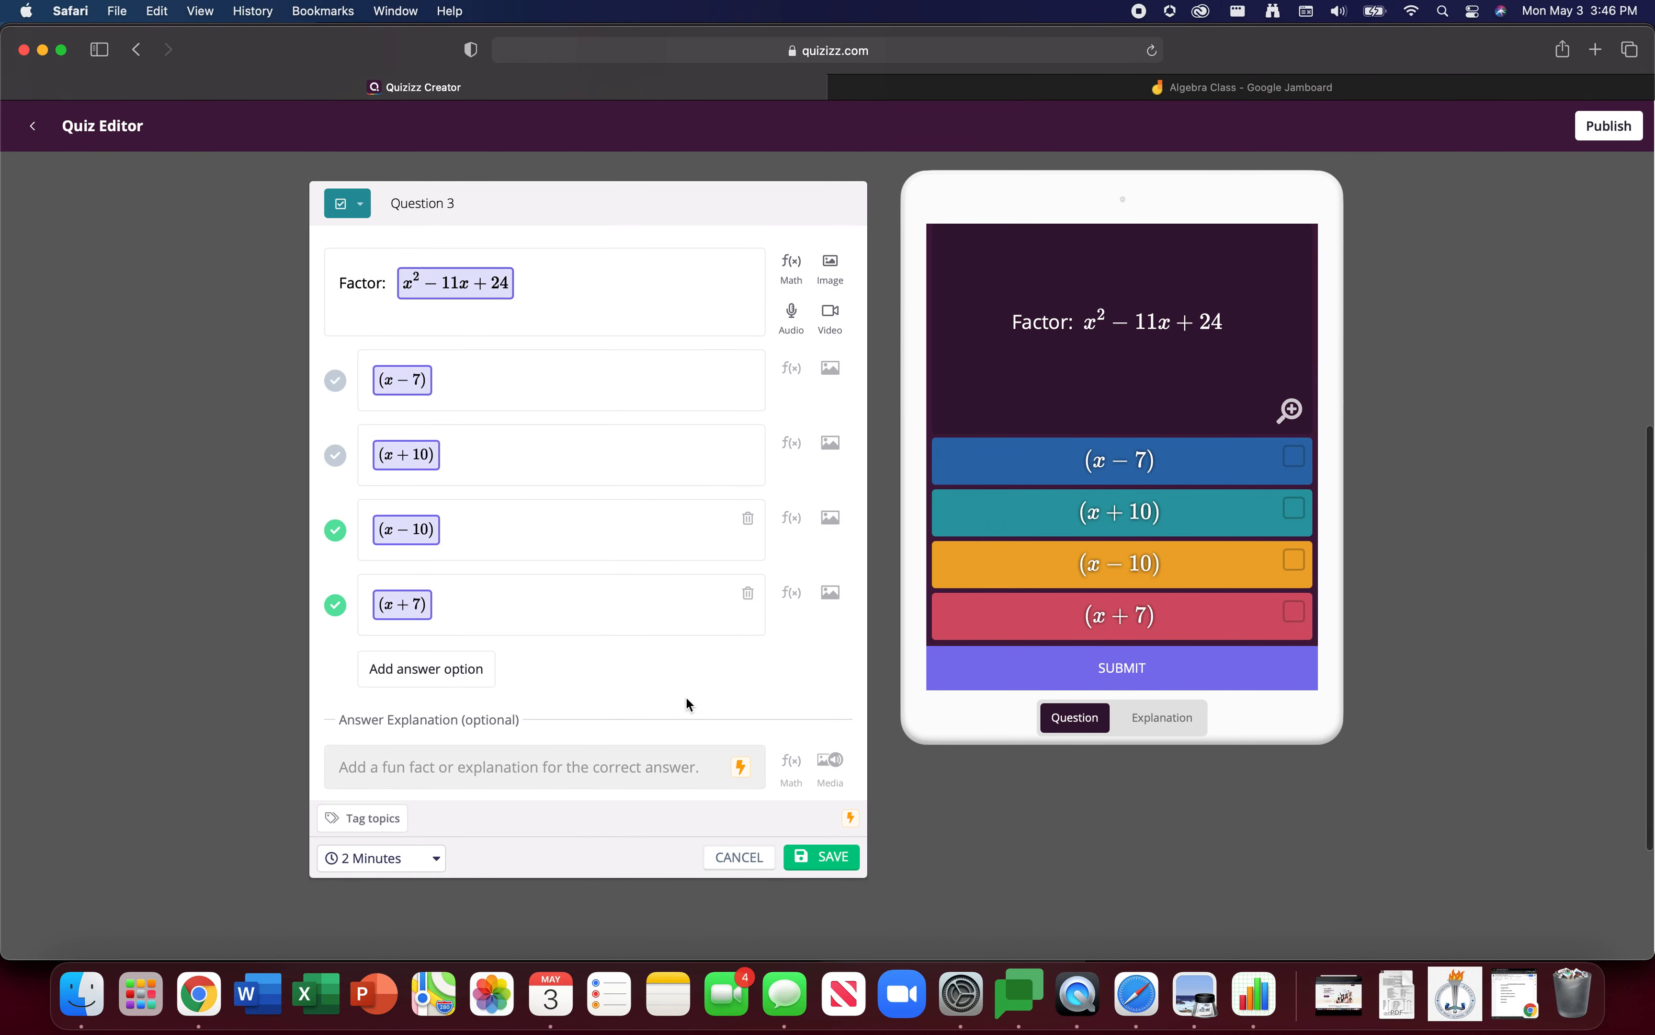
Change the equation in answer option 1 of question 3 to (x-3).
left_click(404, 383)
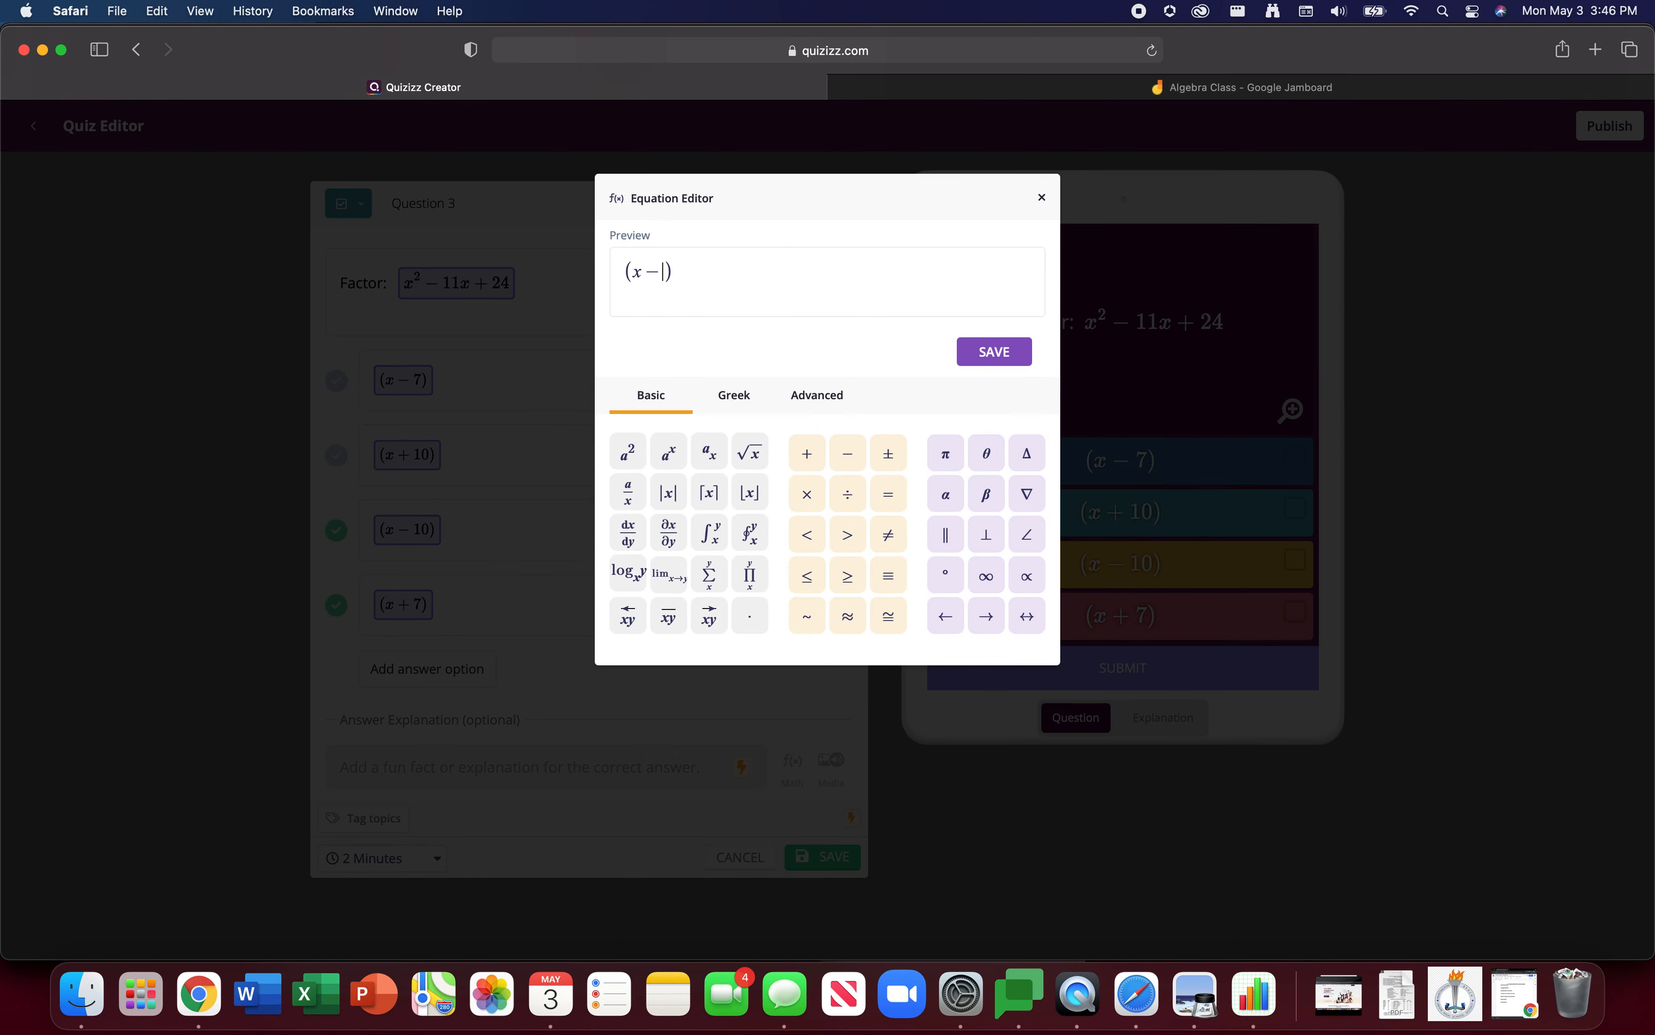
type("3")
left_click(1021, 357)
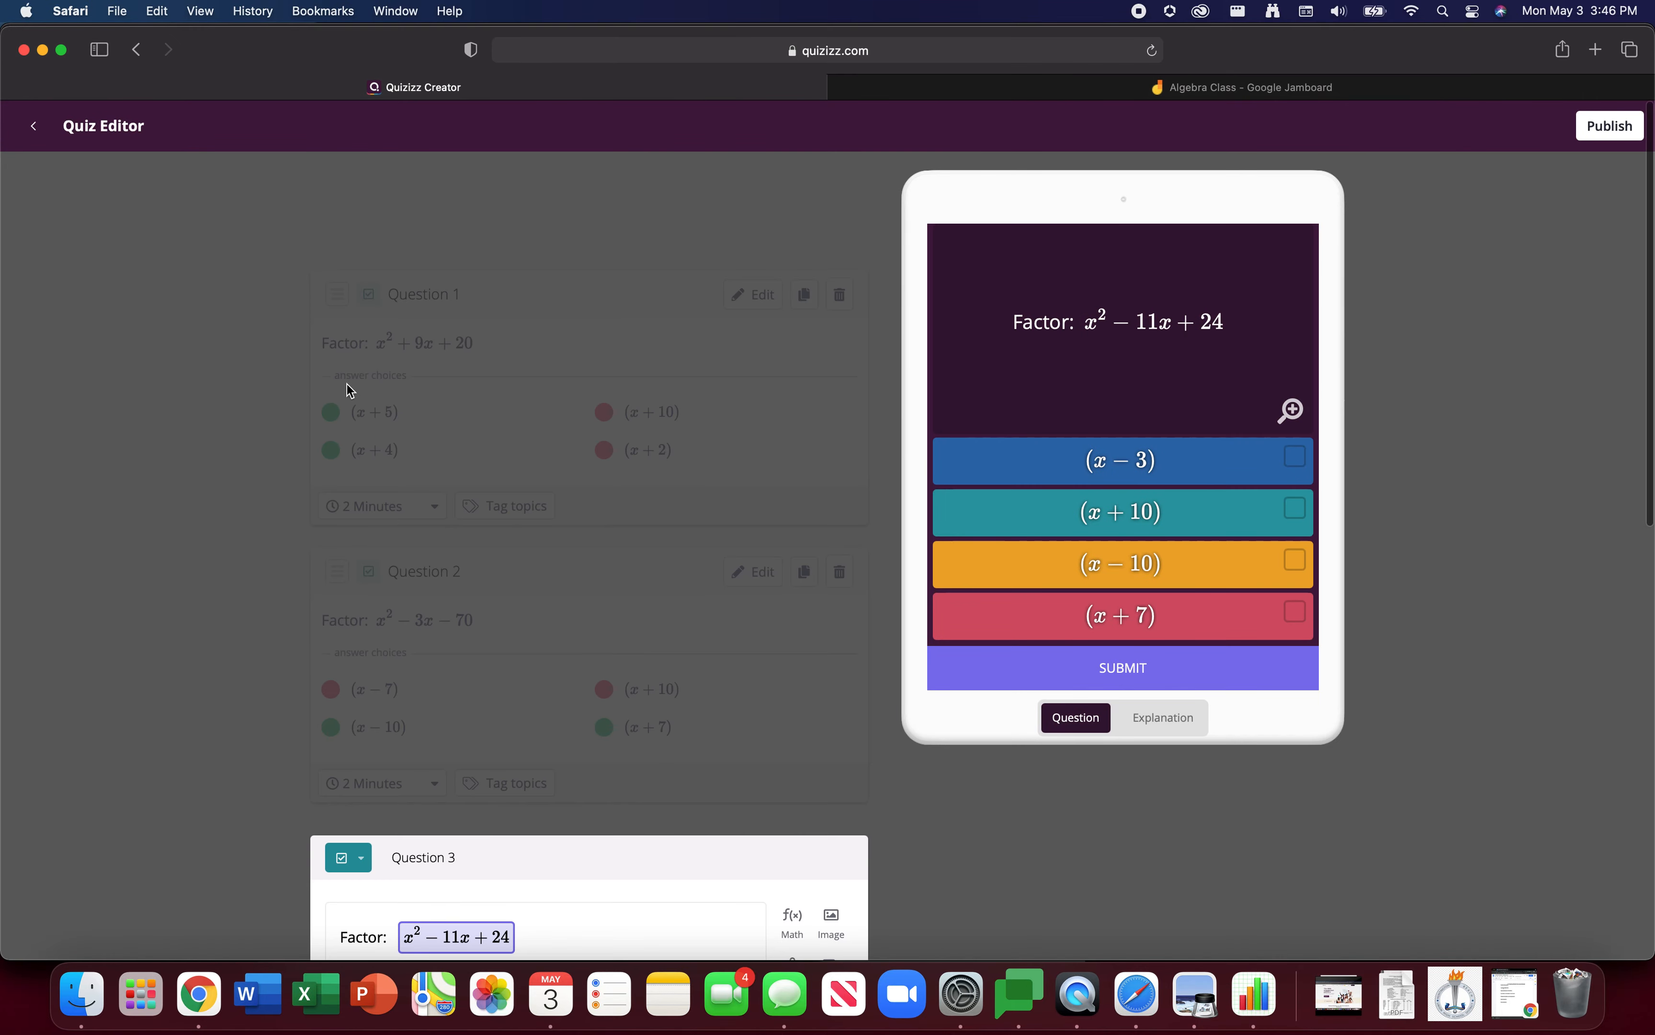
Mark (x-3) as correct in question 3 and clear the correct-answer marks from (x-10) and (x+7).
left_click(336, 345)
left_click(336, 493)
left_click(336, 569)
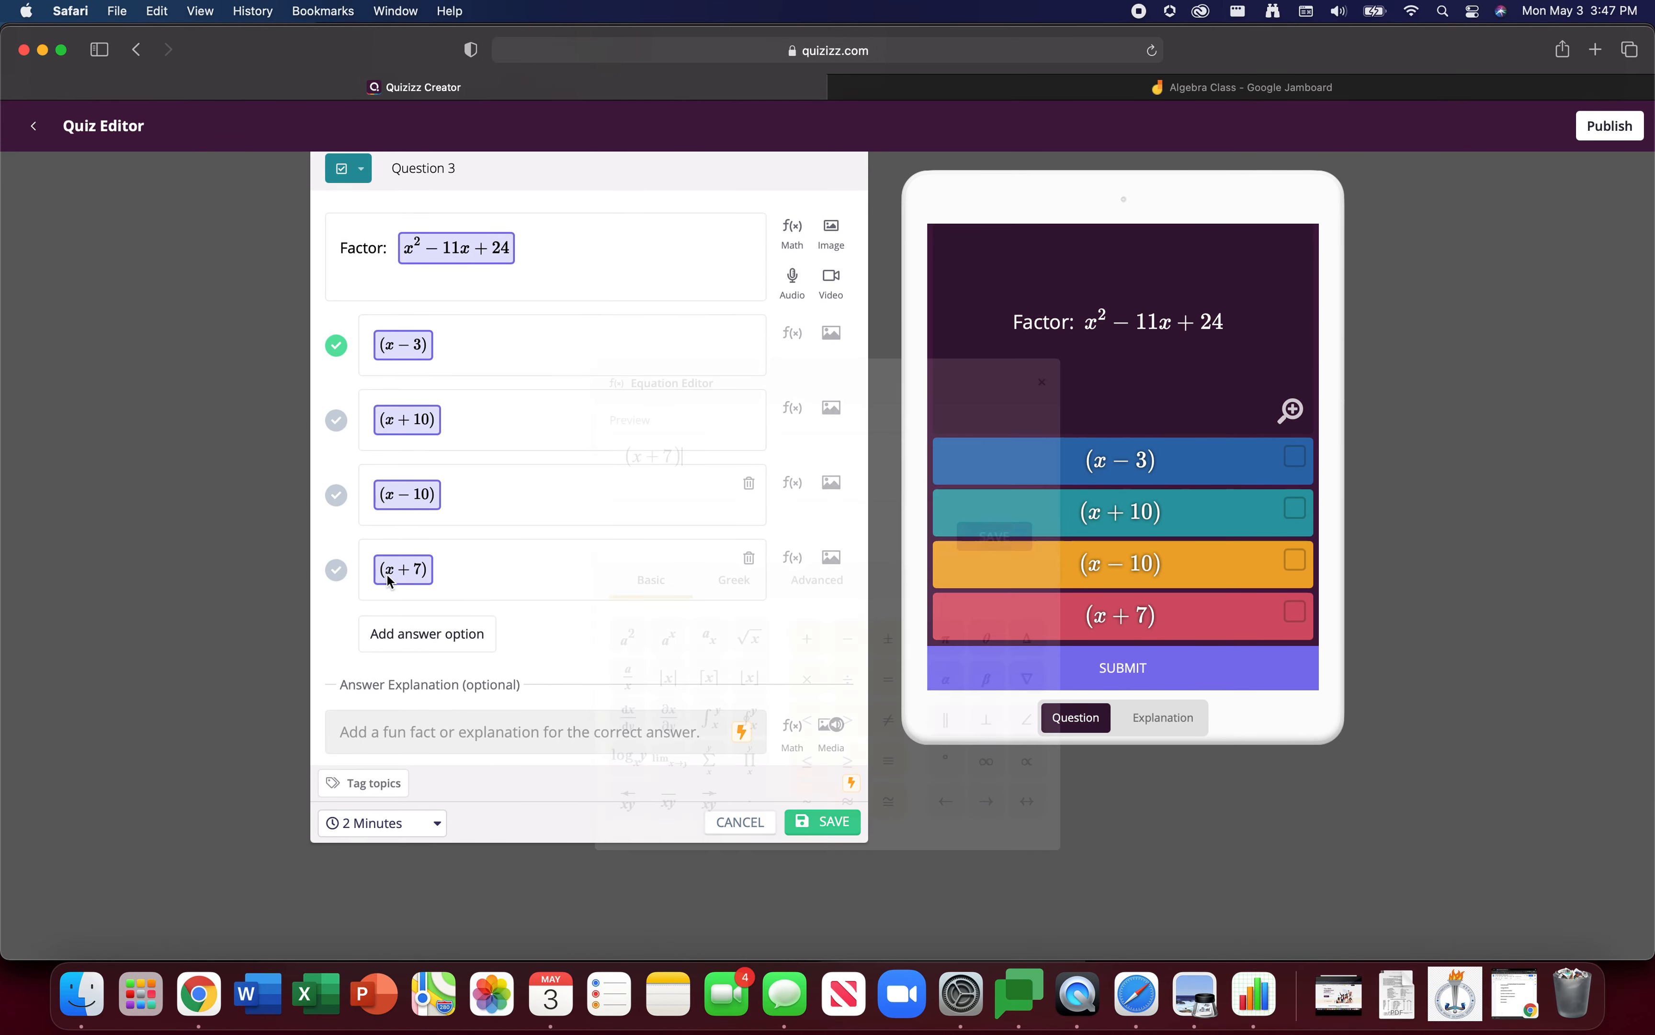
Change the equation in answer option 4 of question 3 to (x-8) and mark it as correct.
left_click(400, 570)
key("BackSpace")
key("BackSpace")
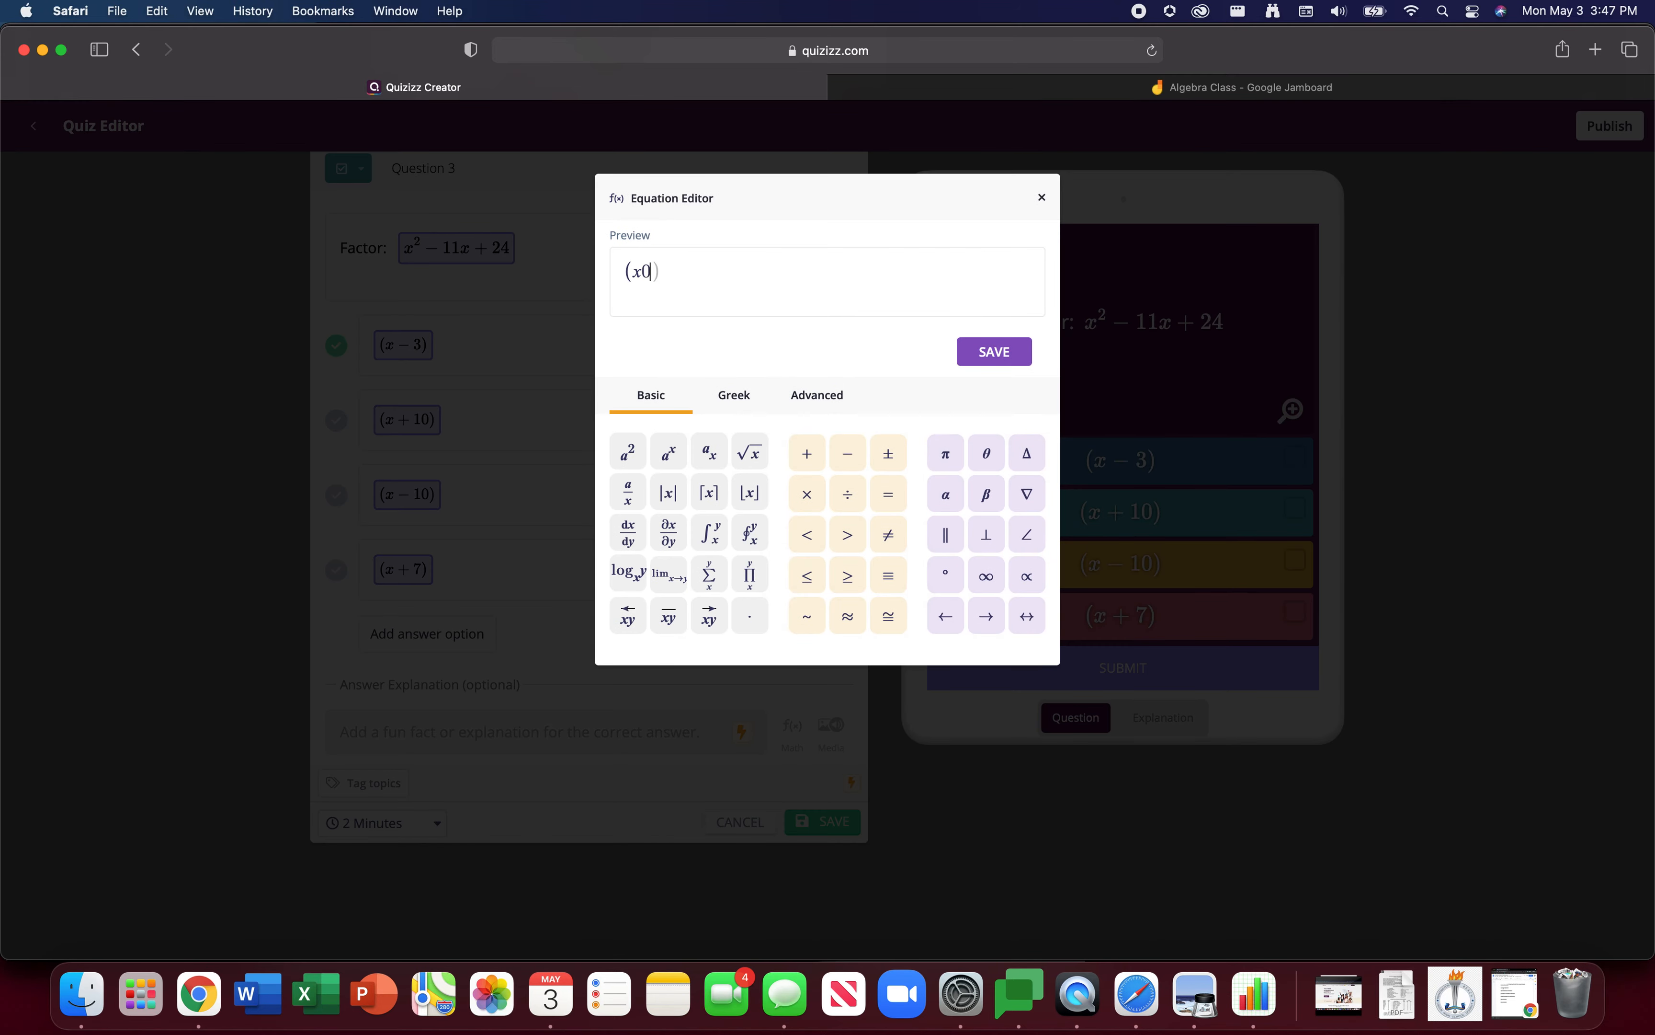
type("-8")
left_click(983, 353)
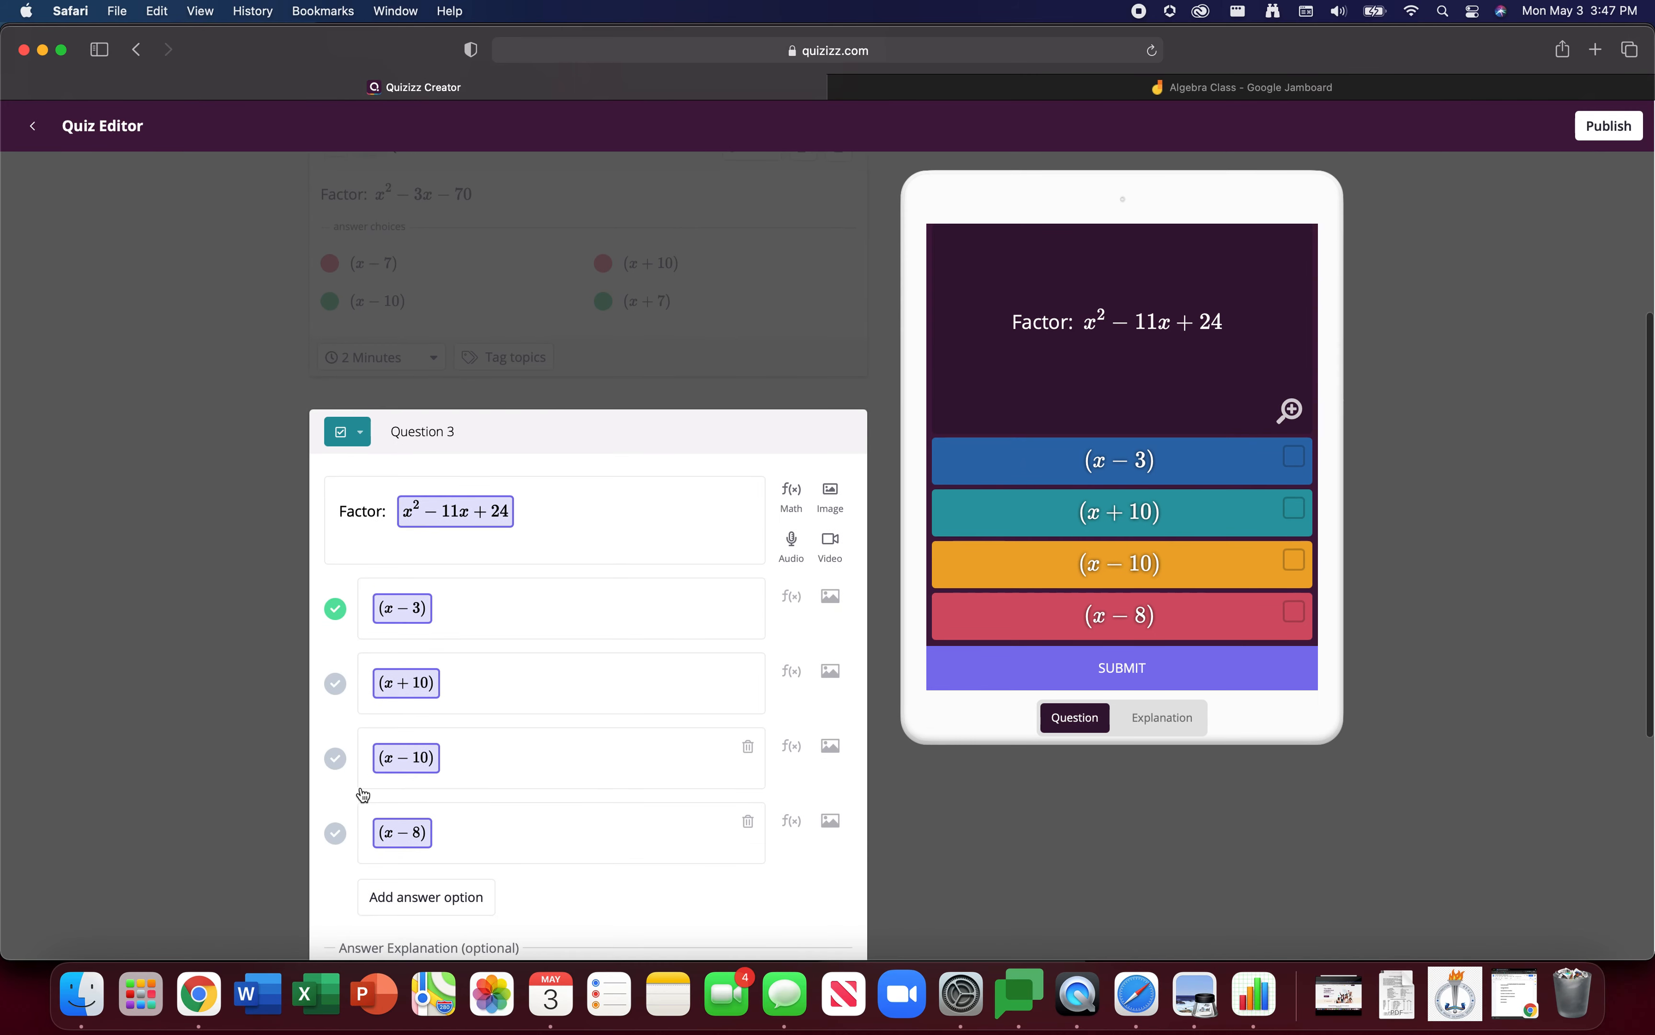
left_click(340, 660)
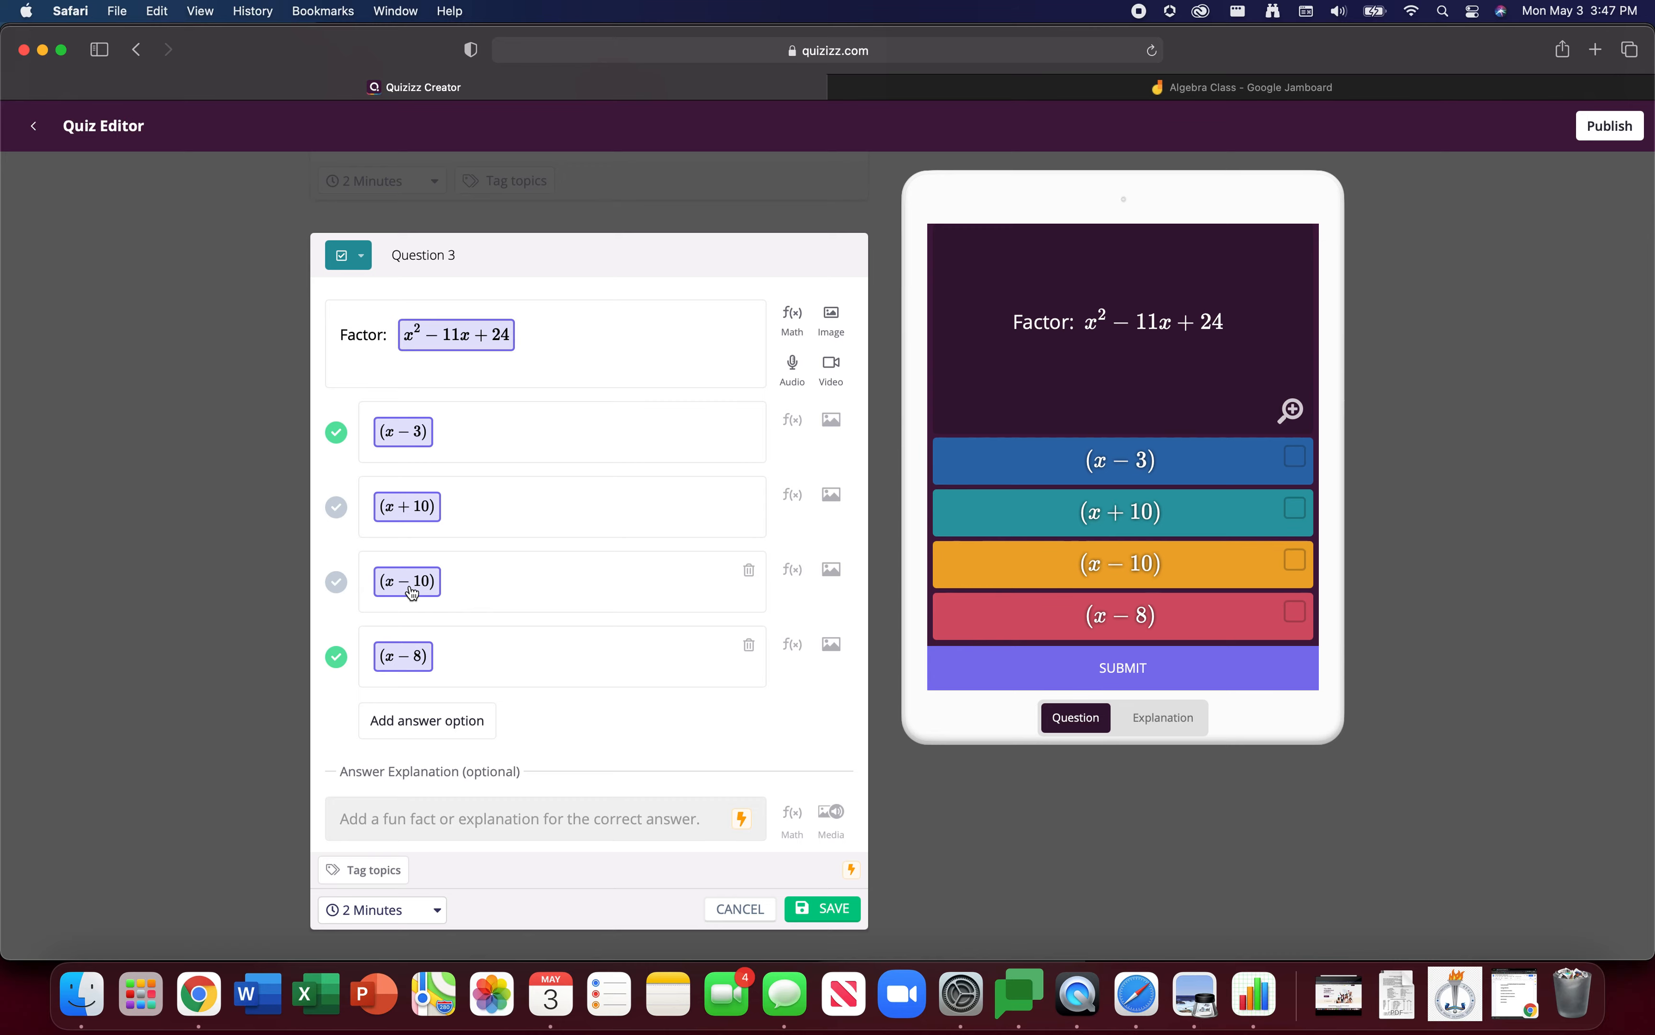
Change the equation in answer option 2 of question 3 to (x-6).
left_click(406, 507)
key("BackSpace")
key("BackSpace")
key("BackSpace")
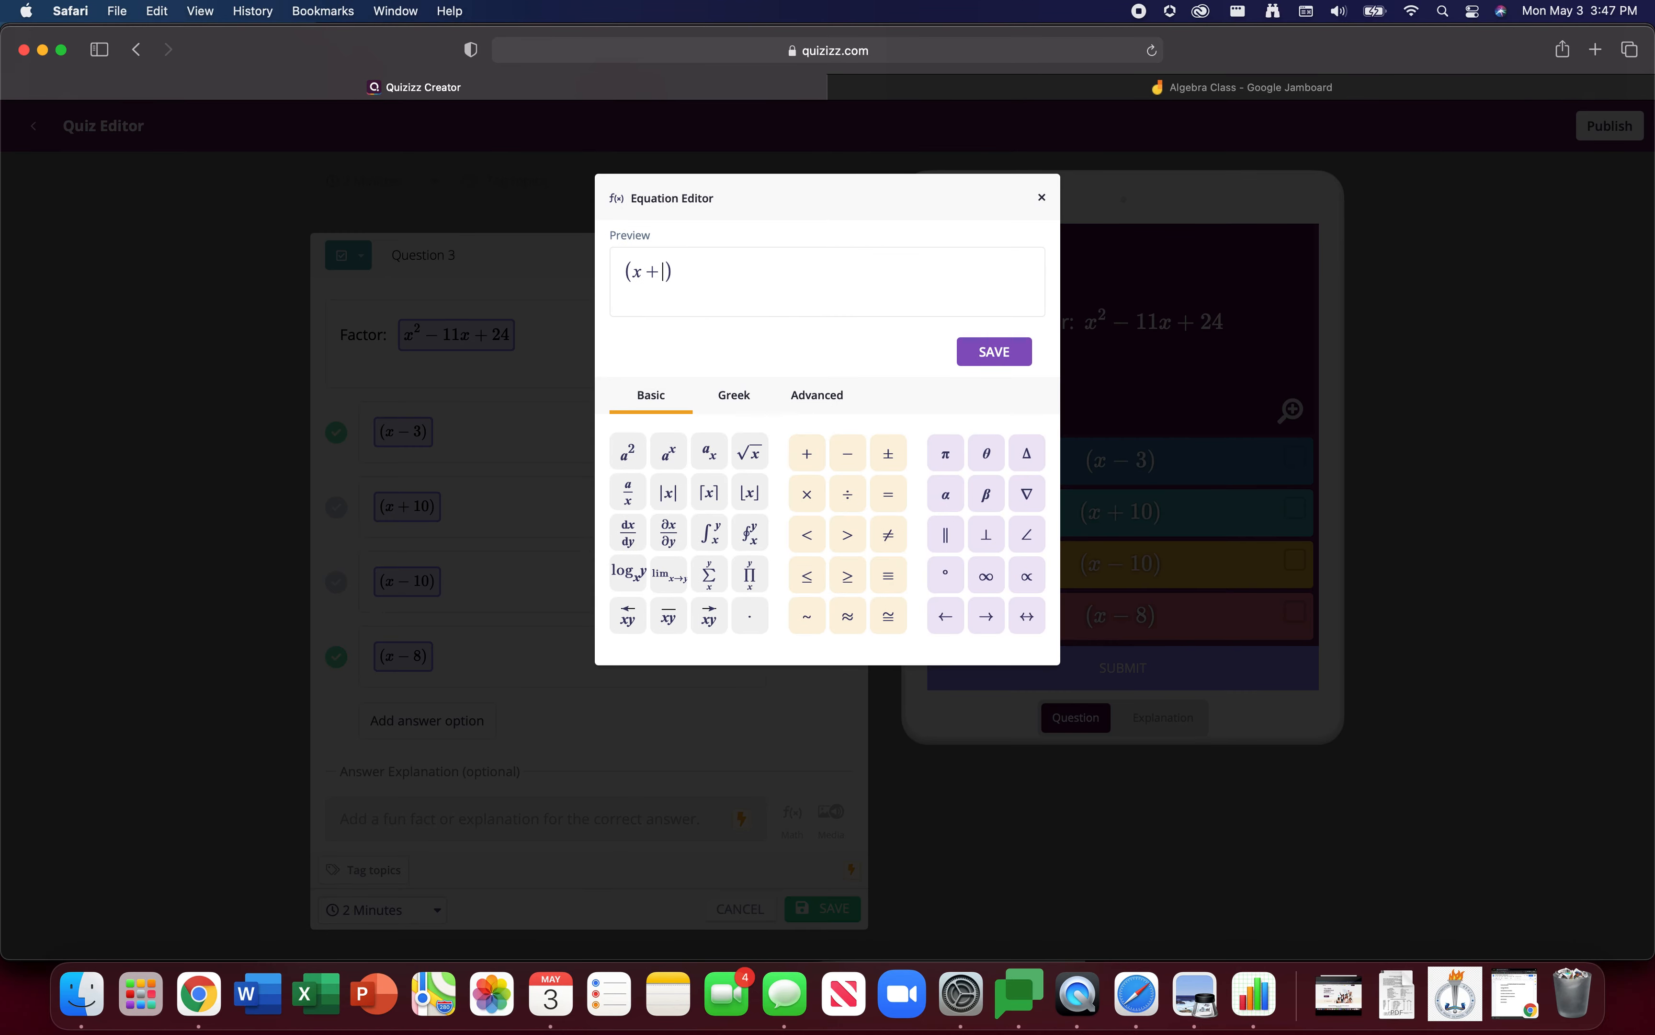
type("-6")
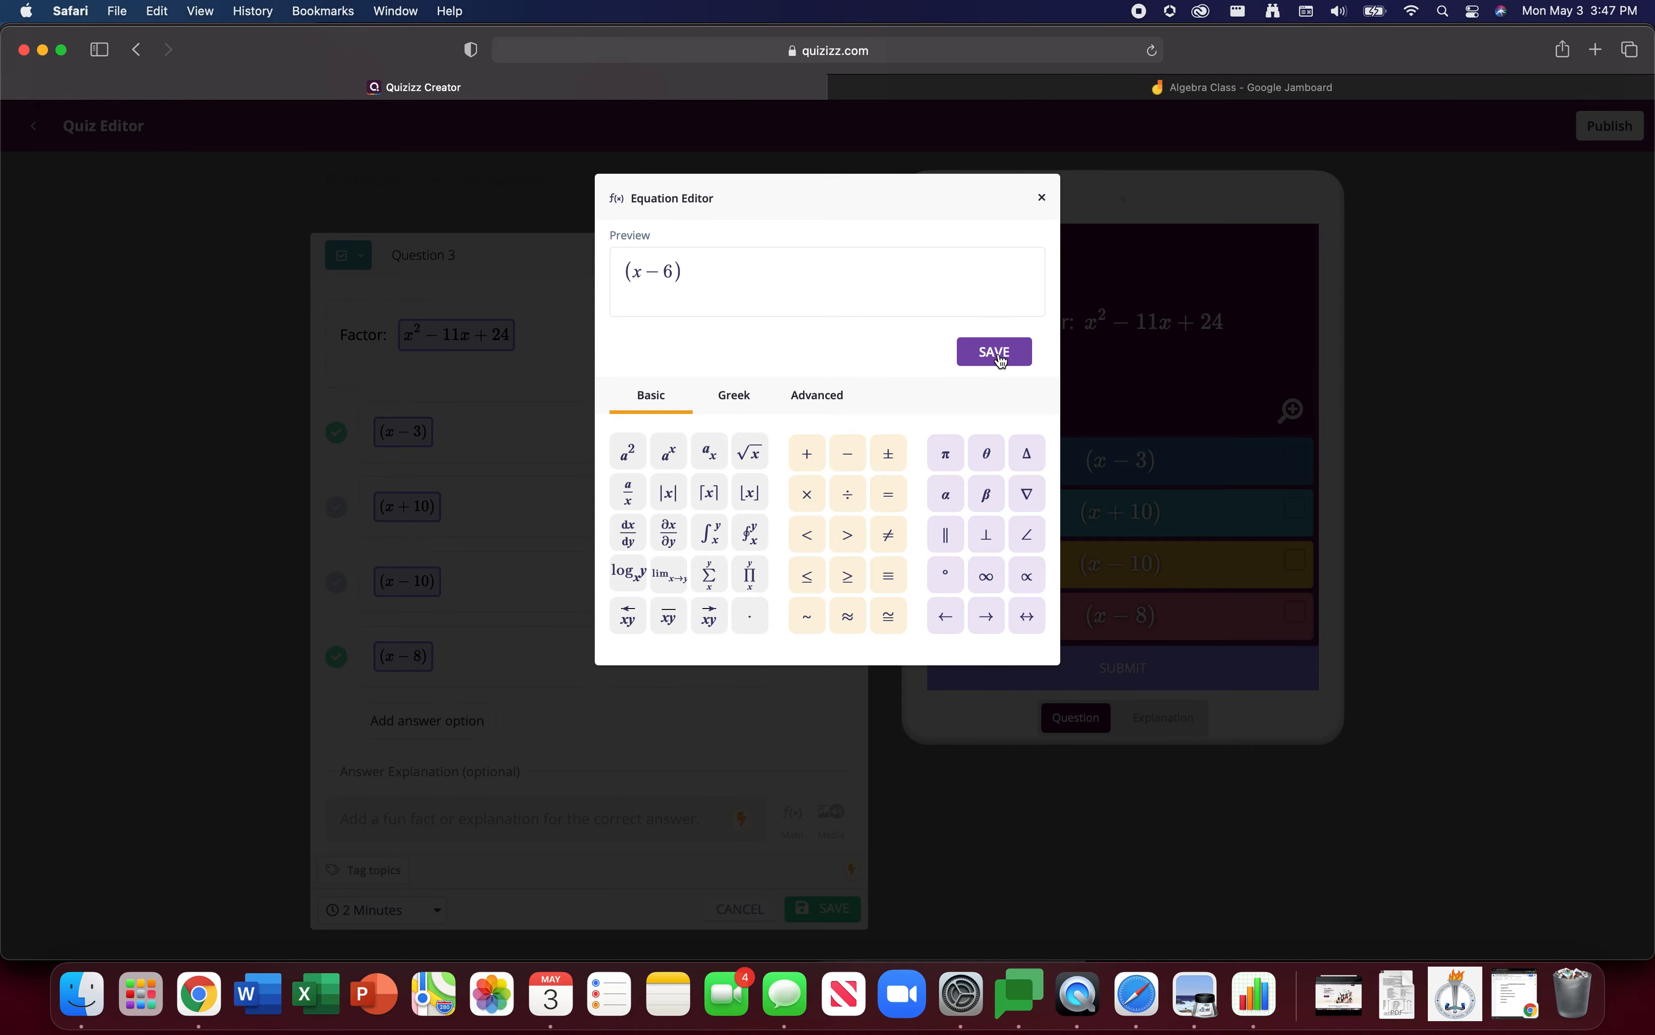
left_click(998, 355)
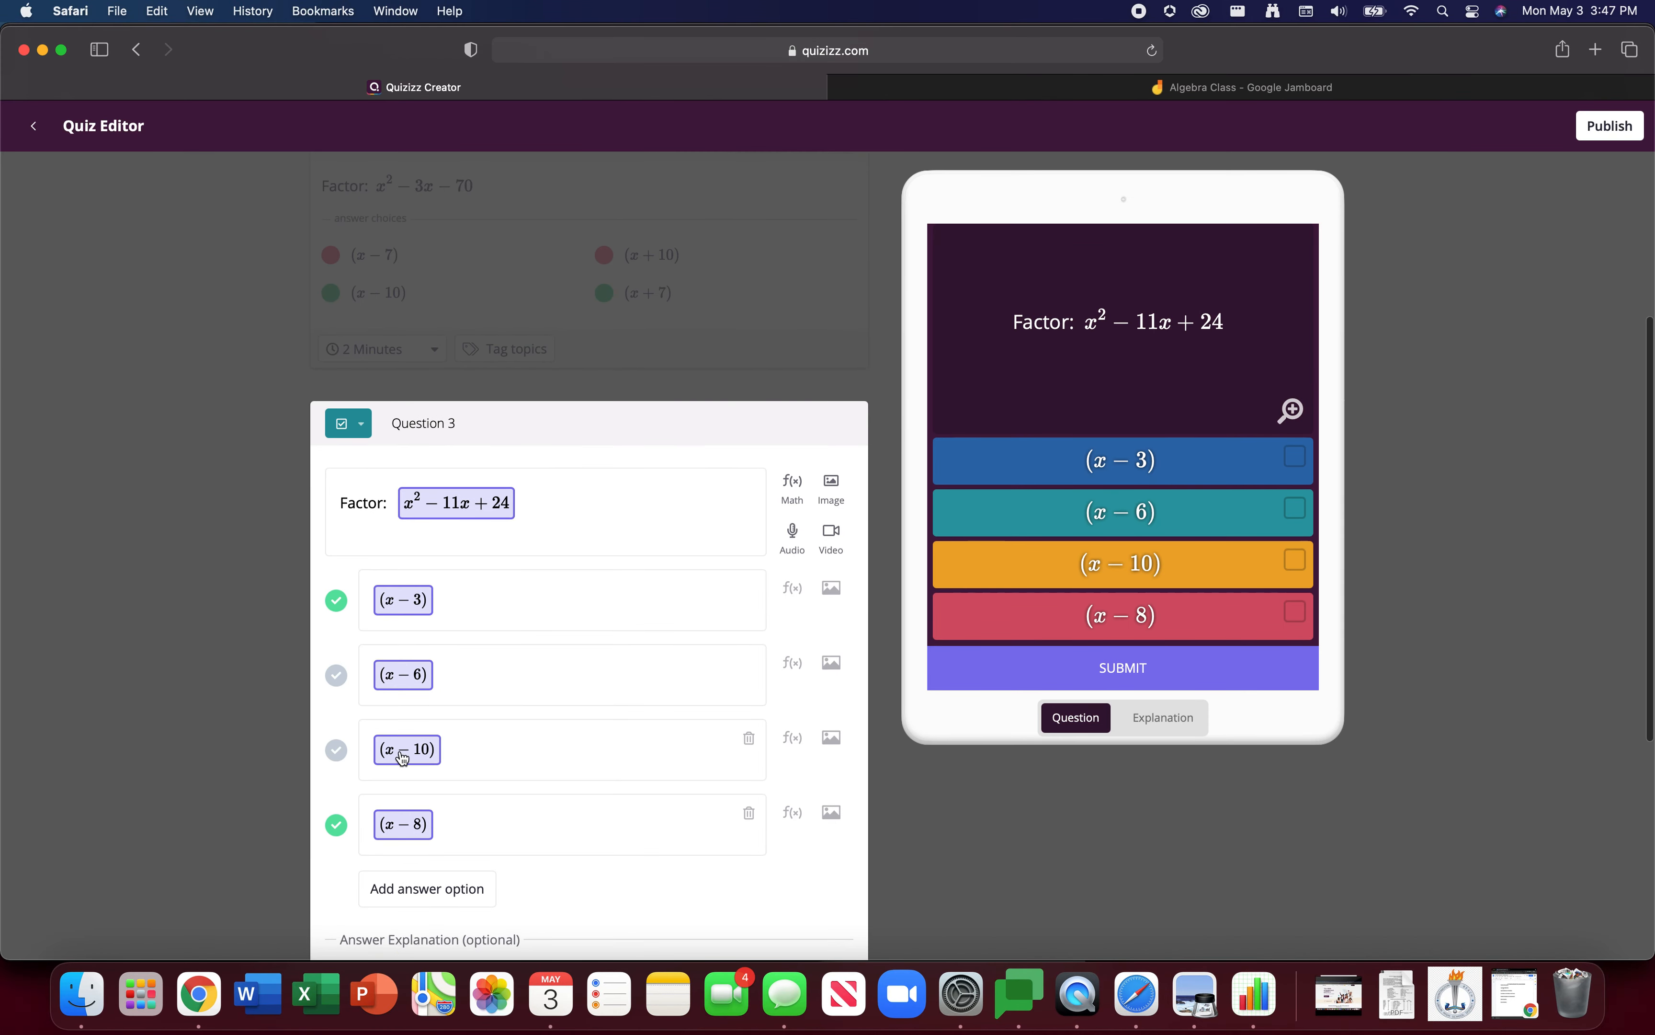
Change the equation in answer option 3 of question 3 to (x-4) and save the question.
left_click(400, 748)
key("BackSpace")
key("BackSpace")
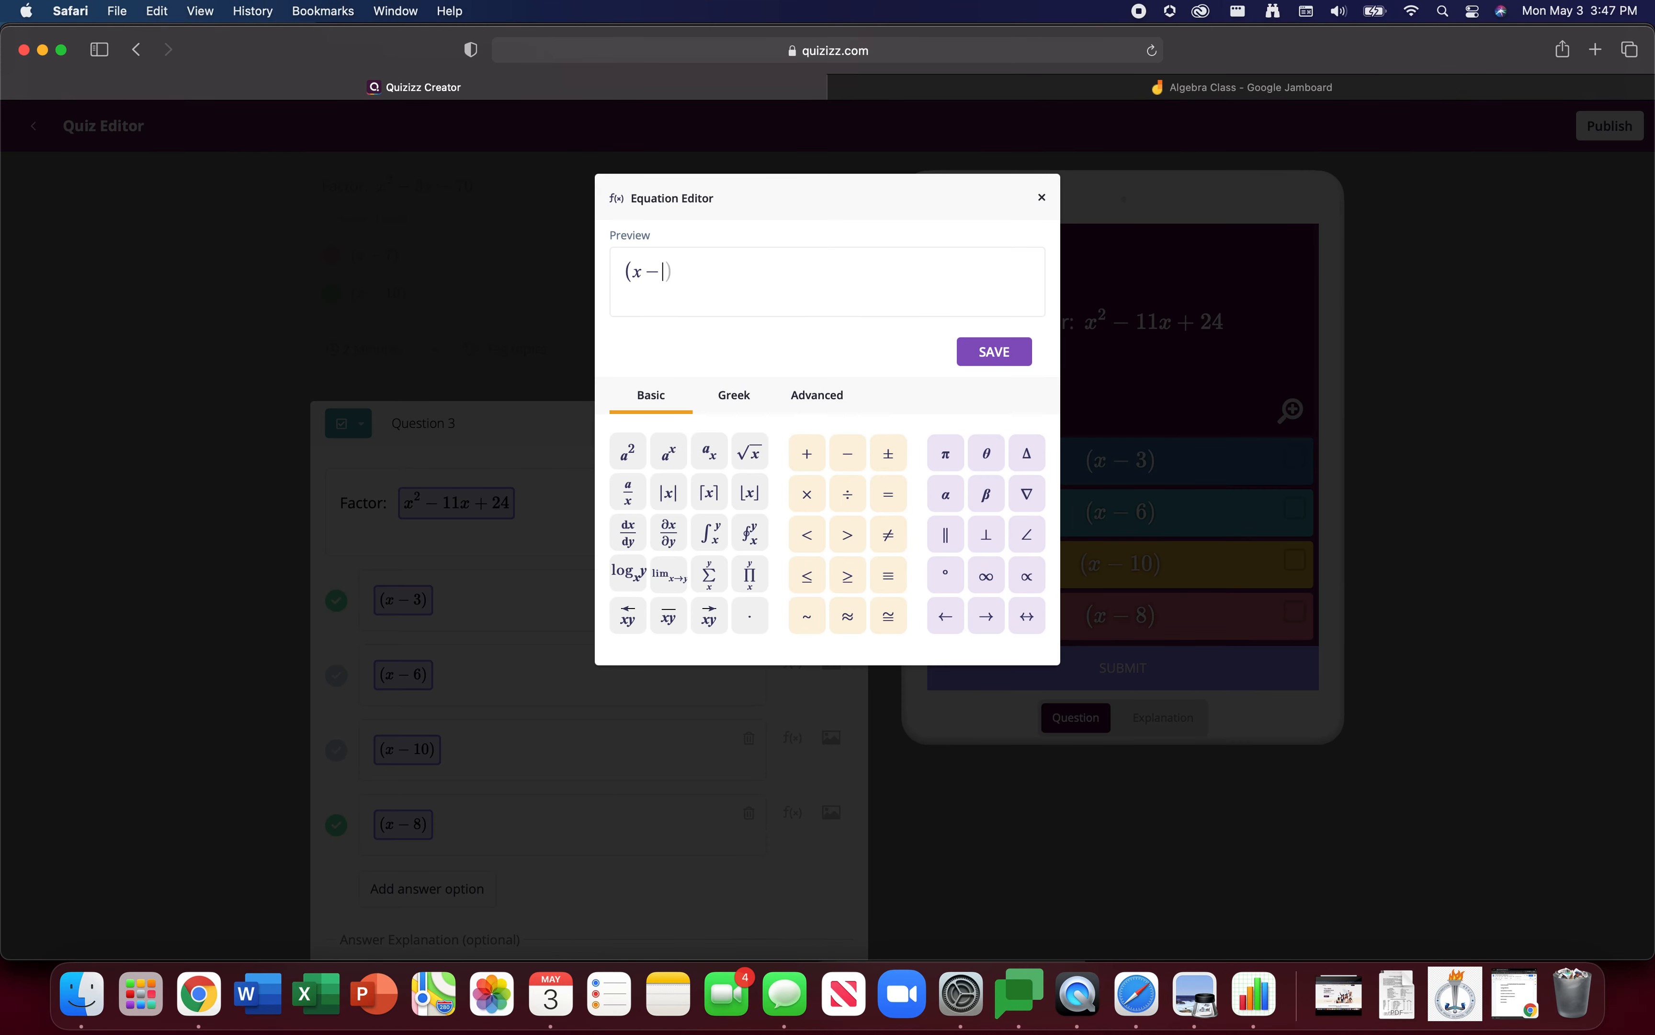
left_click(984, 352)
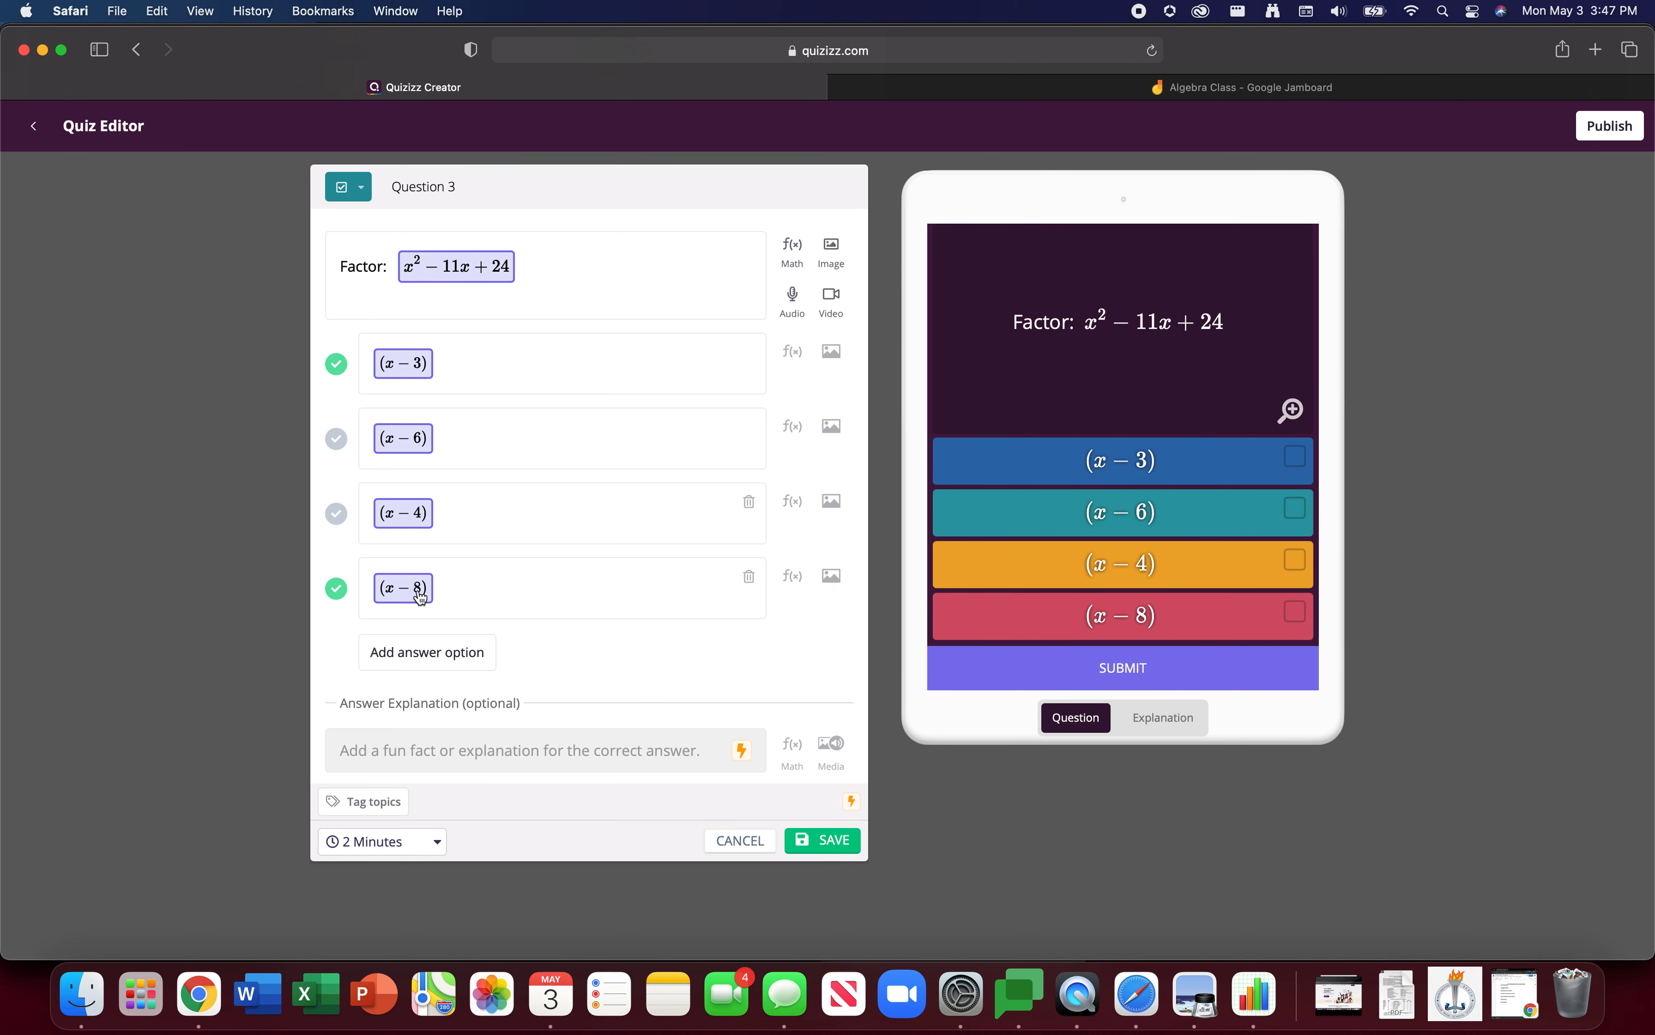
left_click(832, 841)
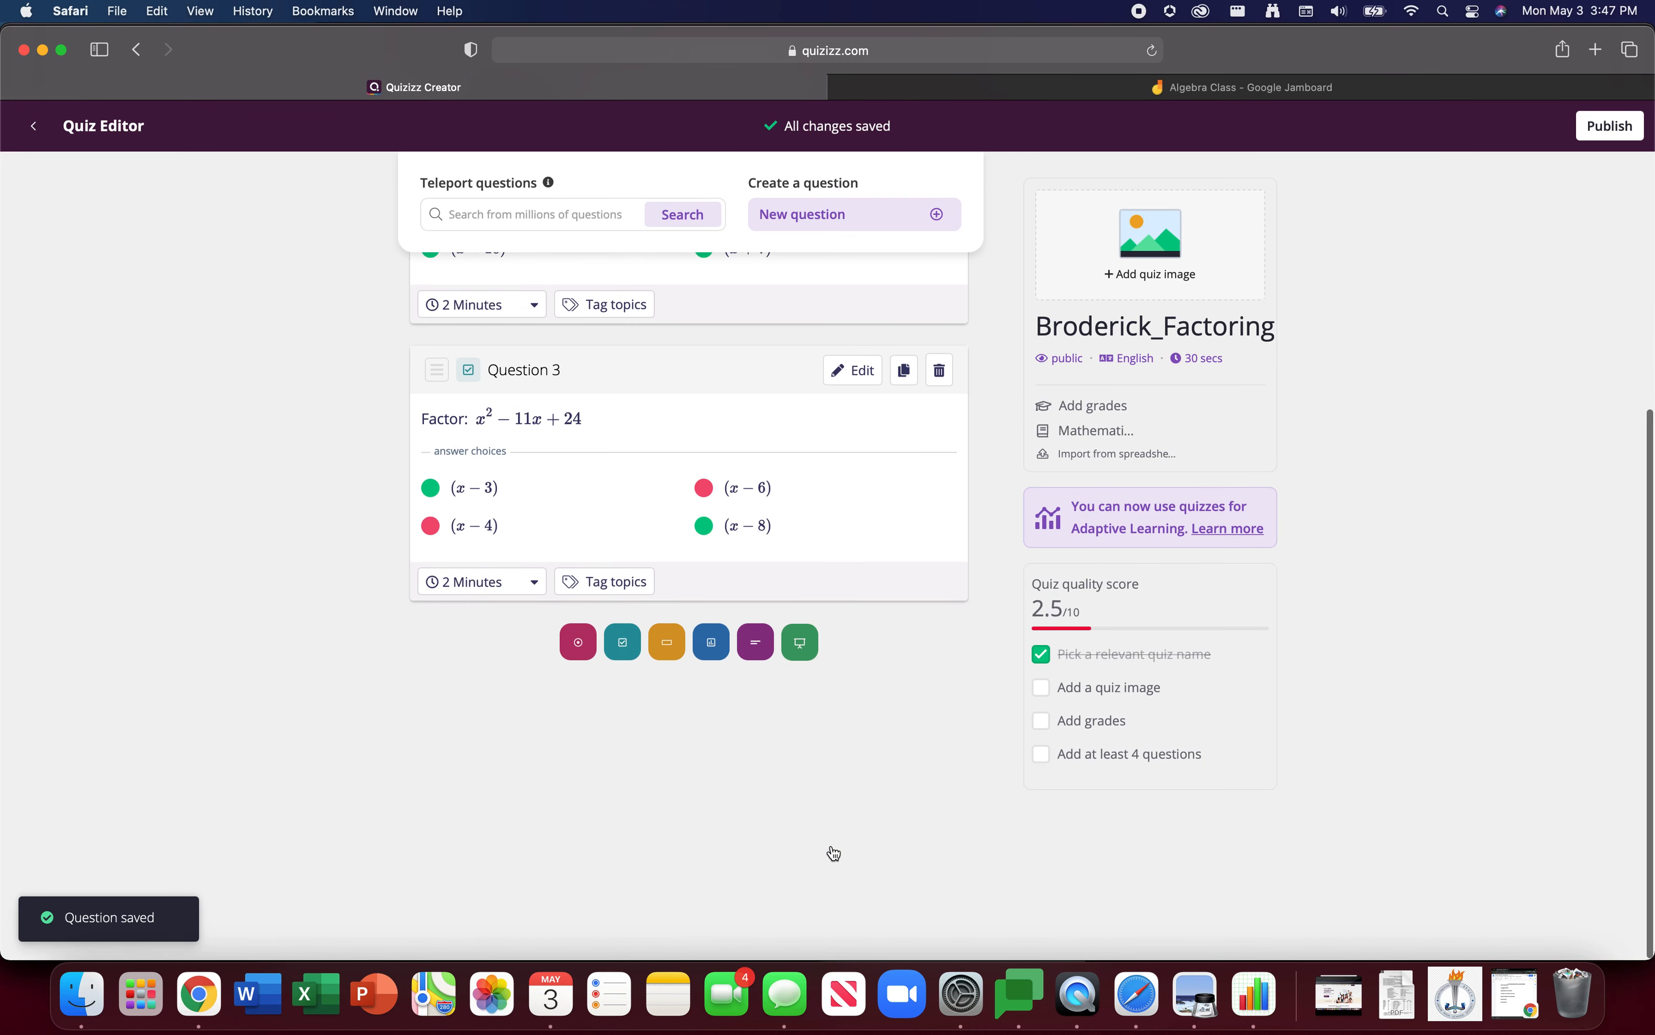
Publish the three-question quiz with the grade level set to 9th grade.
scroll(976, 646, "up", 5)
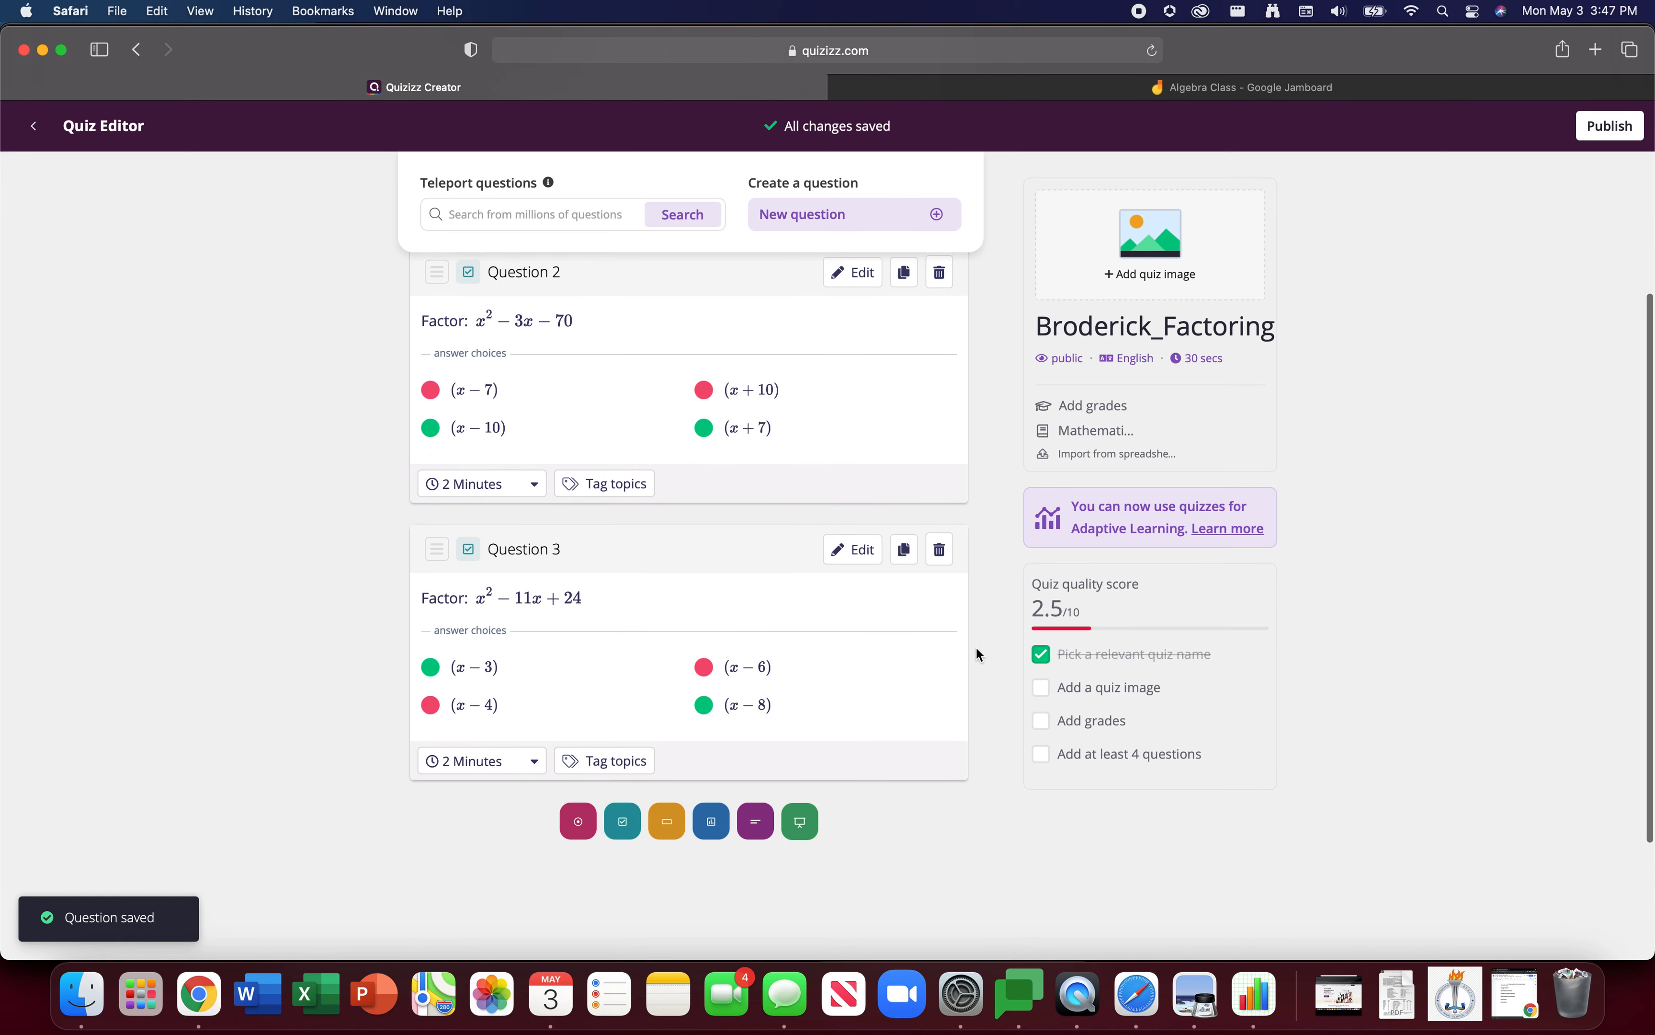
scroll(976, 645, "up", 2)
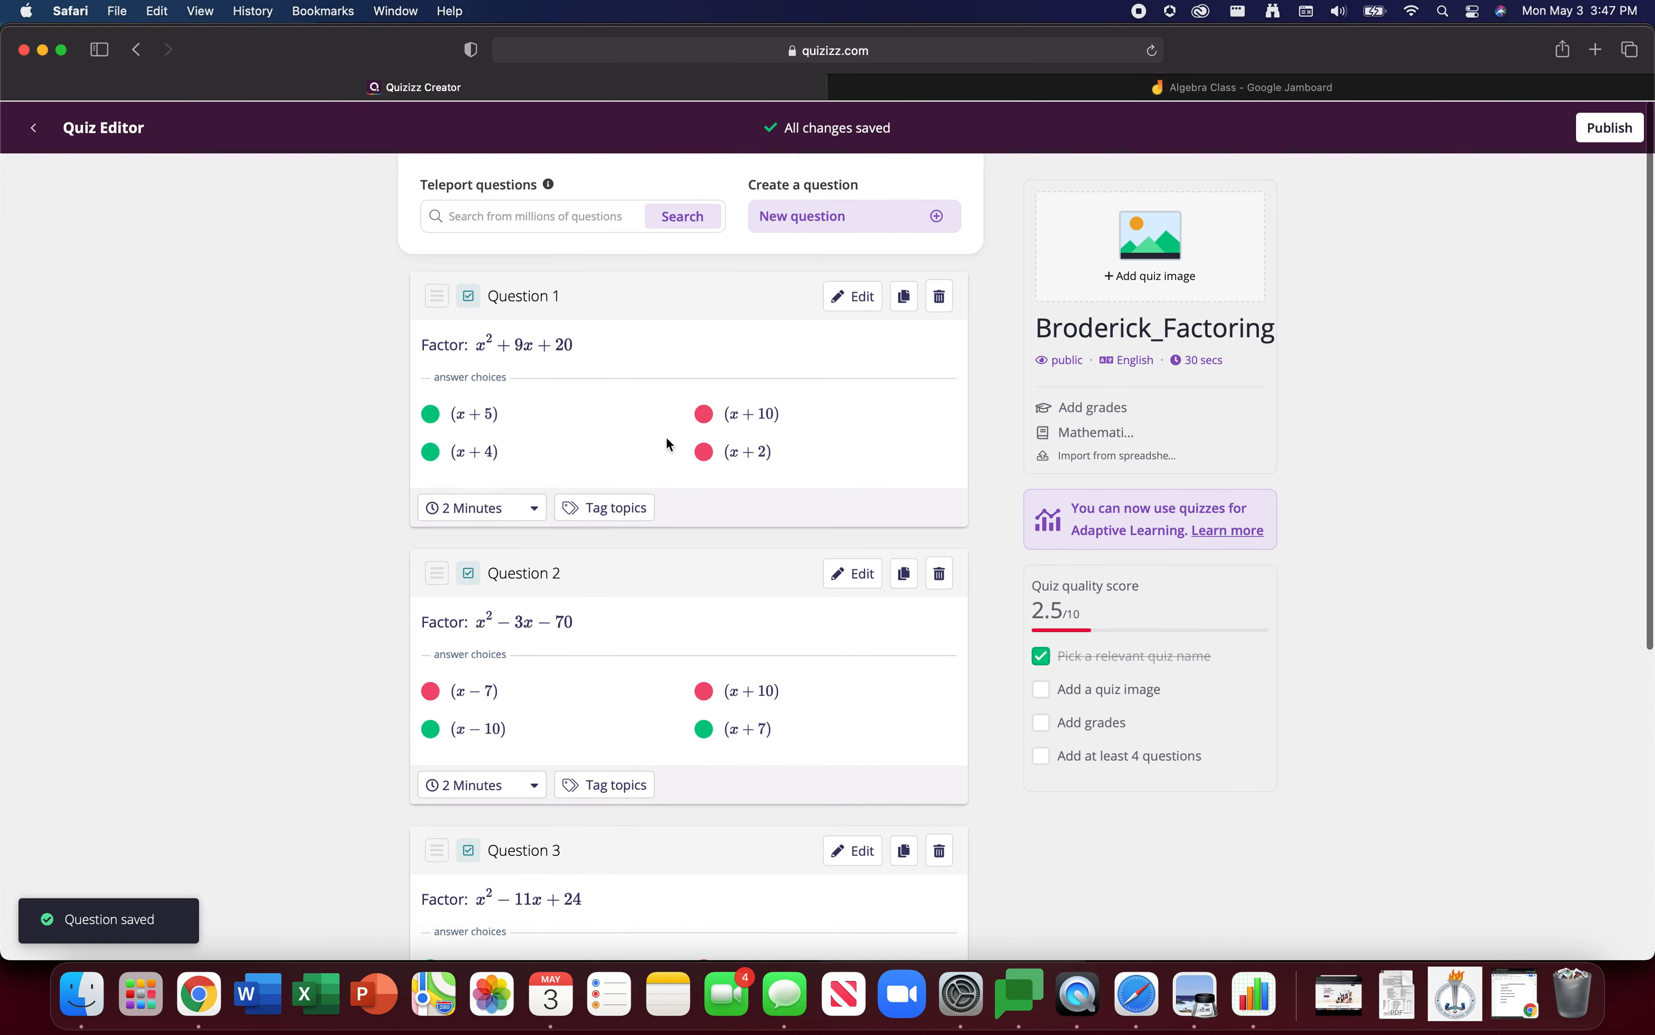
scroll(881, 615, "down", 3)
scroll(881, 615, "up", 3)
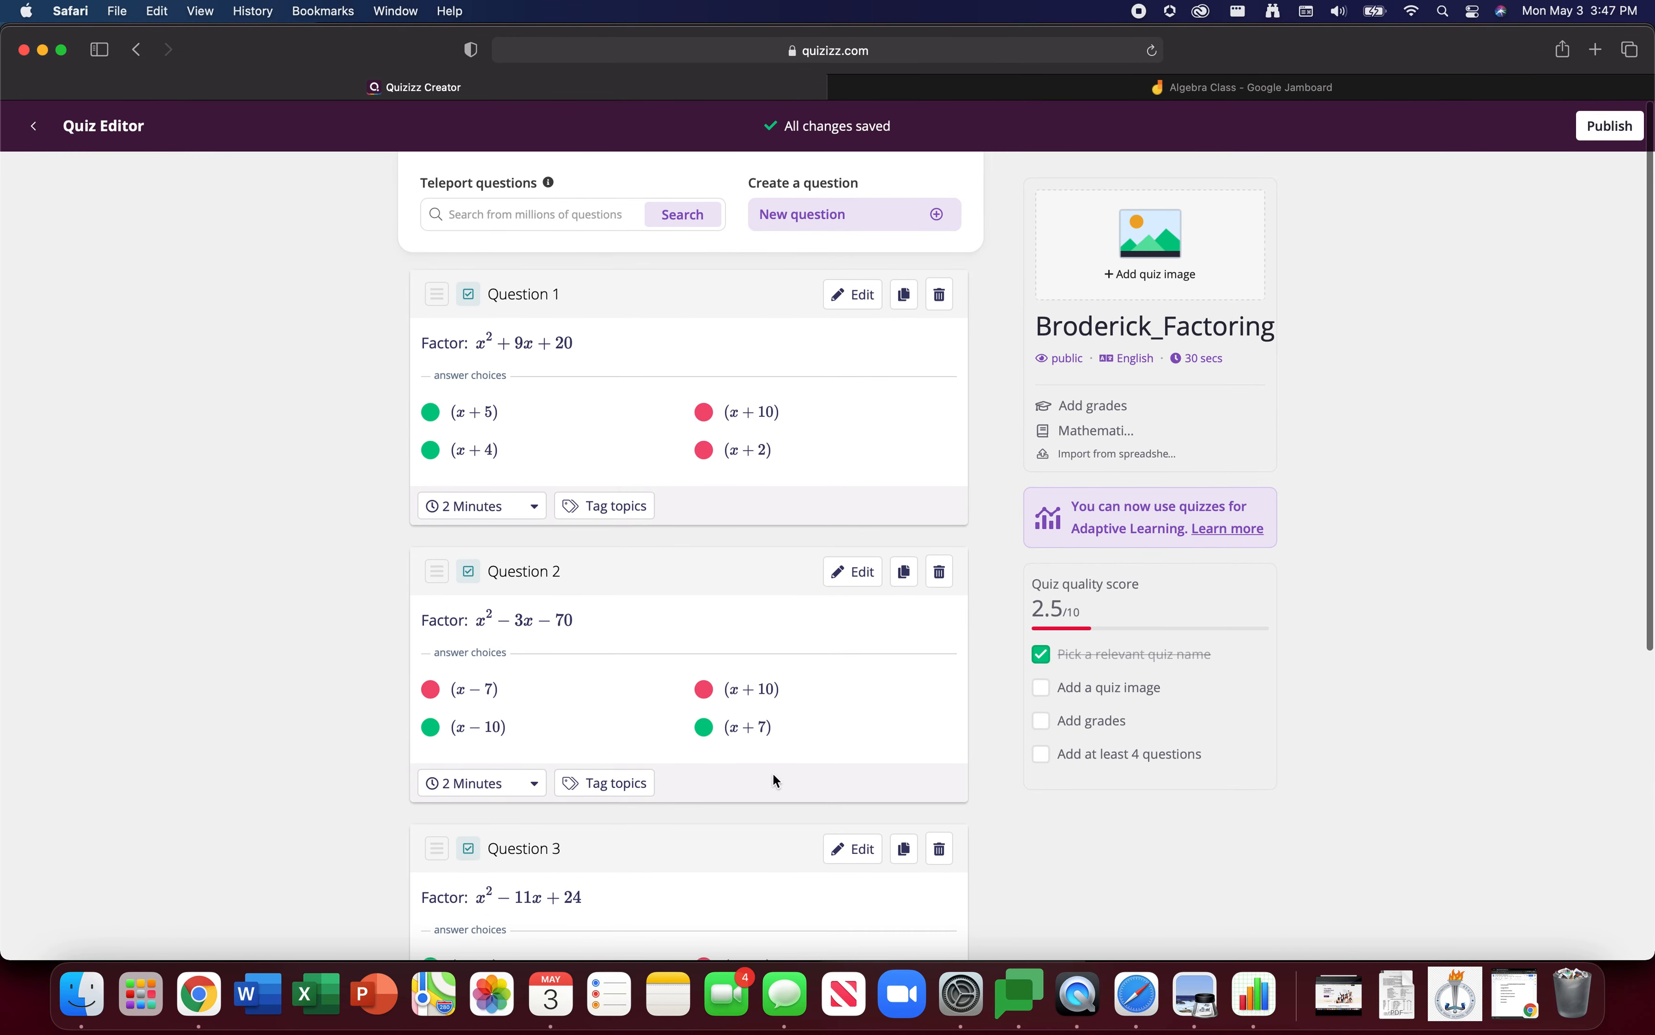
left_click(1604, 133)
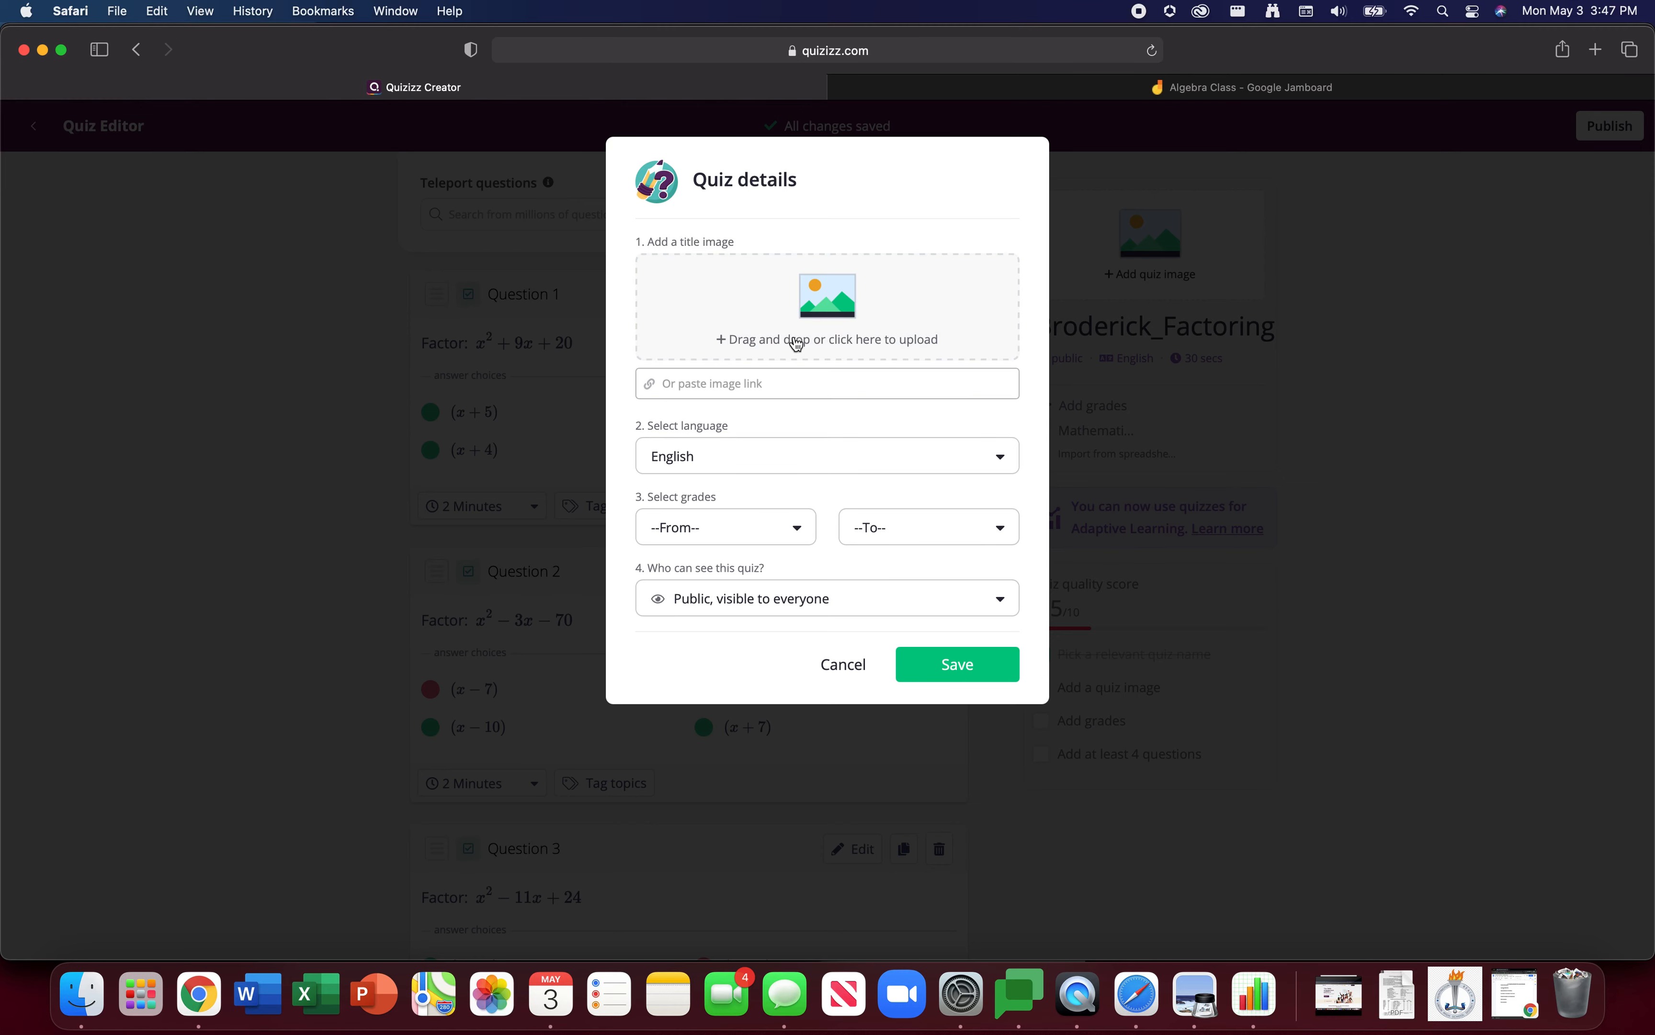
left_click(714, 537)
scroll(714, 573, "down", 5)
left_click(676, 577)
left_click(960, 676)
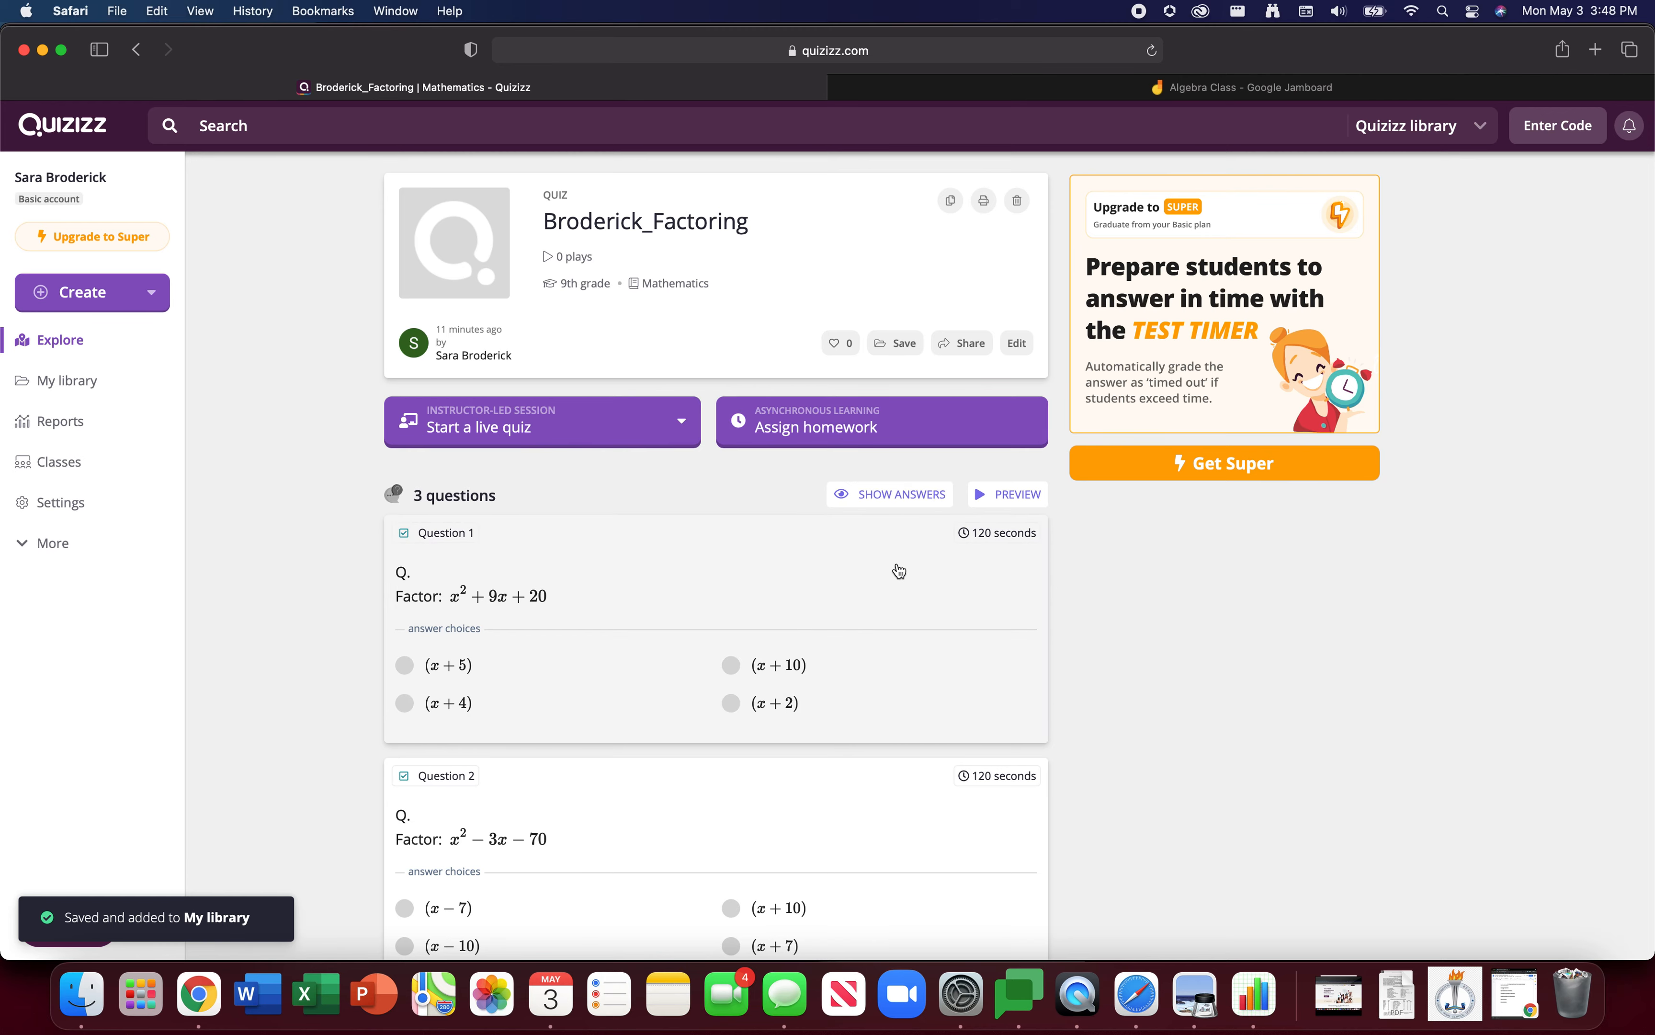
Preview the published quiz as a student game, then close the preview and return to the quiz page.
left_click(1018, 504)
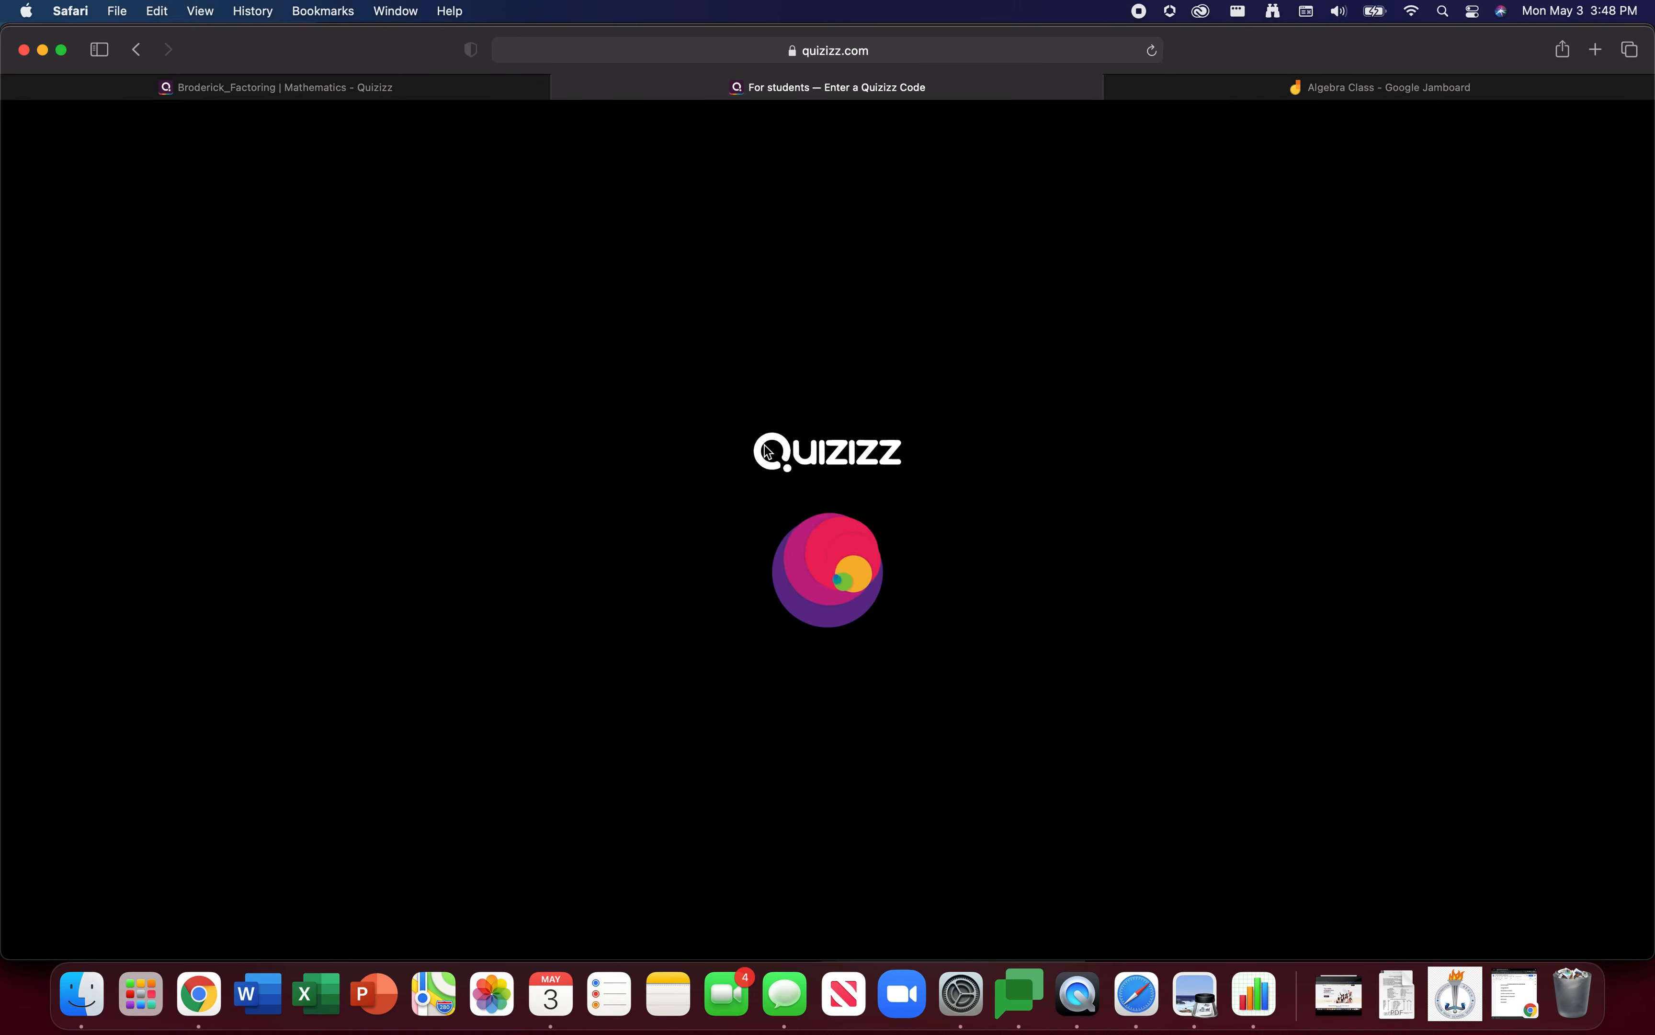
left_click(876, 253)
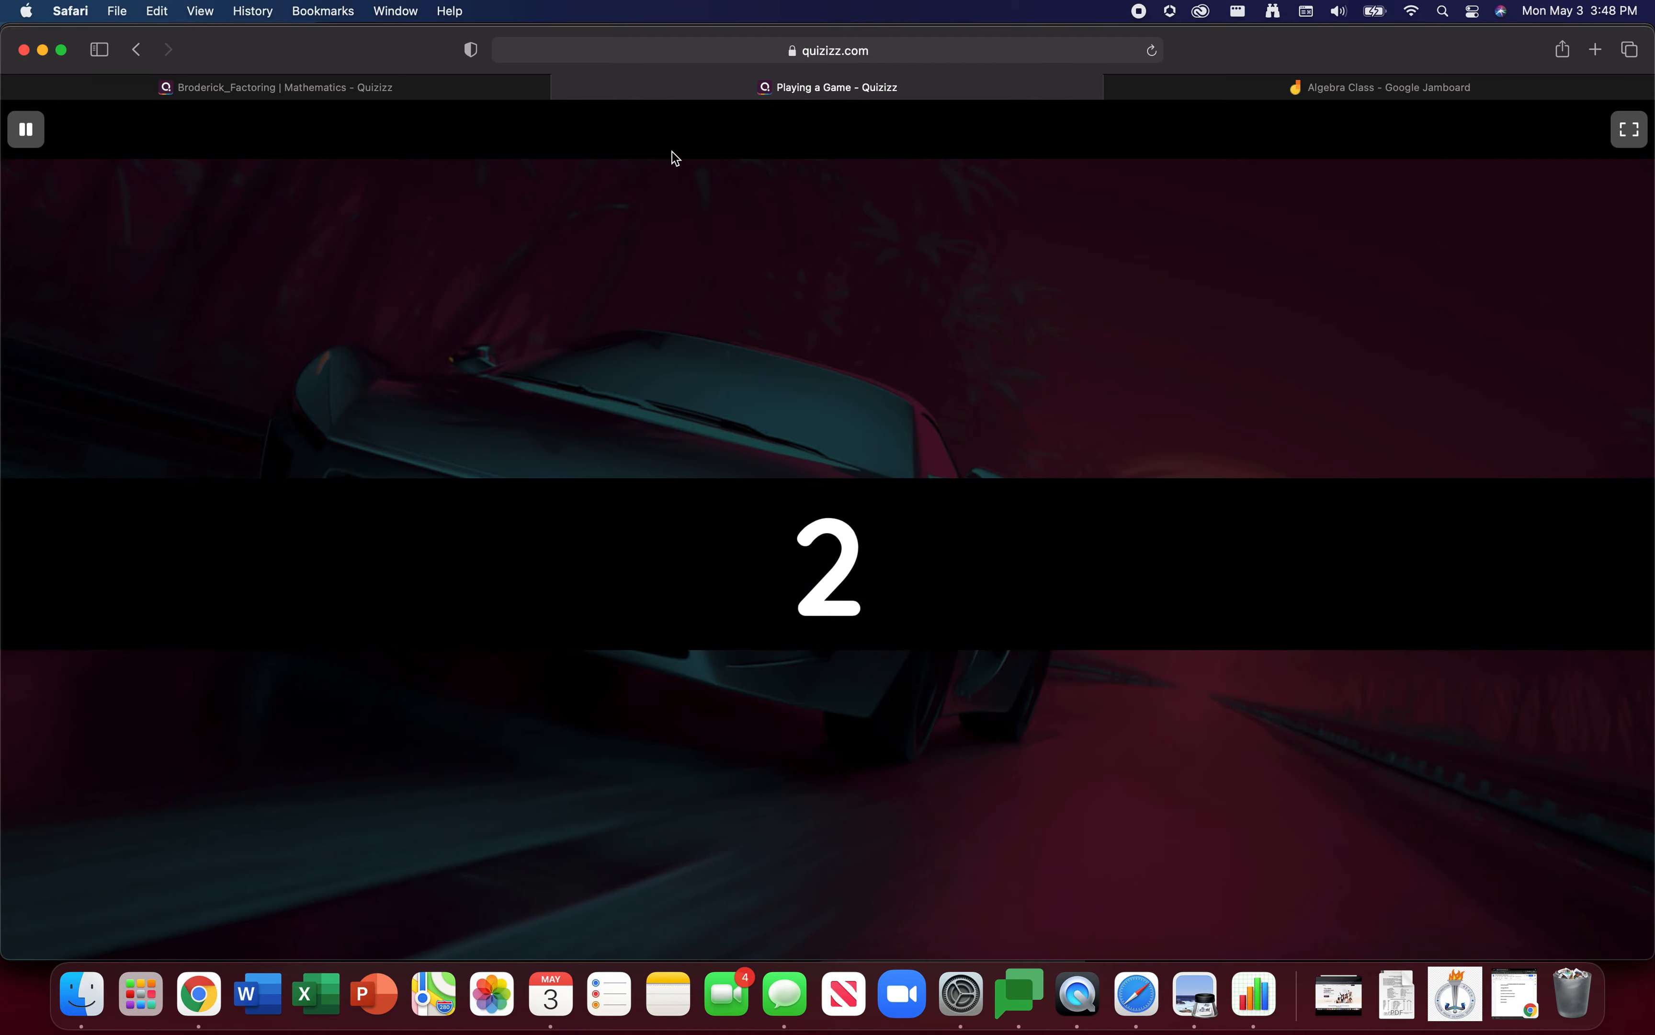
left_click(444, 93)
left_click(595, 91)
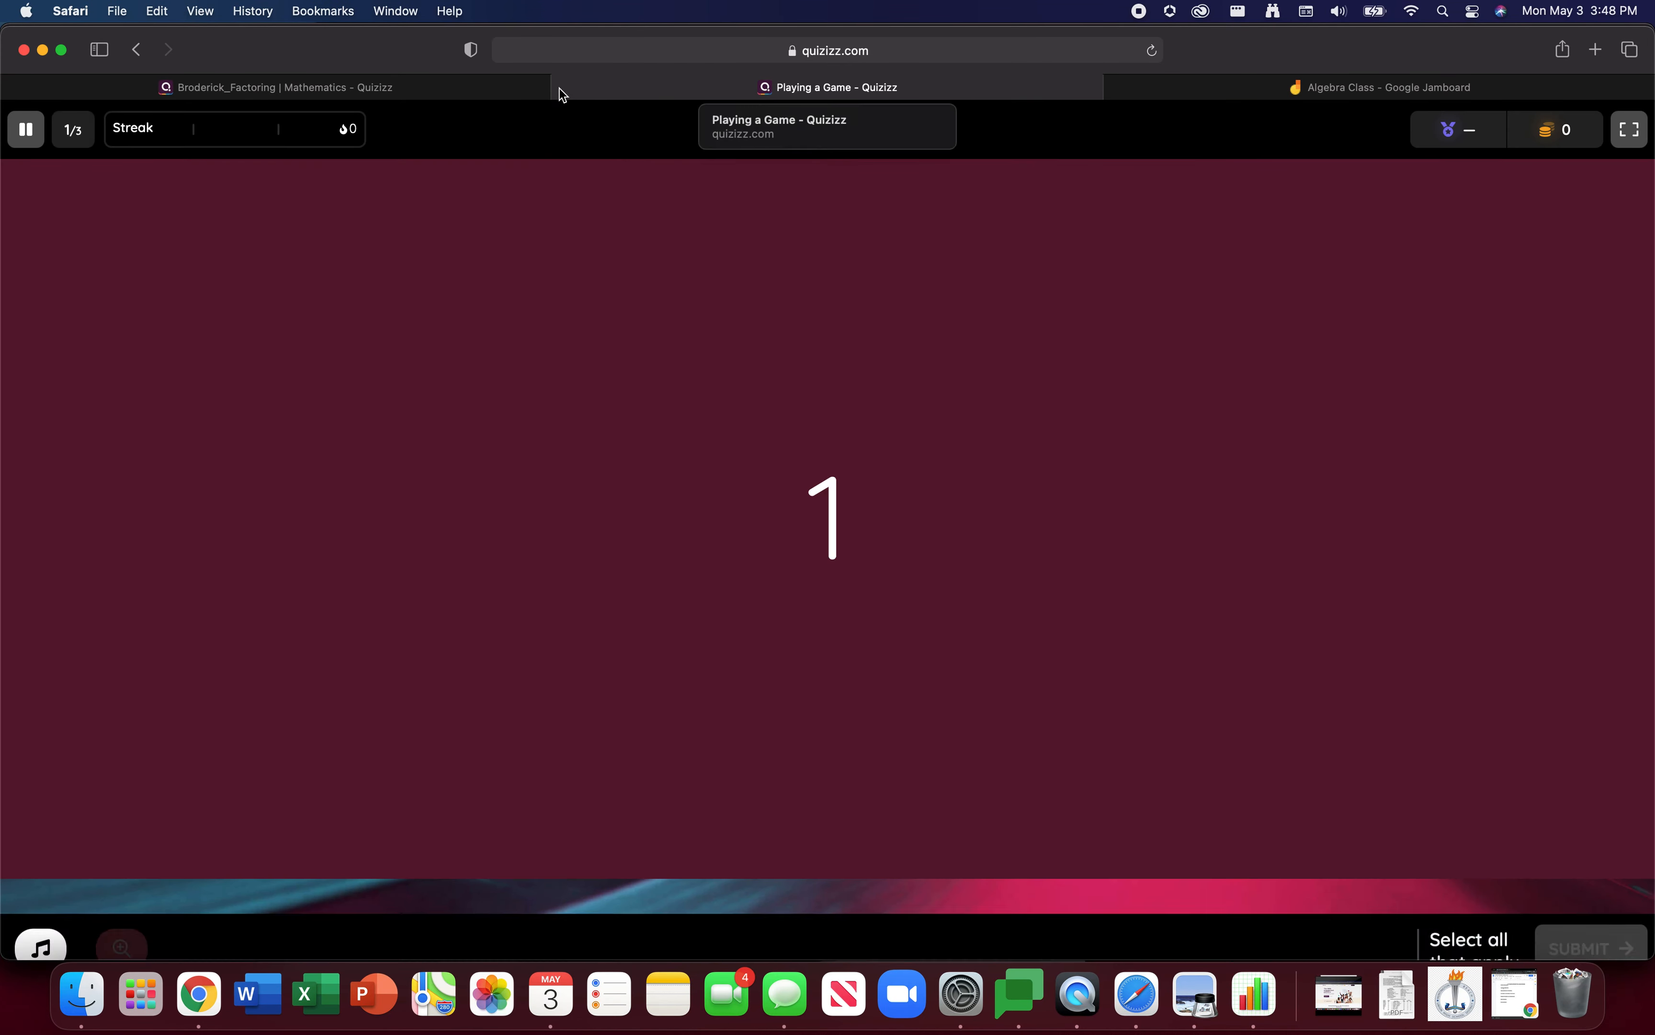
left_click(561, 89)
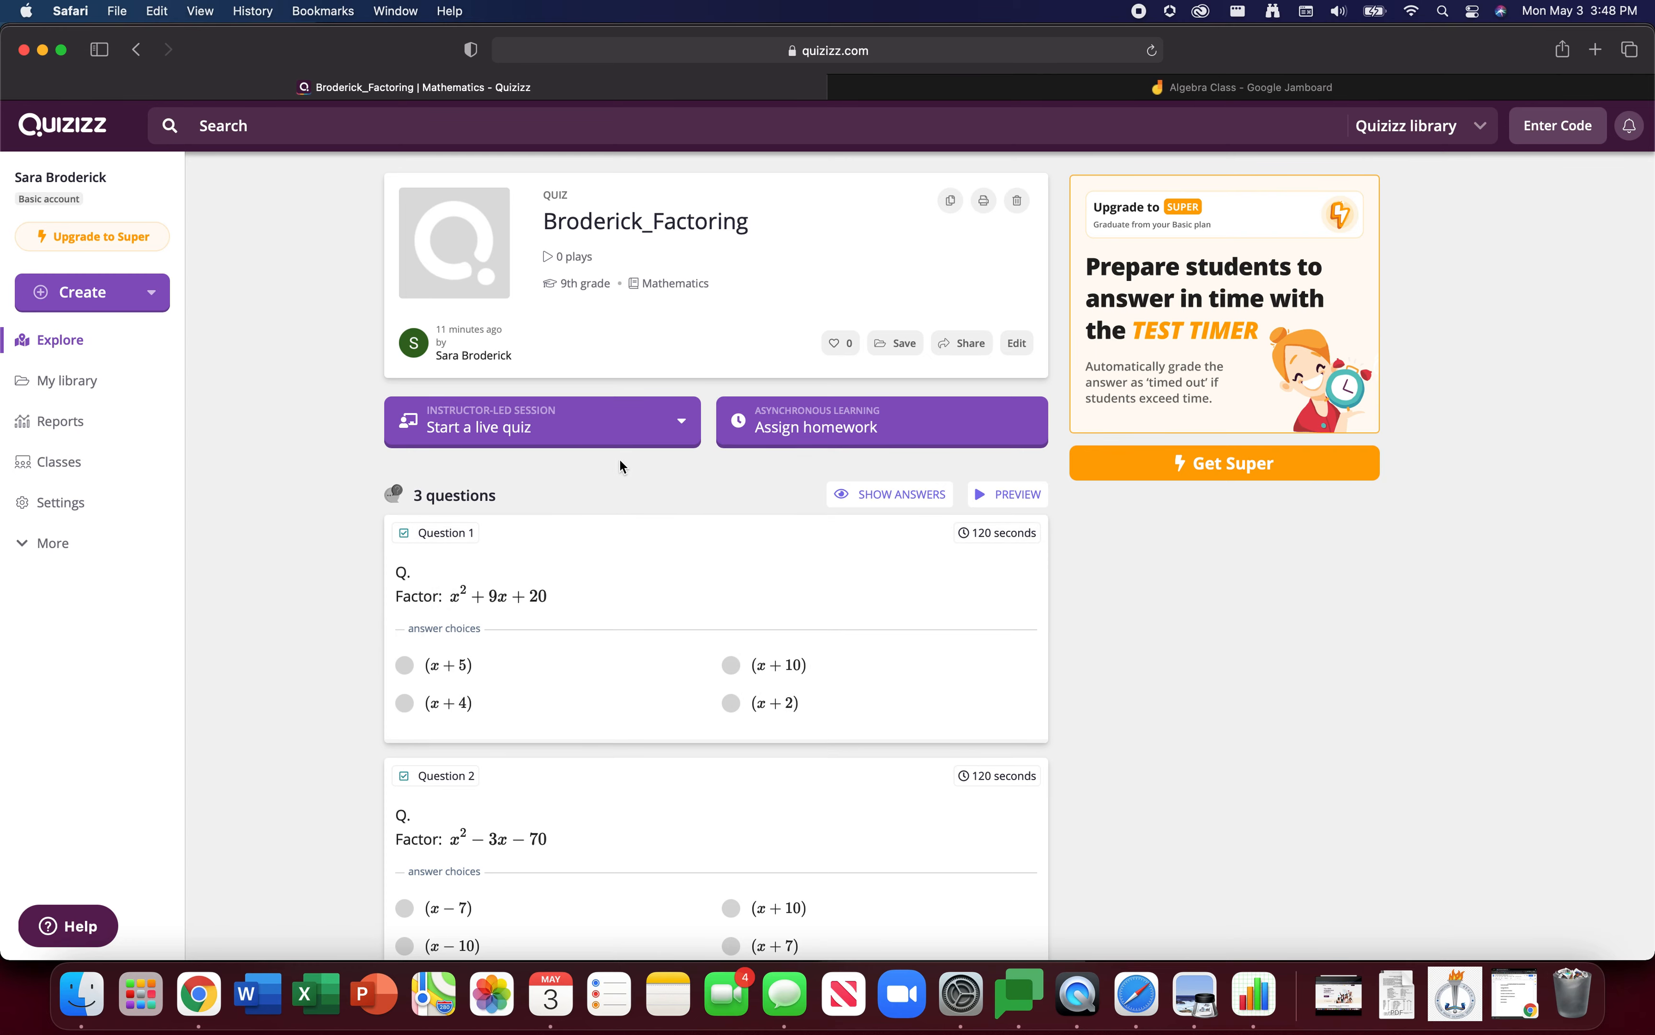
Open the quiz's sharing options and copy its shareable link.
scroll(660, 626, "down", 6)
scroll(666, 638, "up", 10)
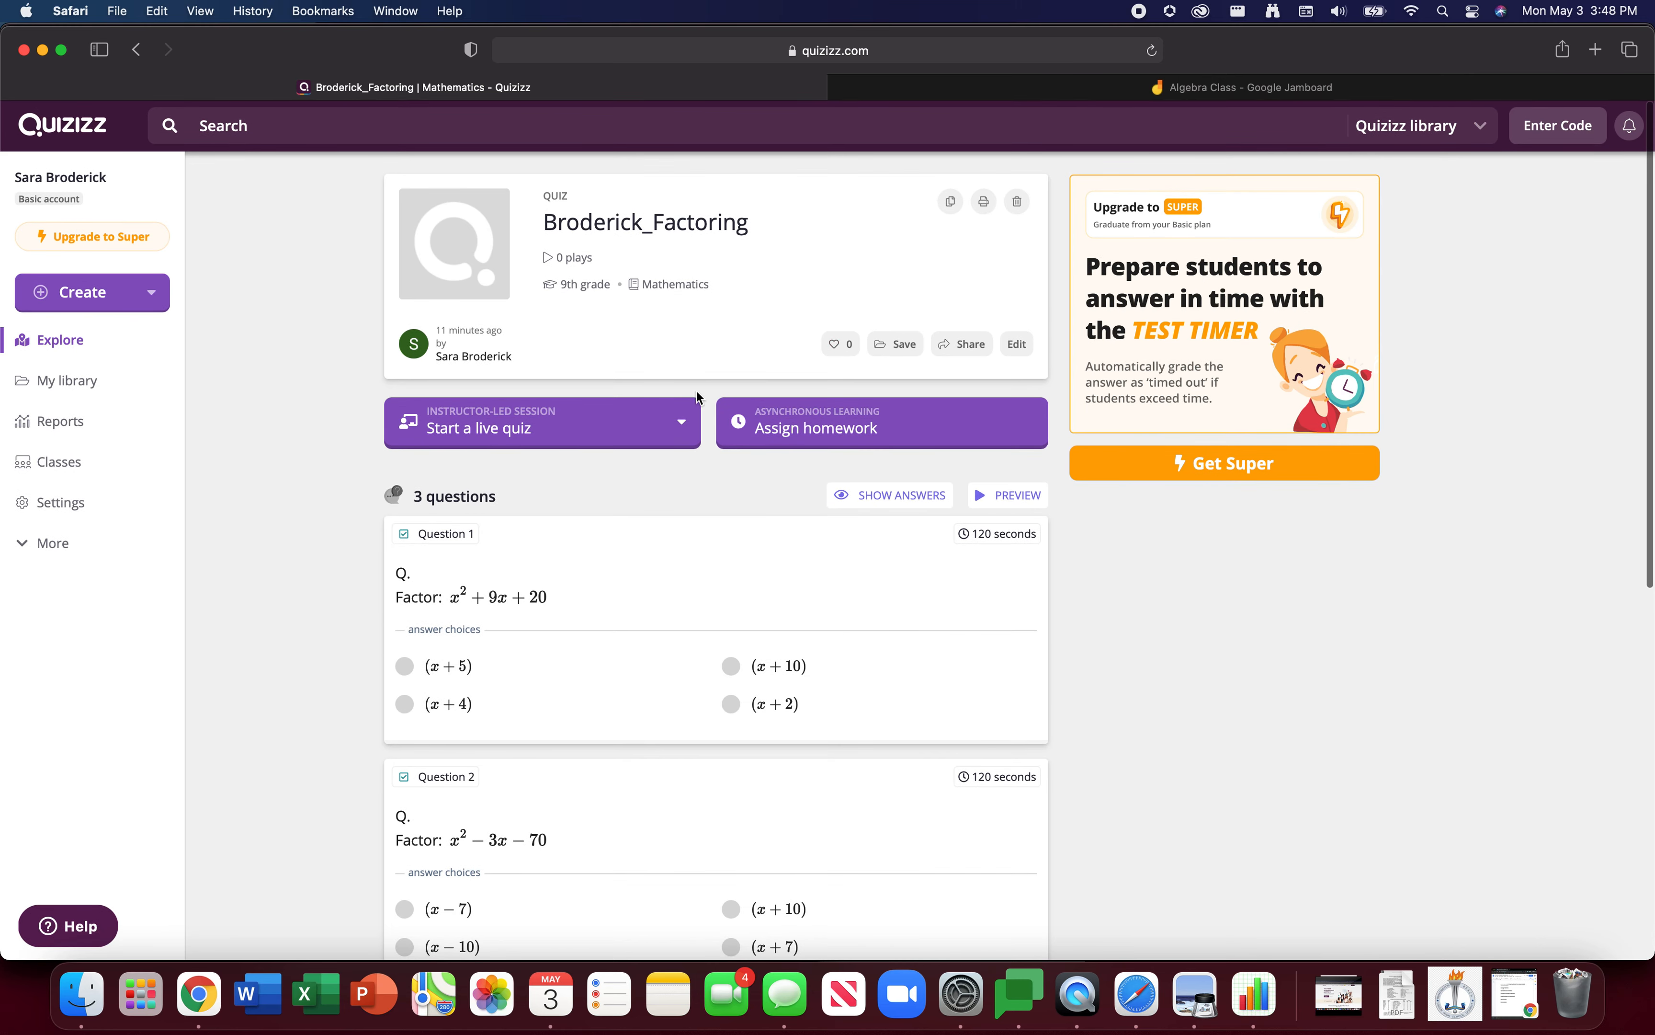
left_click(960, 348)
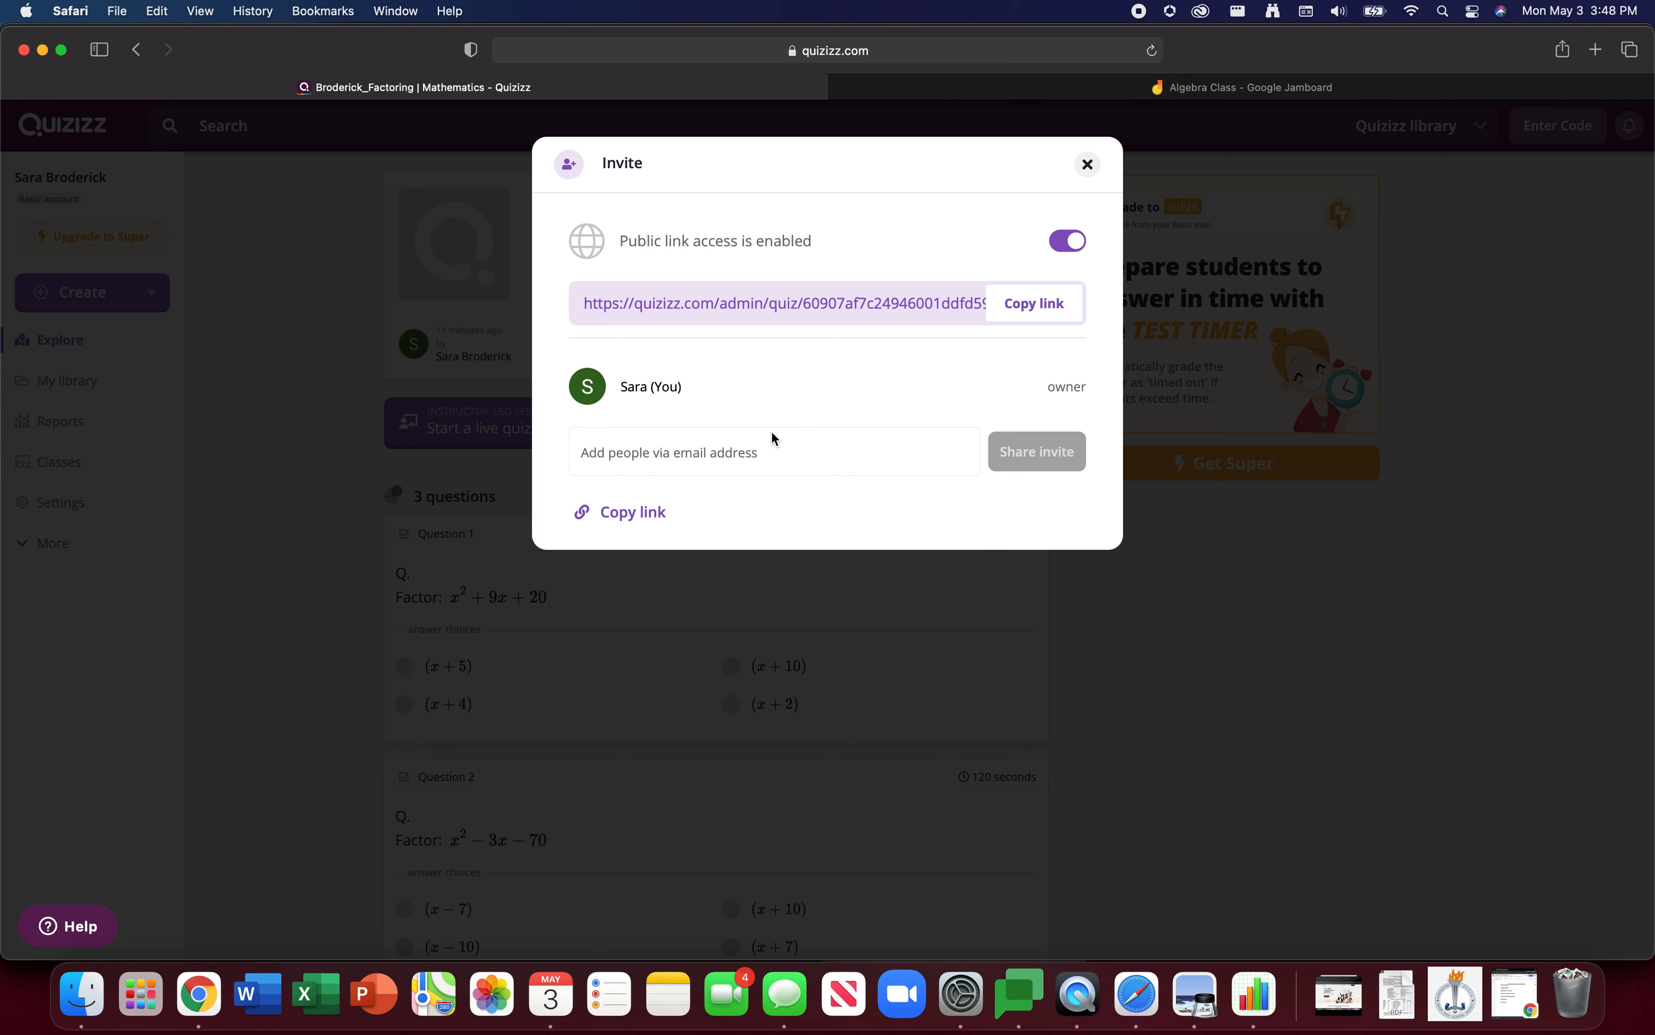
left_click(655, 508)
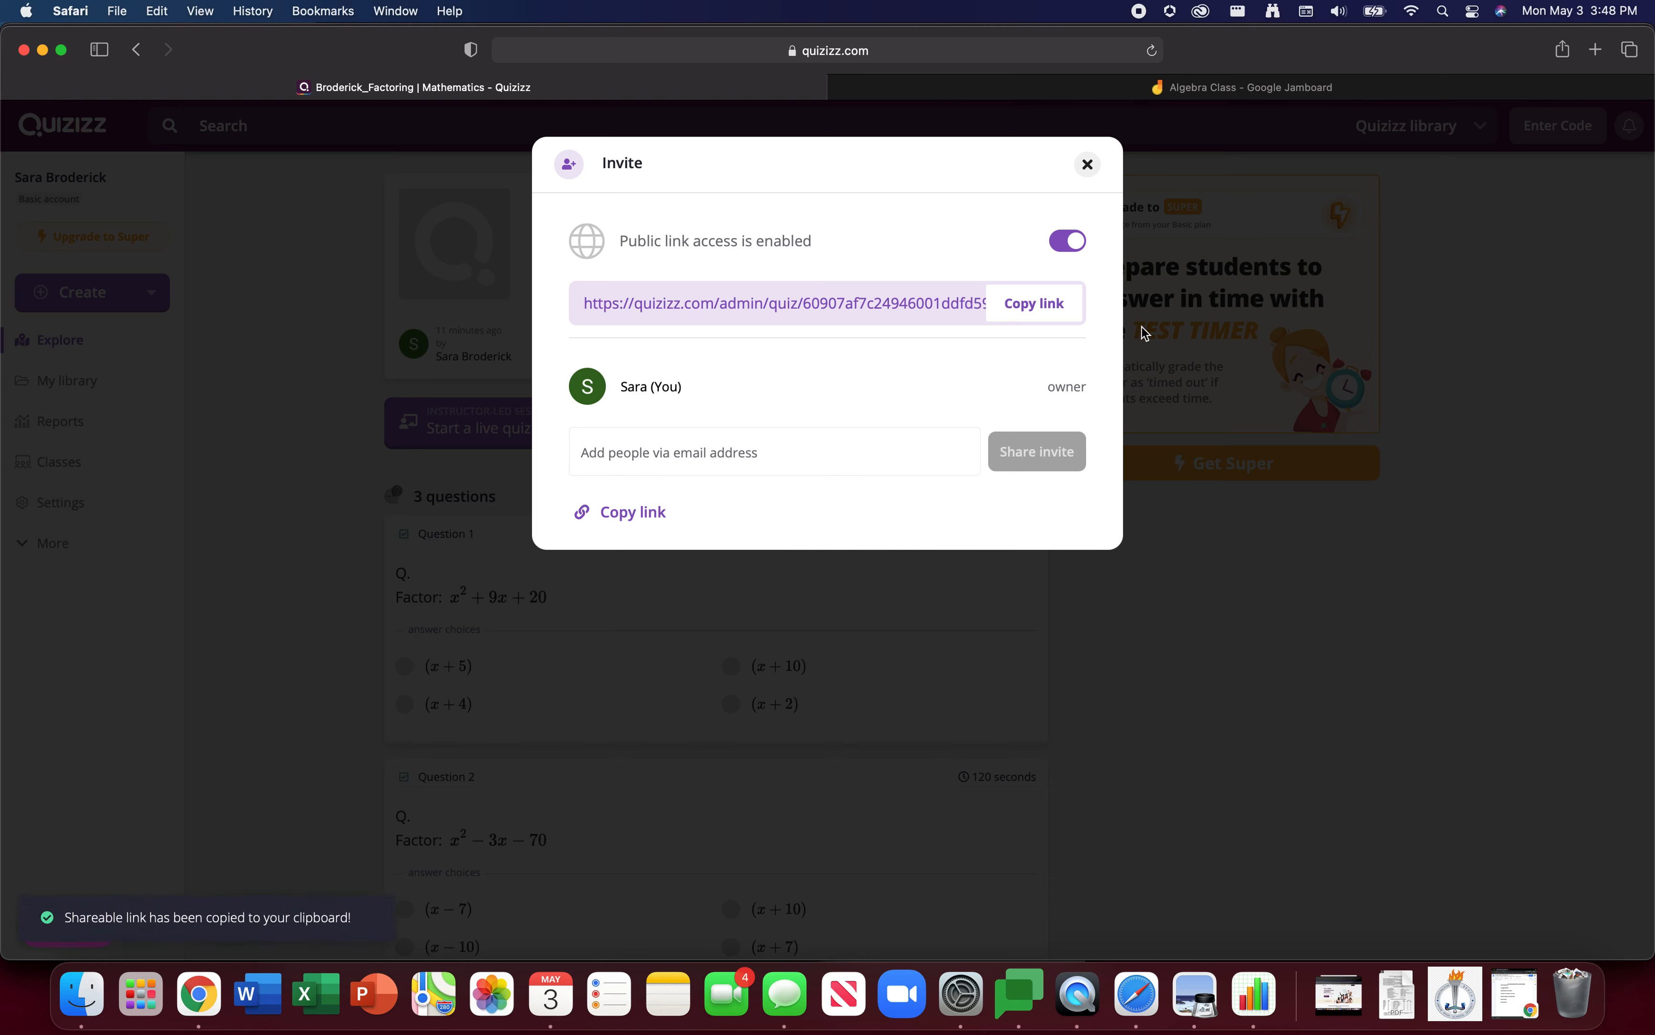
Close the quiz's sharing options, reopen them to copy the public link again, and return to the quiz page.
left_click(1091, 168)
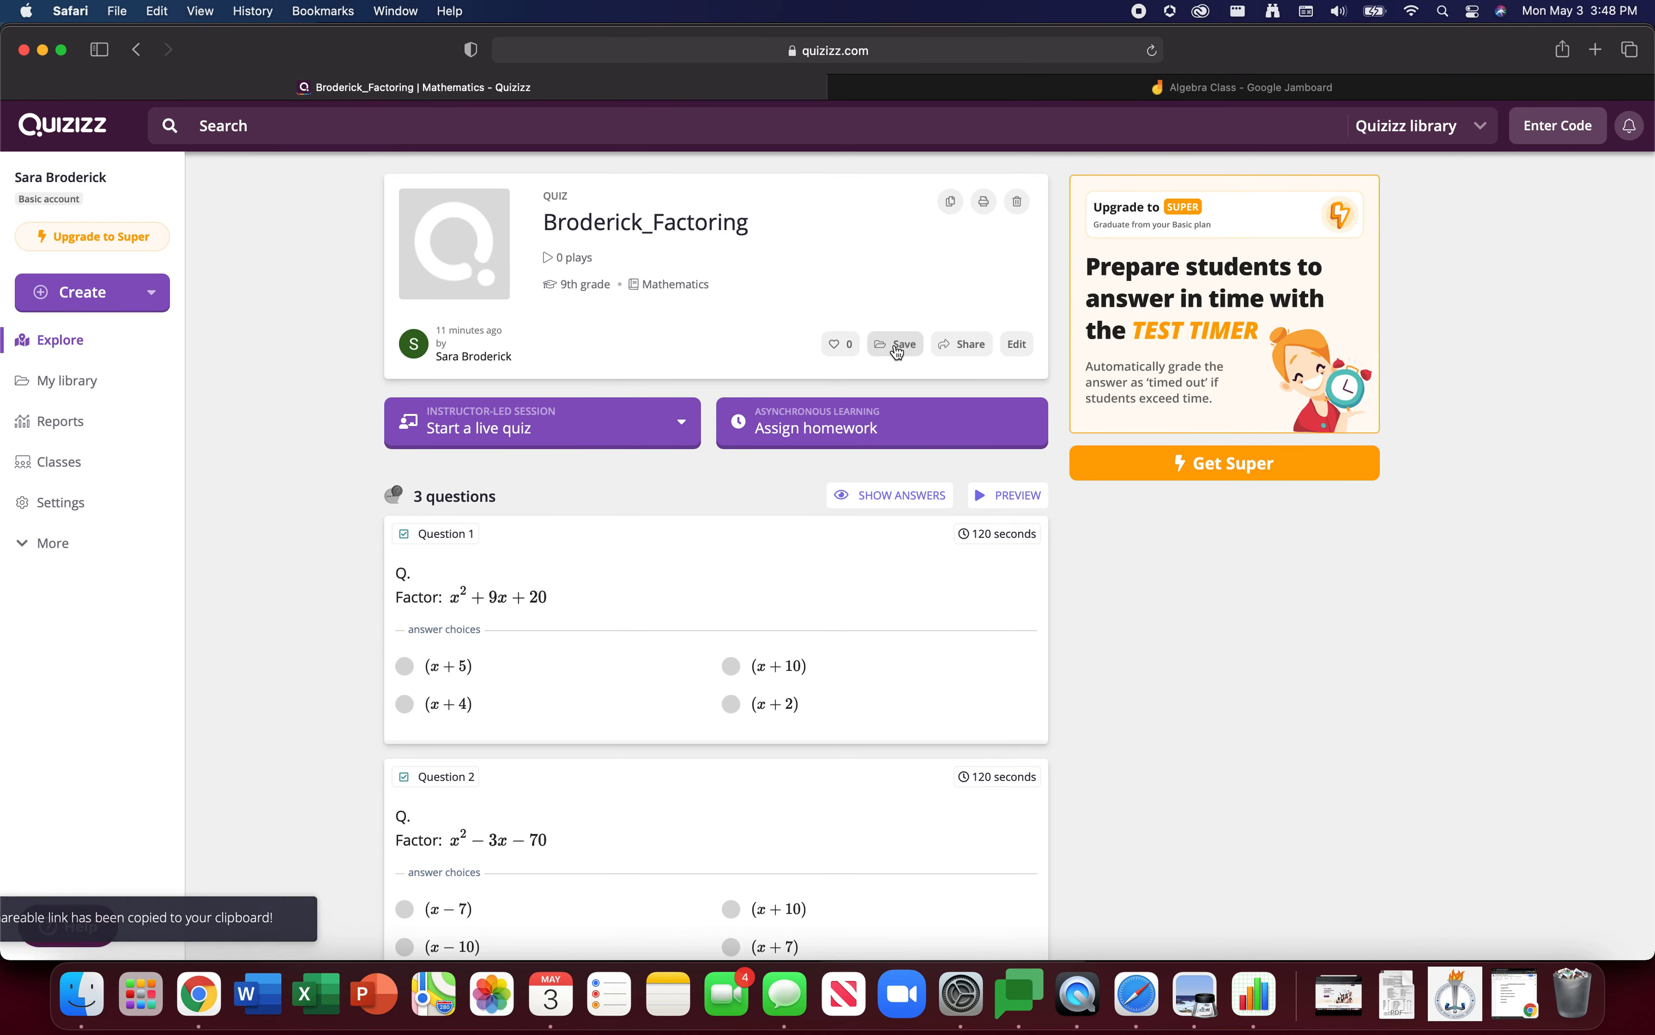
left_click(968, 346)
left_click(1024, 310)
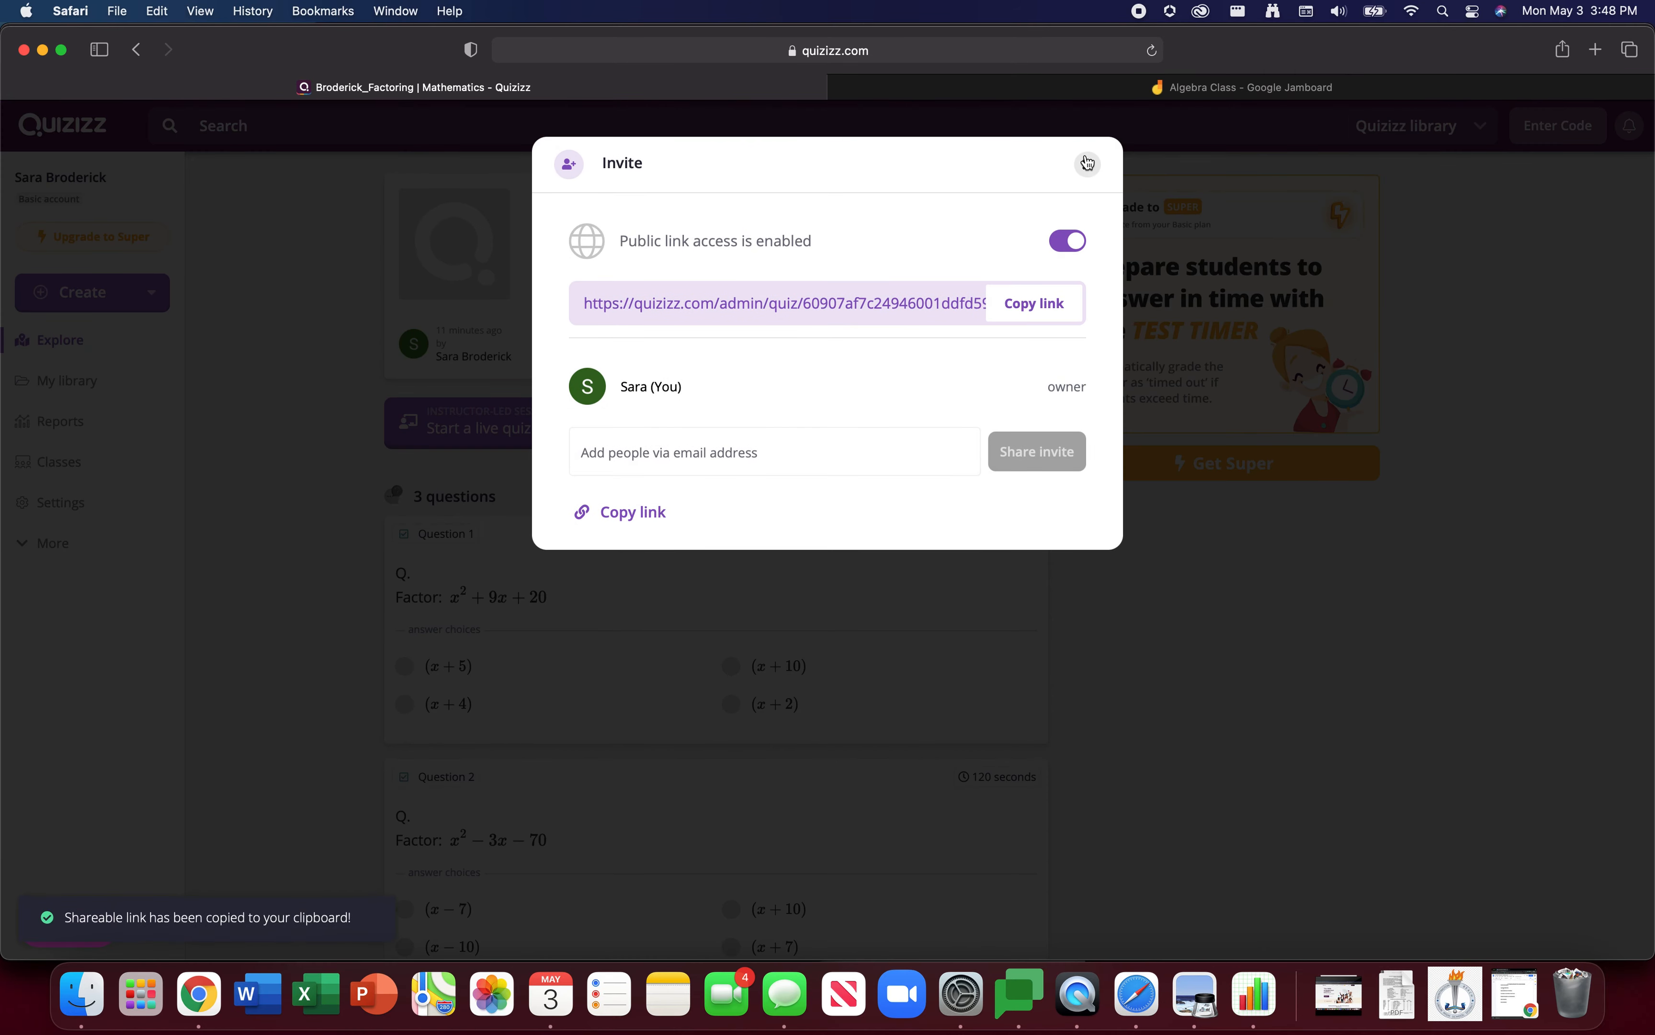
left_click(1088, 165)
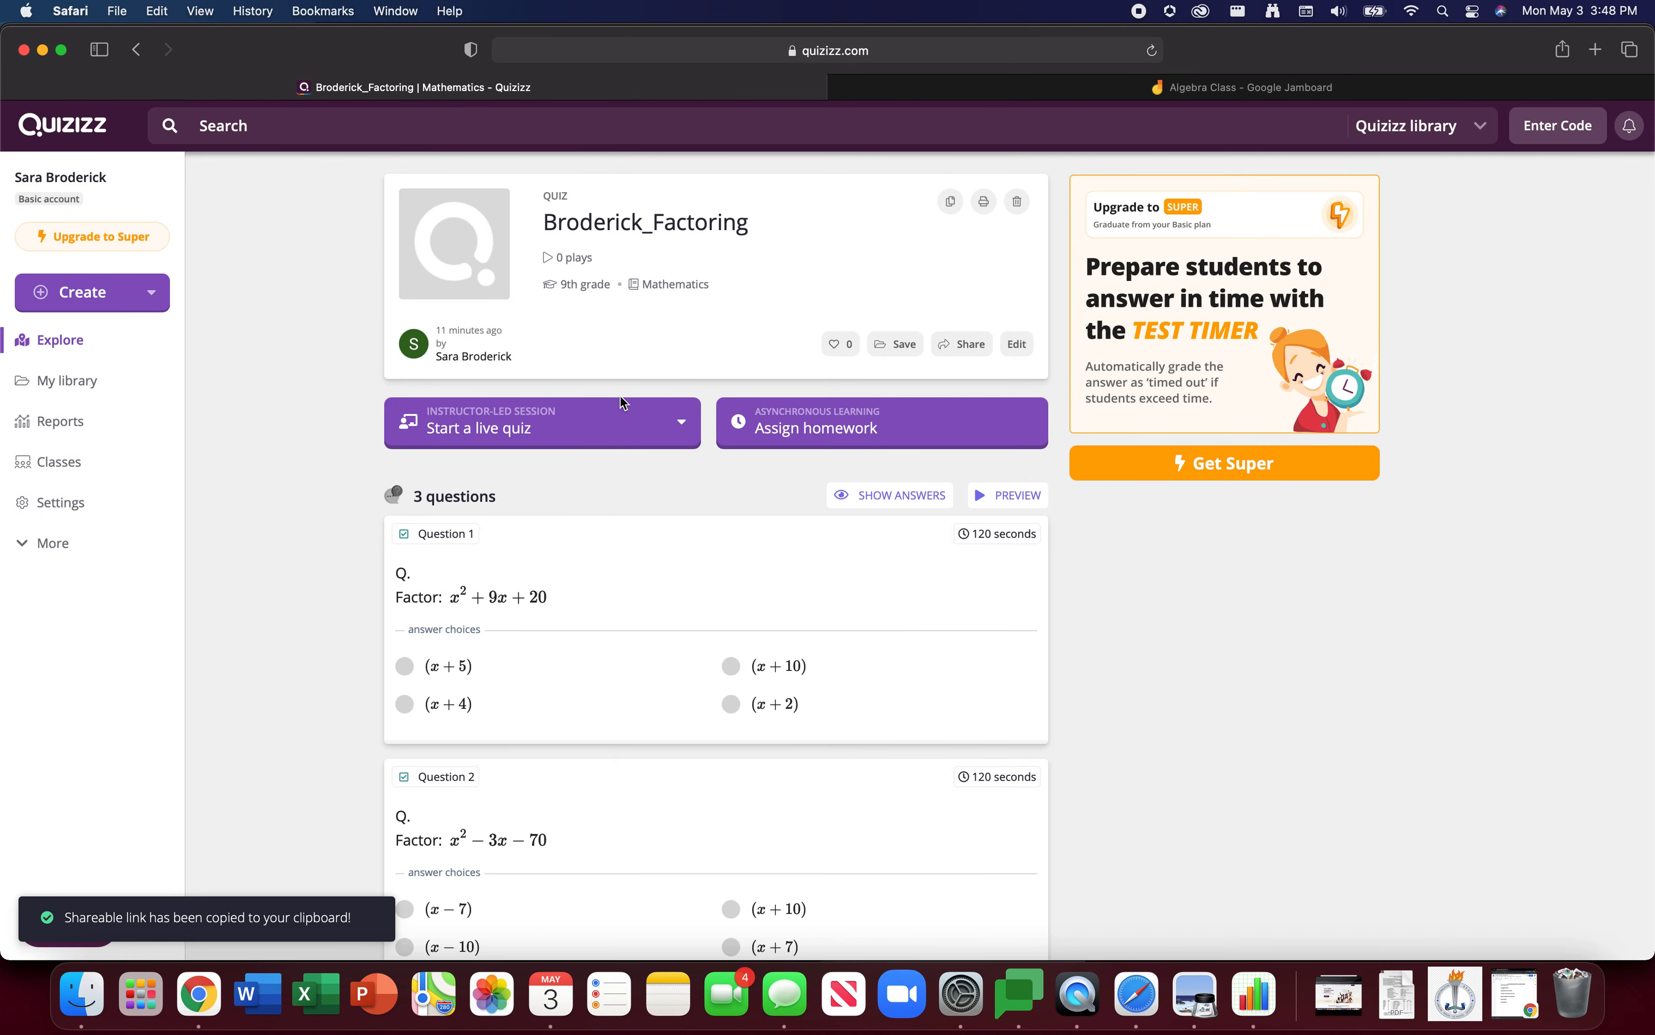
Set up an instructor-led live session of the quiz in Classic mode and copy its join link before leaving the waiting room.
left_click(506, 432)
left_click(527, 499)
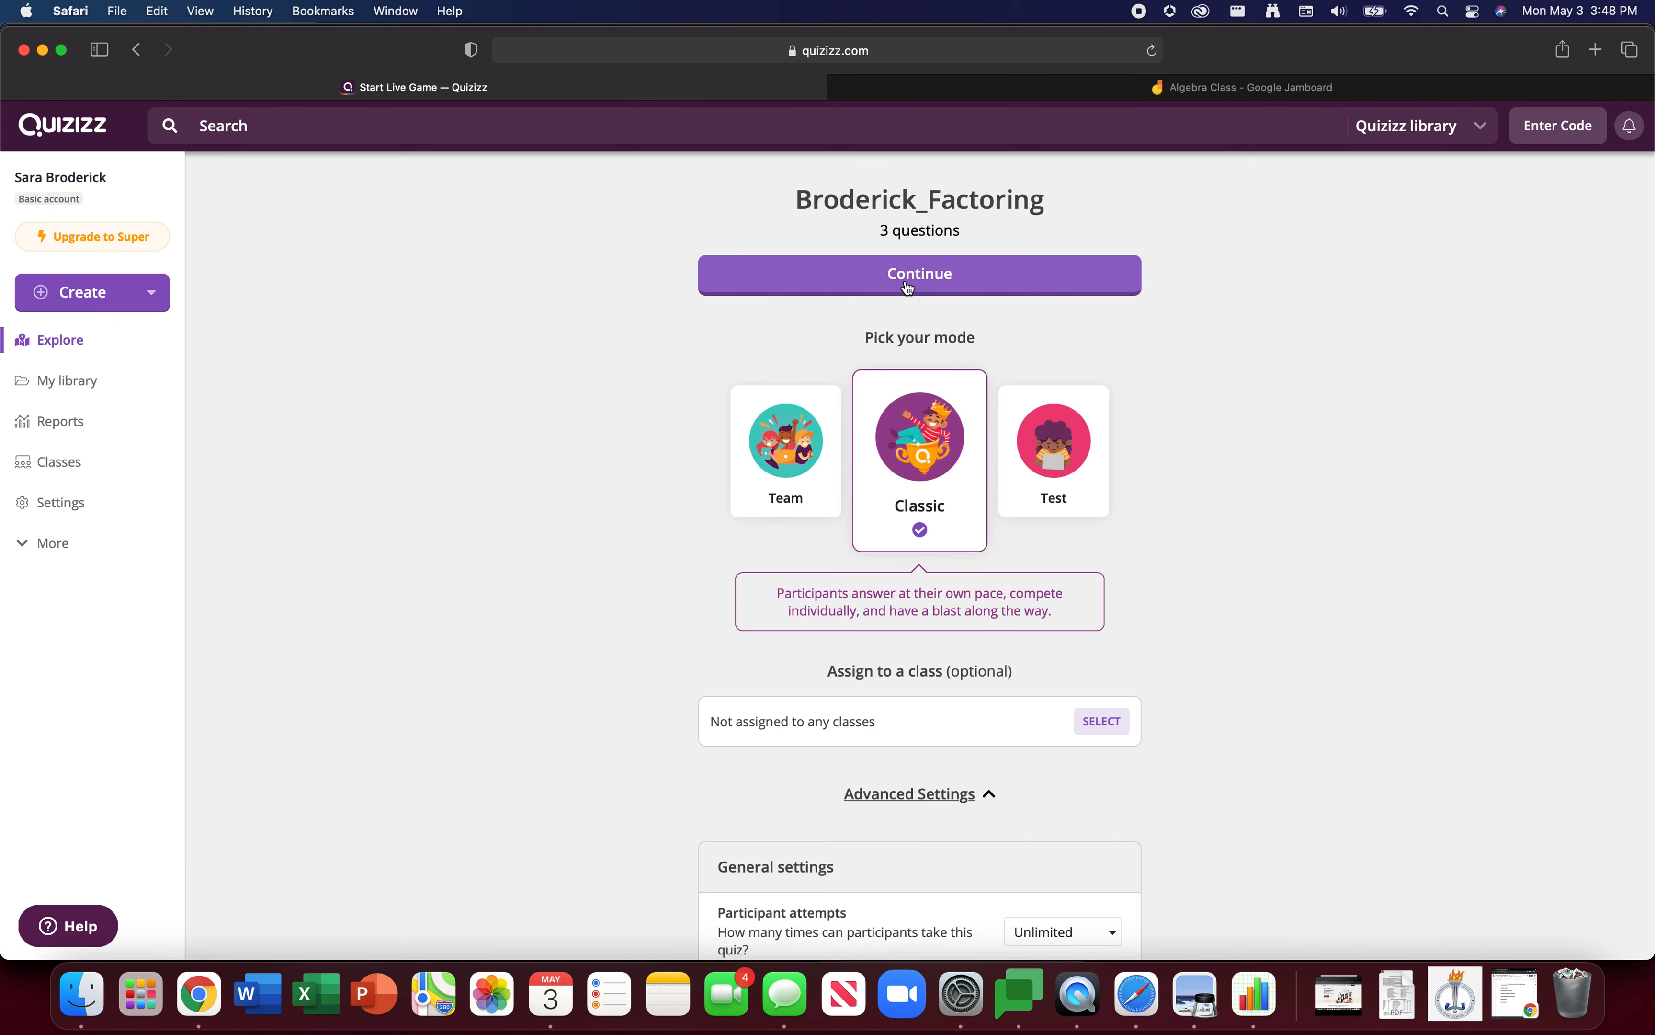
left_click(910, 287)
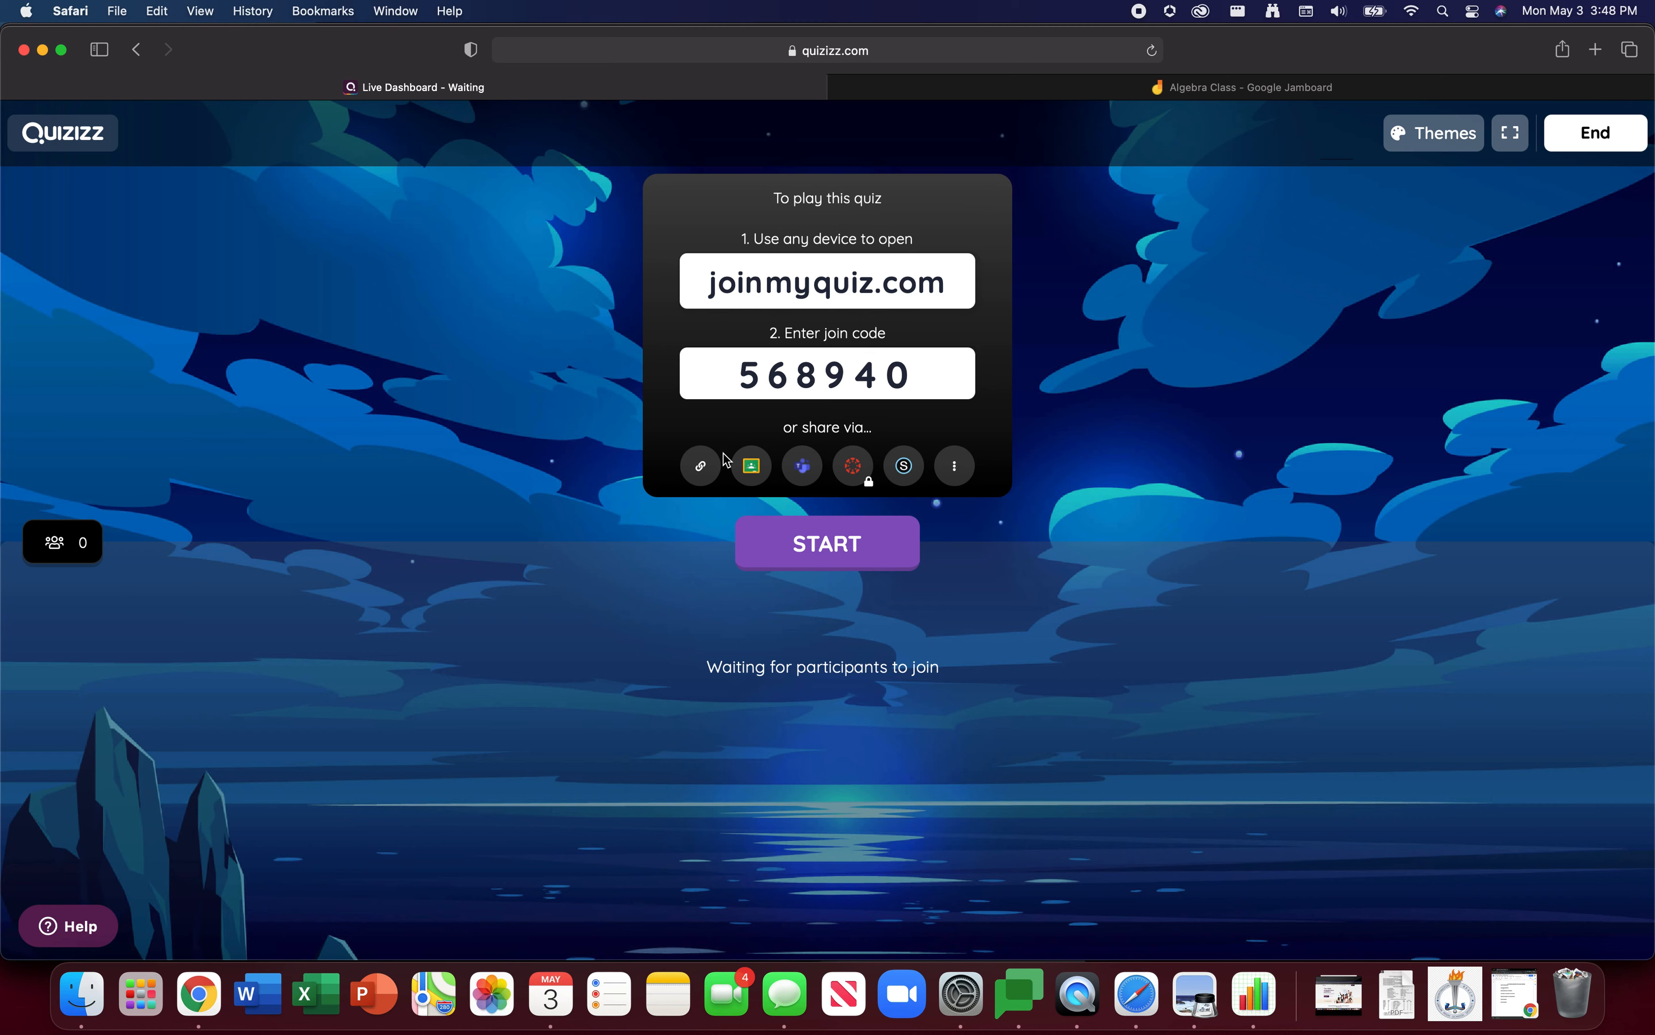
left_click(701, 467)
left_click(137, 54)
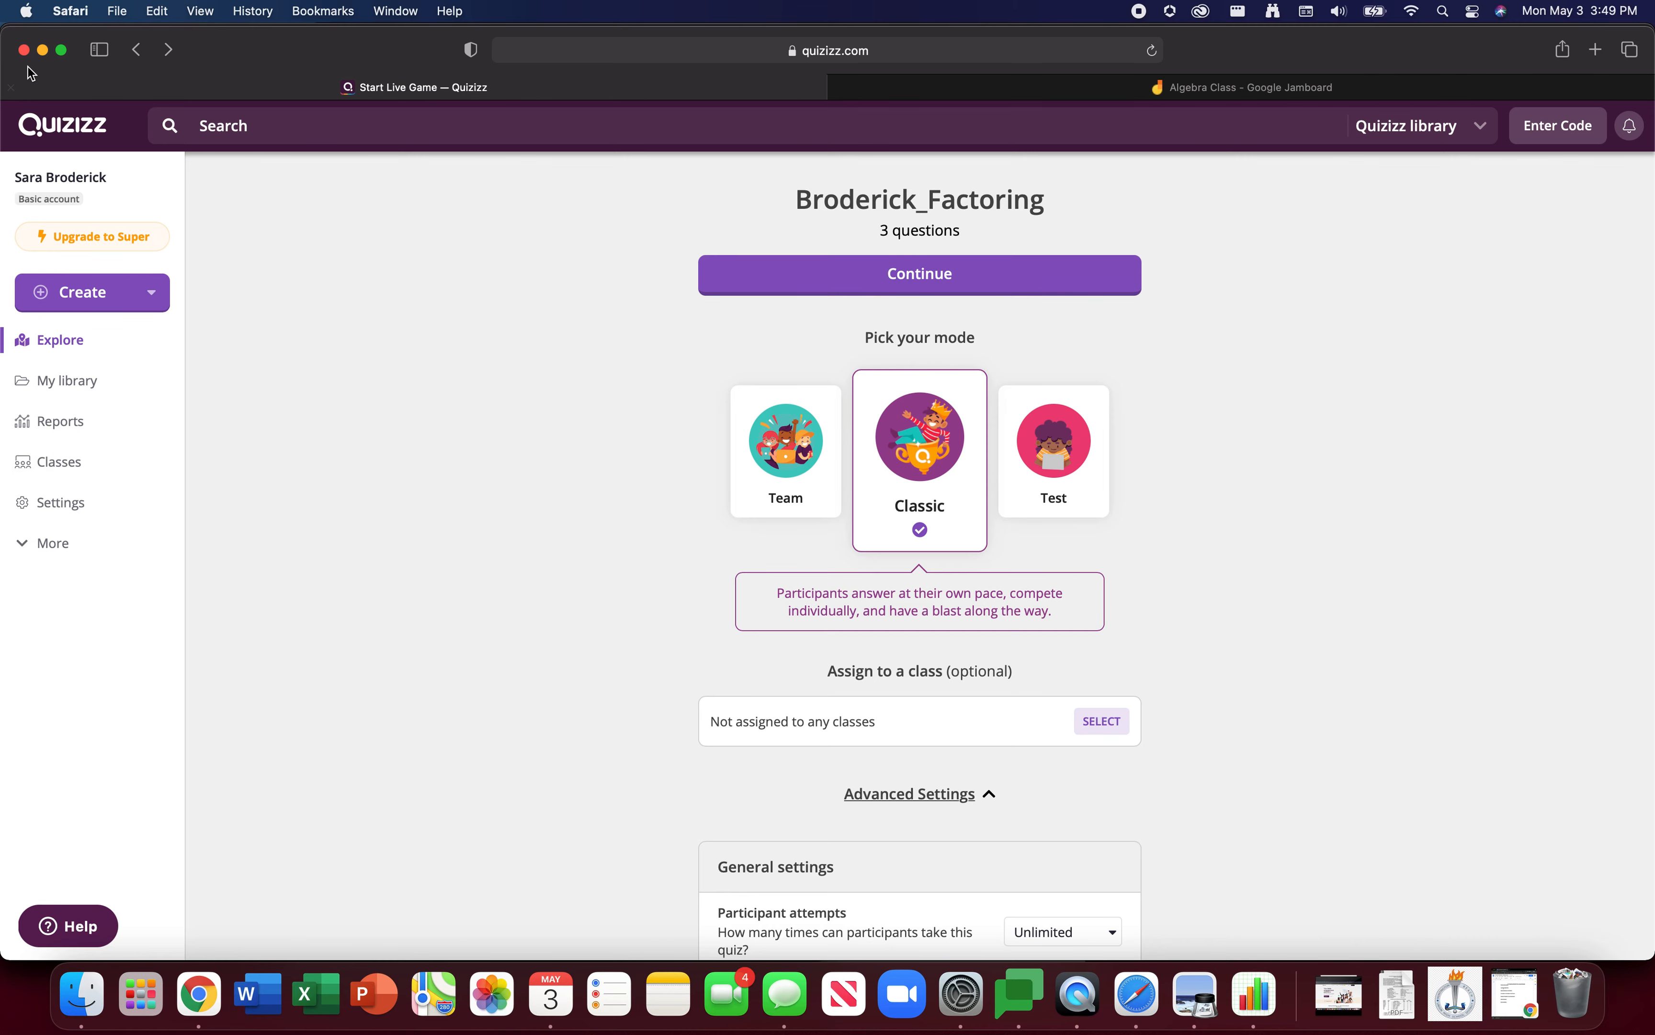
Close the quiz's browser tab and load the Quizizz home page in a new tab.
left_click(11, 86)
left_click(1595, 50)
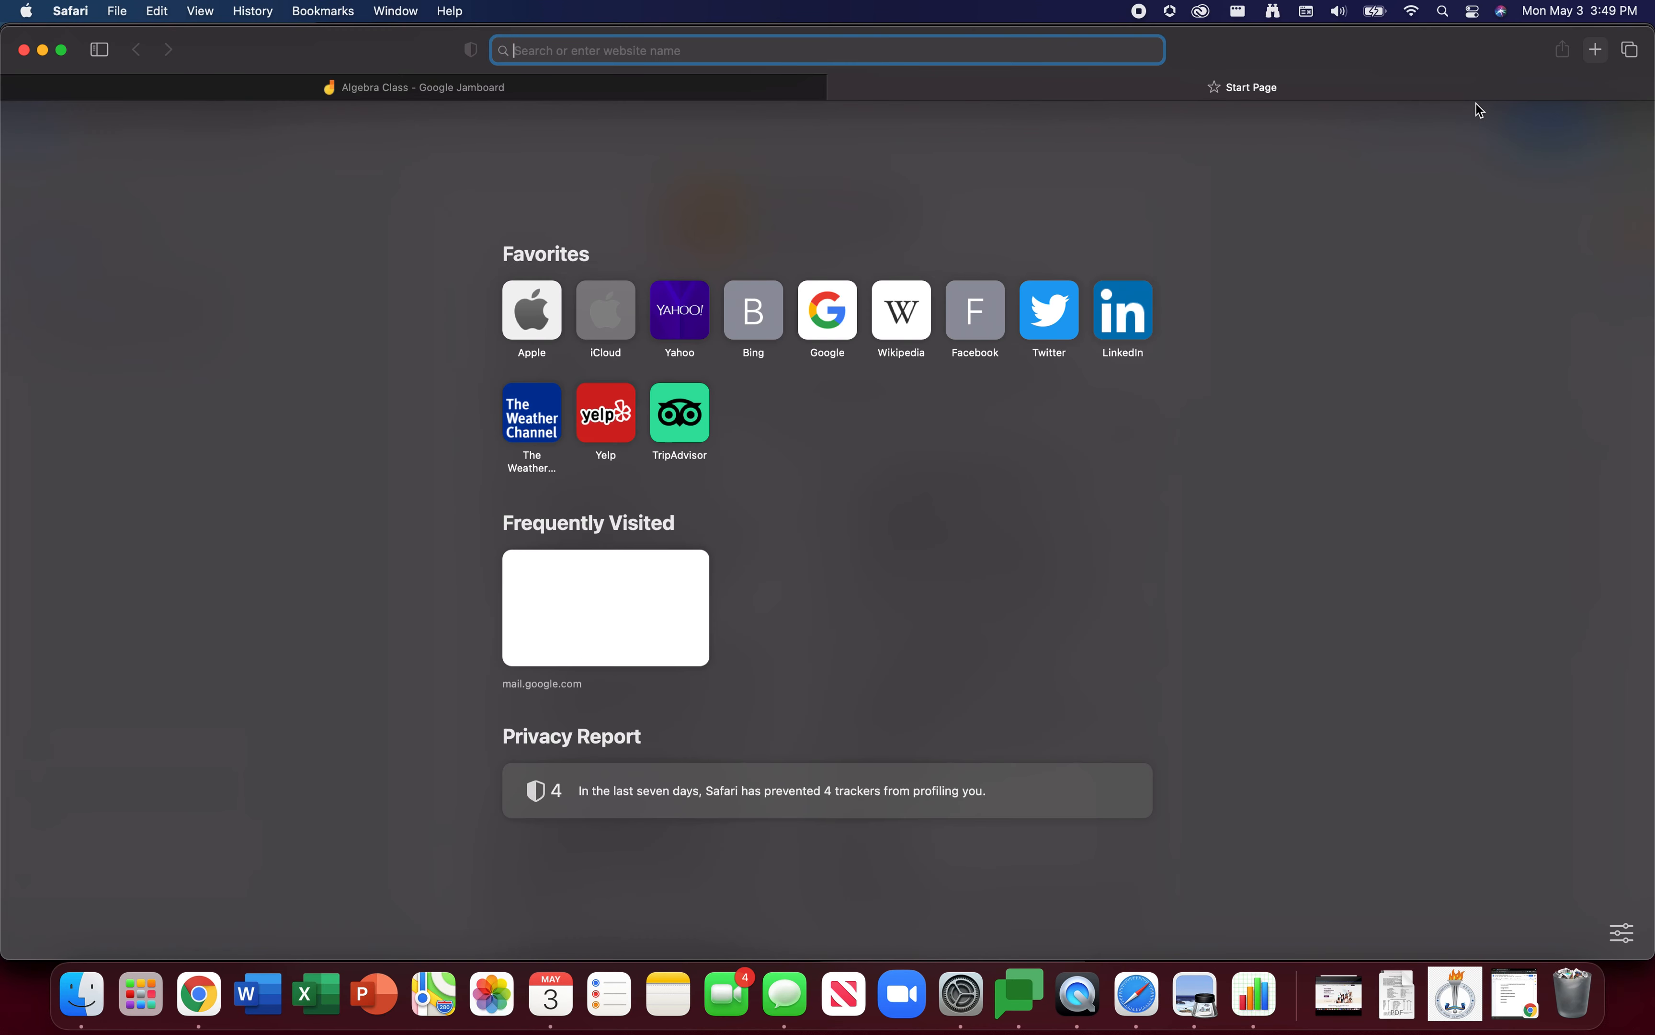
type("quiz")
key("Right")
key("Return")
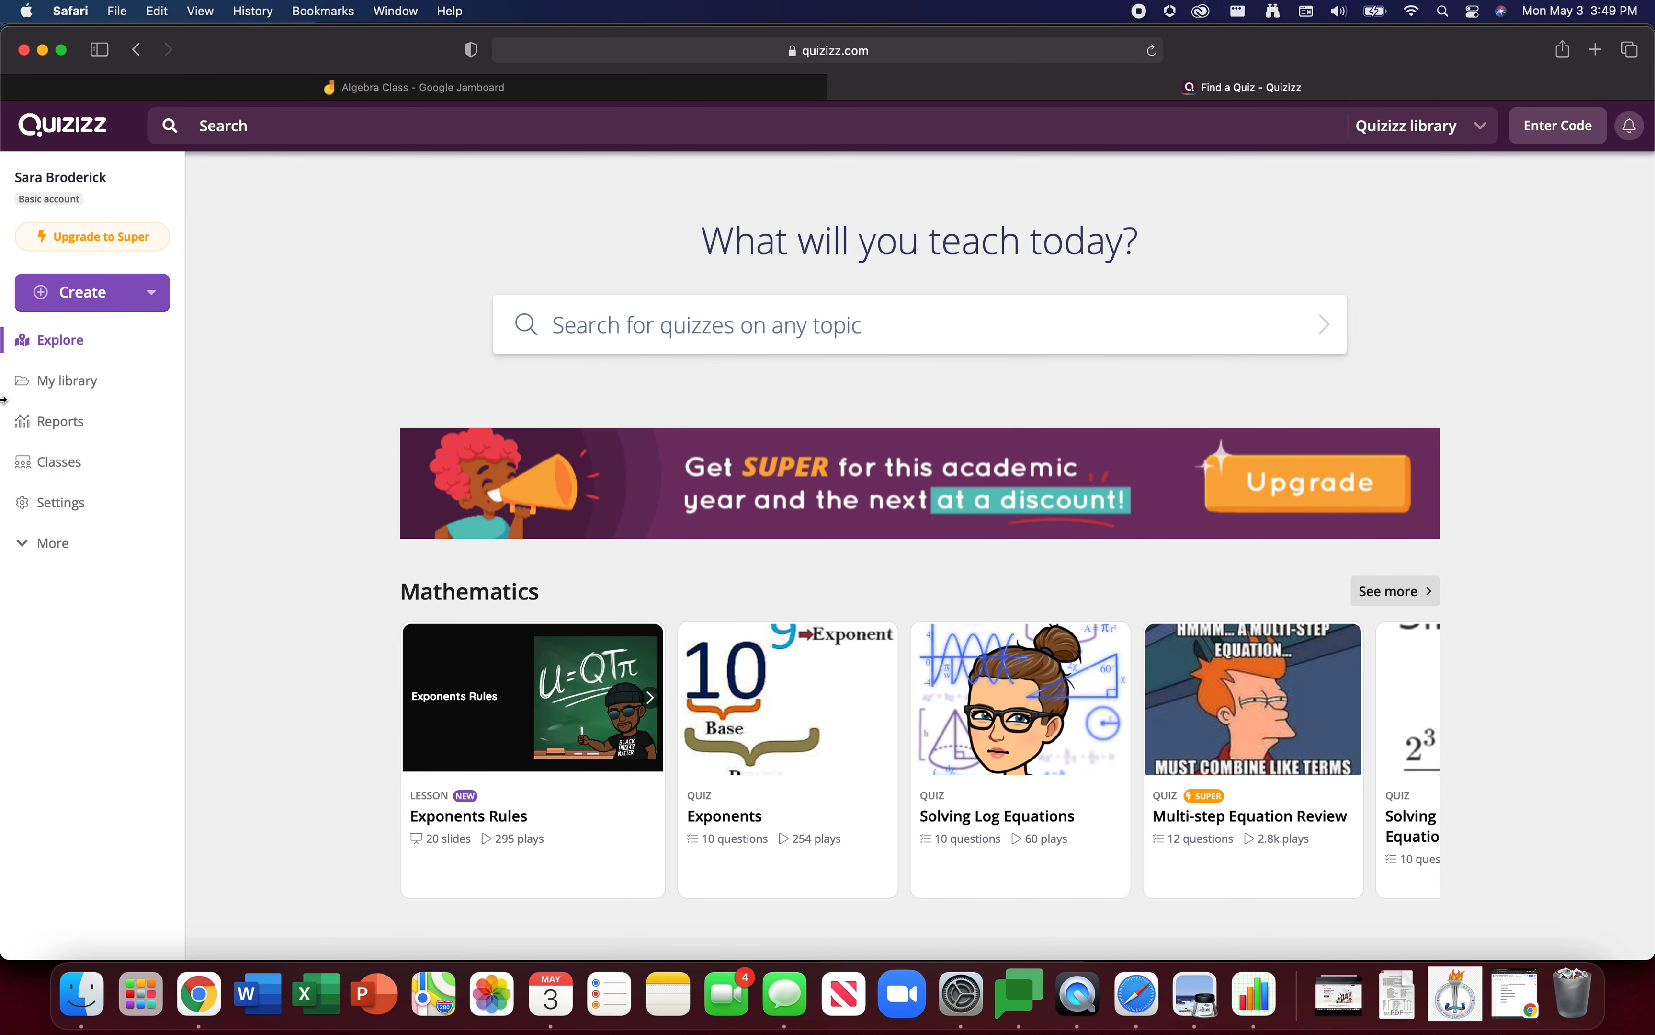
Open the saved factoring quiz from the personal library and review its questions and answer choices.
left_click(67, 379)
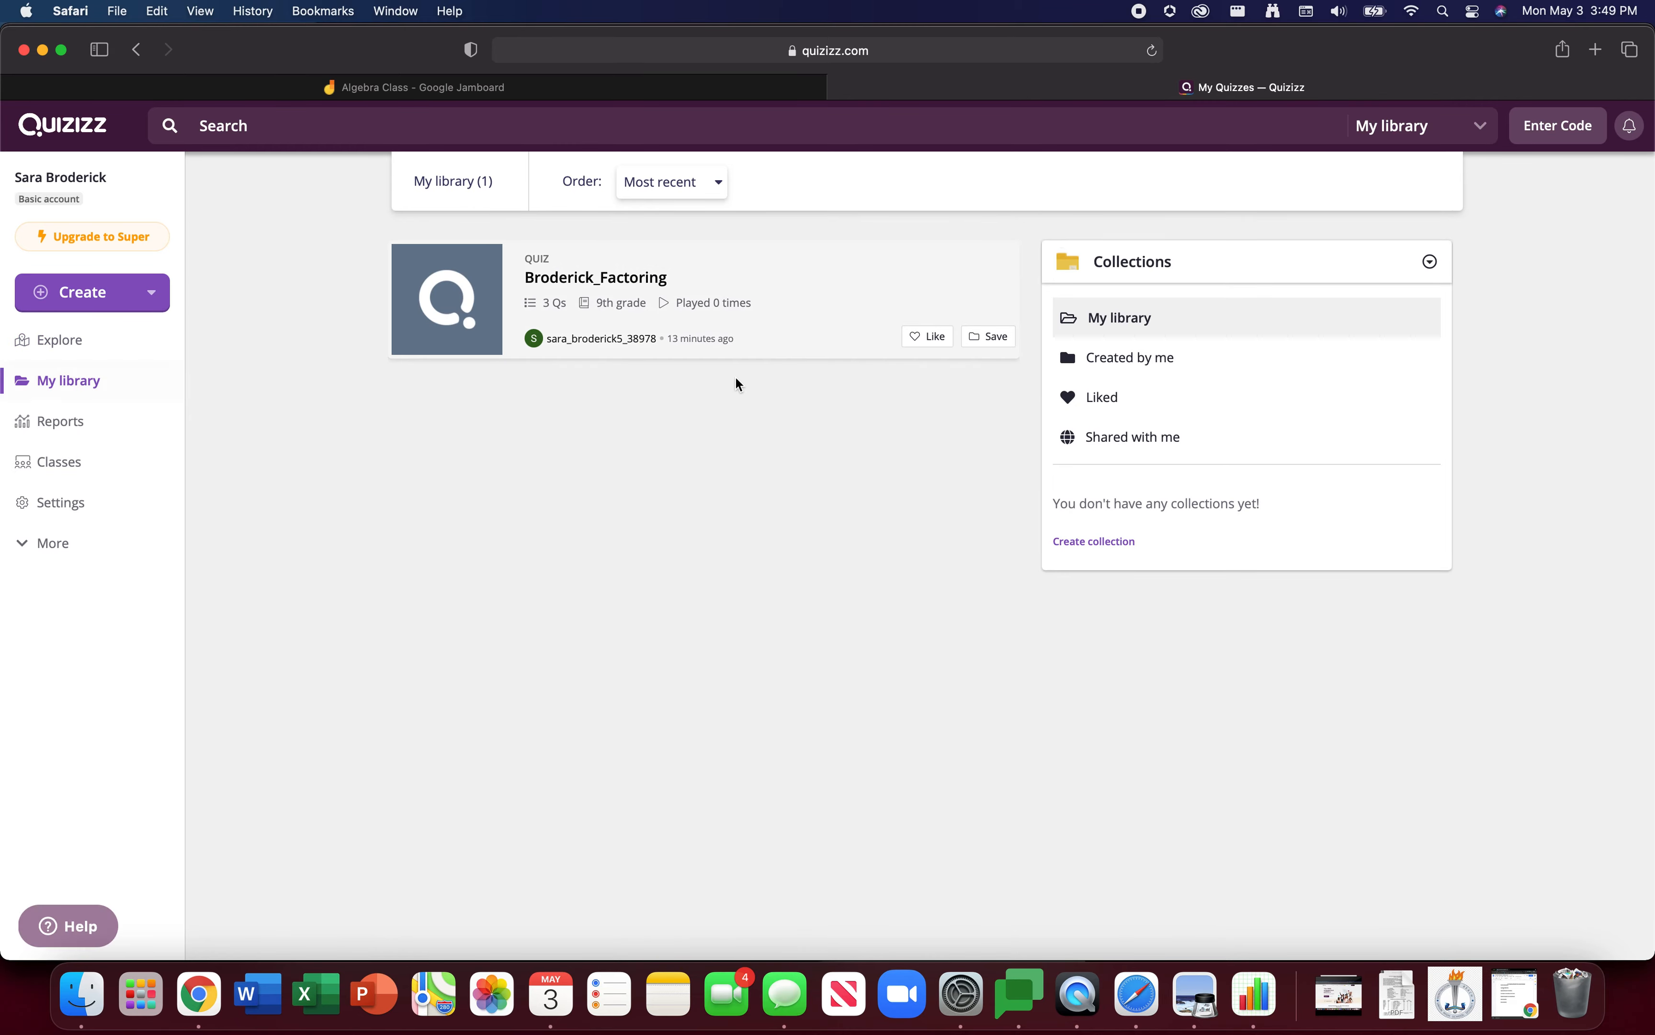
left_click(583, 277)
scroll(803, 544, "down", 5)
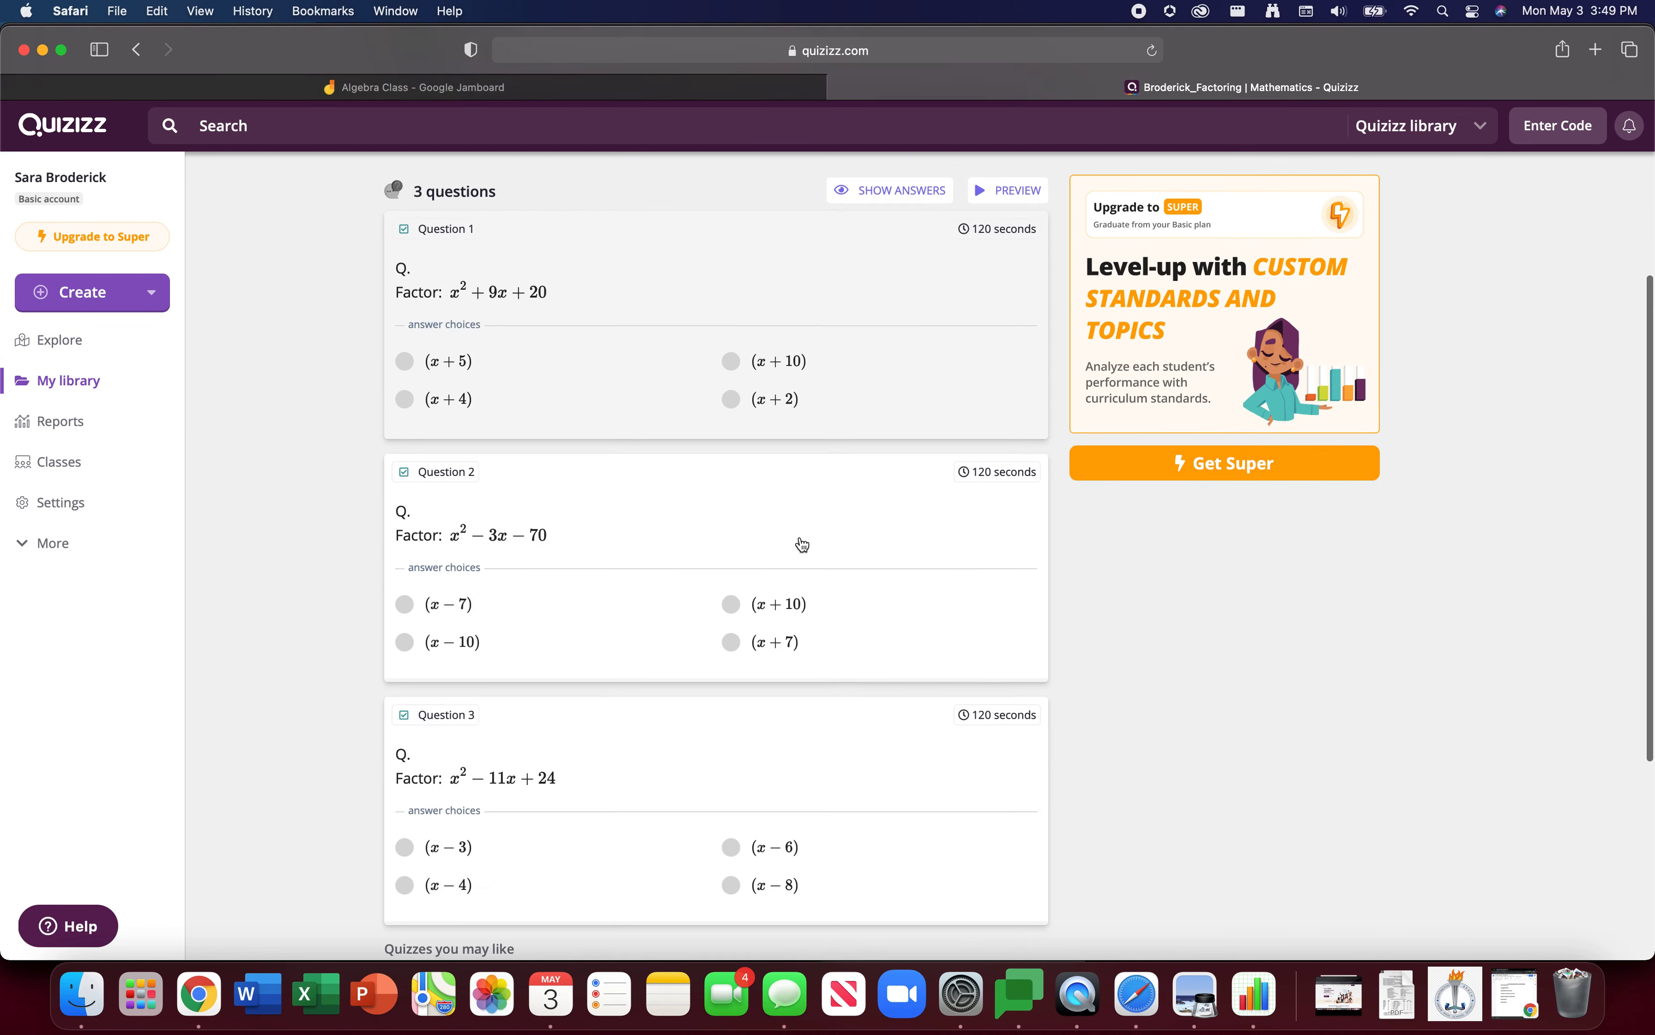
scroll(802, 544, "down", 5)
scroll(797, 543, "up", 10)
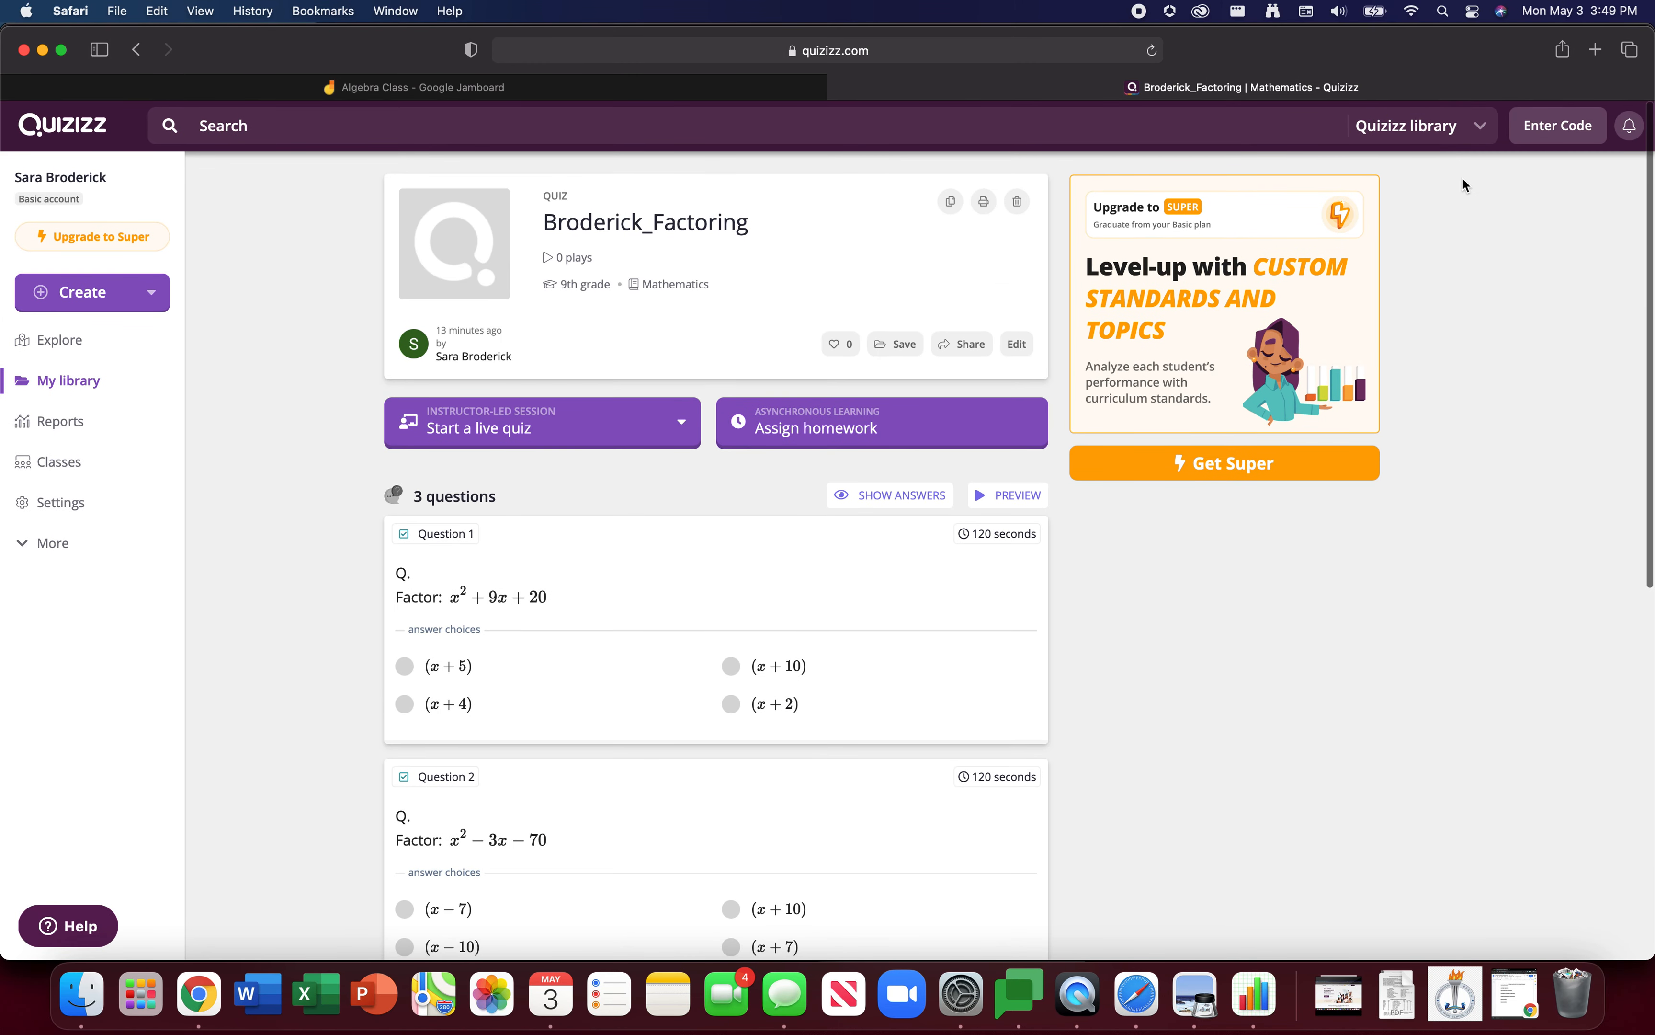